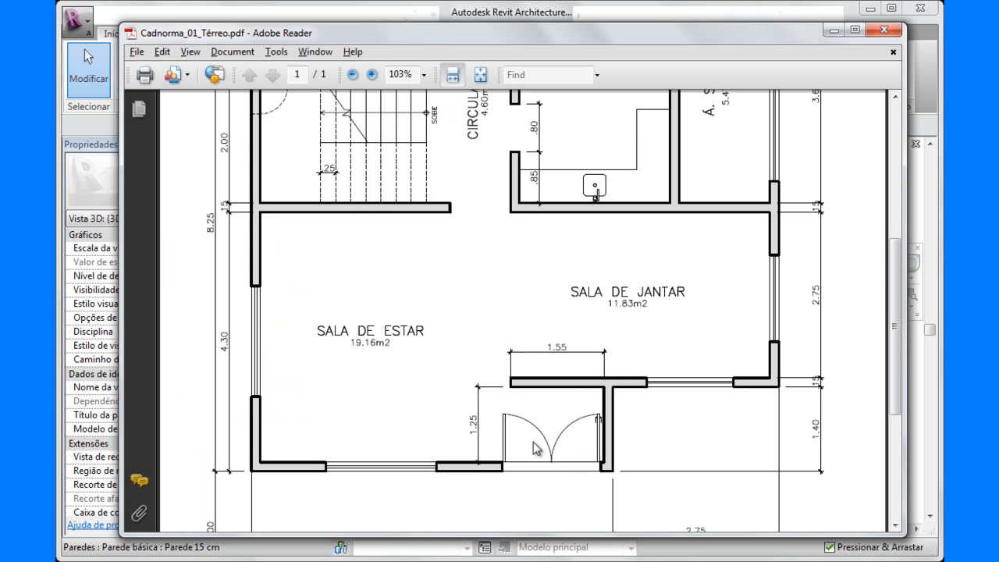
Examine the rooms and the double entrance door in the Cadnorma_01_Térreo.pdf floor plan and return to Revit Architecture.
{"action": "scroll", "coordinate": [558, 298], "scroll_direction": "up", "scroll_amount": 5}
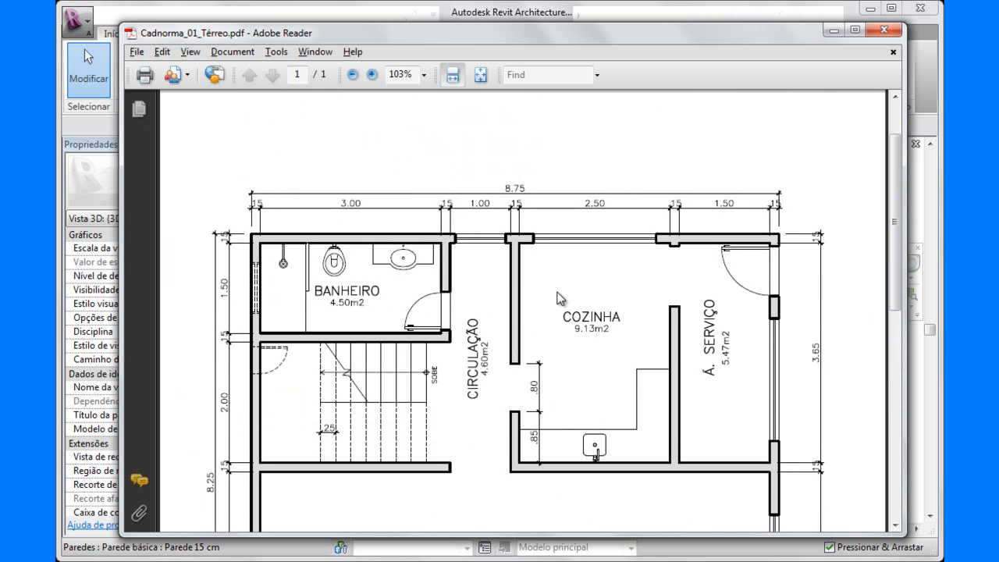
{"action": "scroll", "coordinate": [559, 299], "scroll_direction": "down", "scroll_amount": 6}
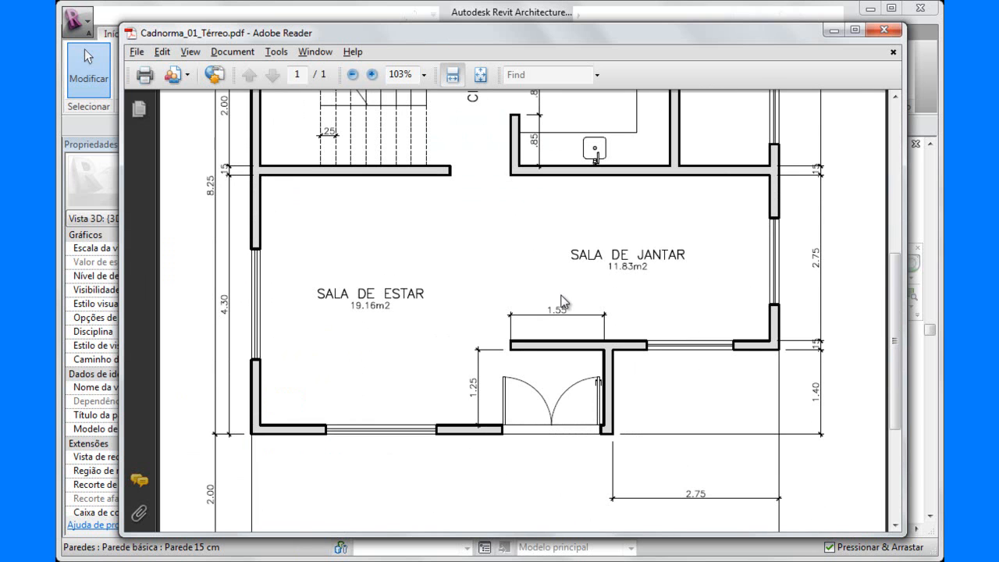
{"action": "left_click", "coordinate": [545, 18]}
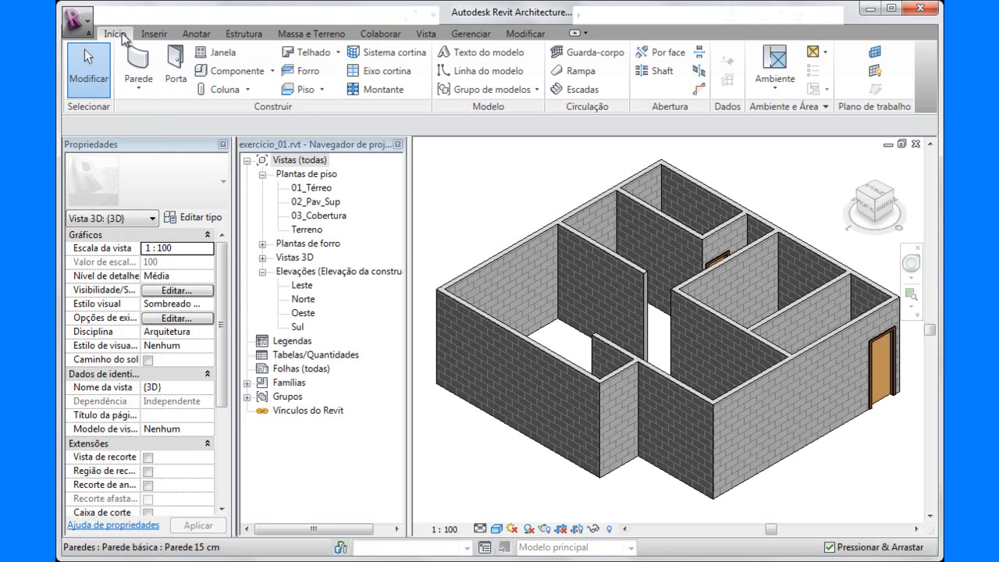
Start the Door command, check the available door types, and open the Metric Library's Portas folder for loading a family.
{"action": "left_click", "coordinate": [176, 72]}
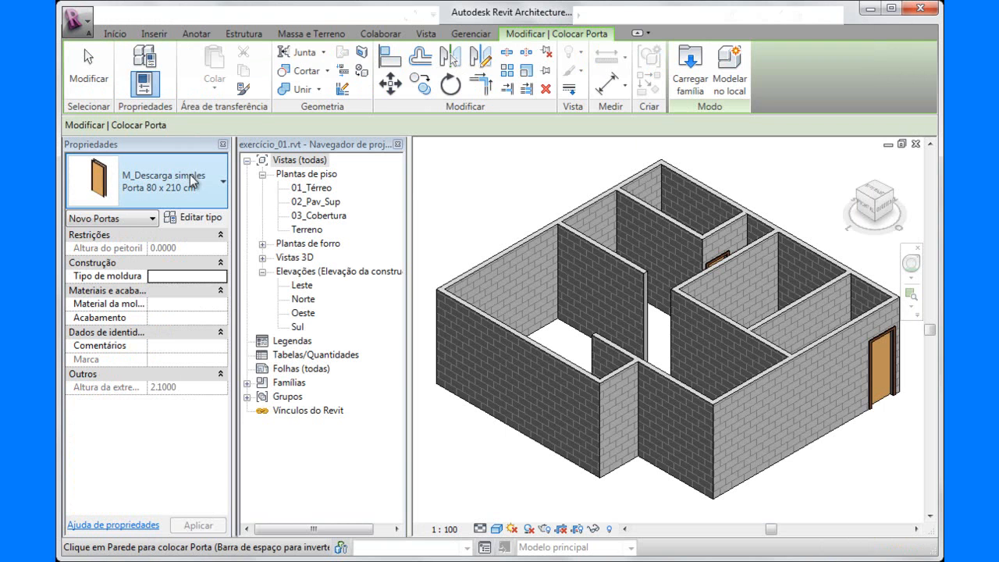
{"action": "left_click", "coordinate": [224, 185]}
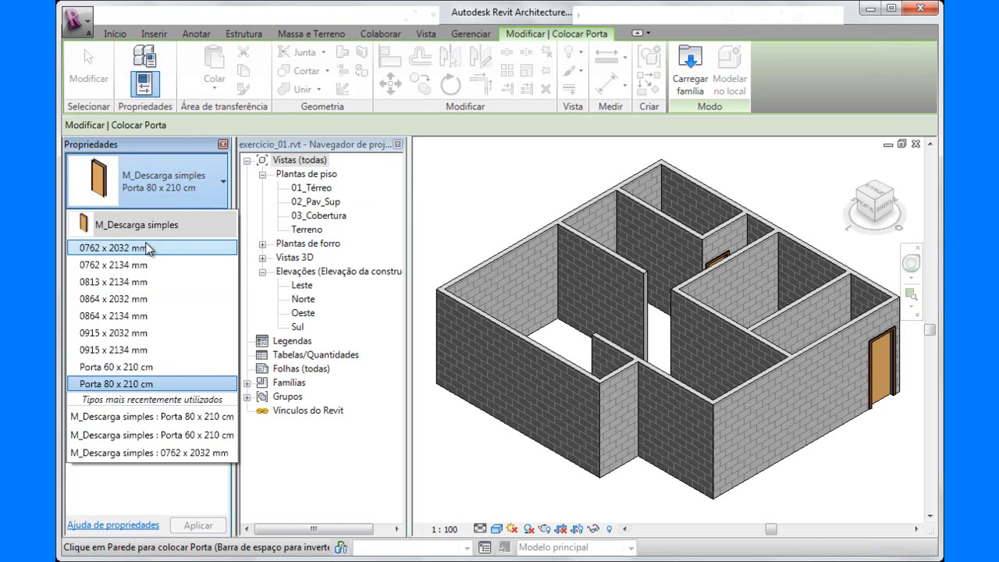
{"action": "left_click", "coordinate": [144, 173]}
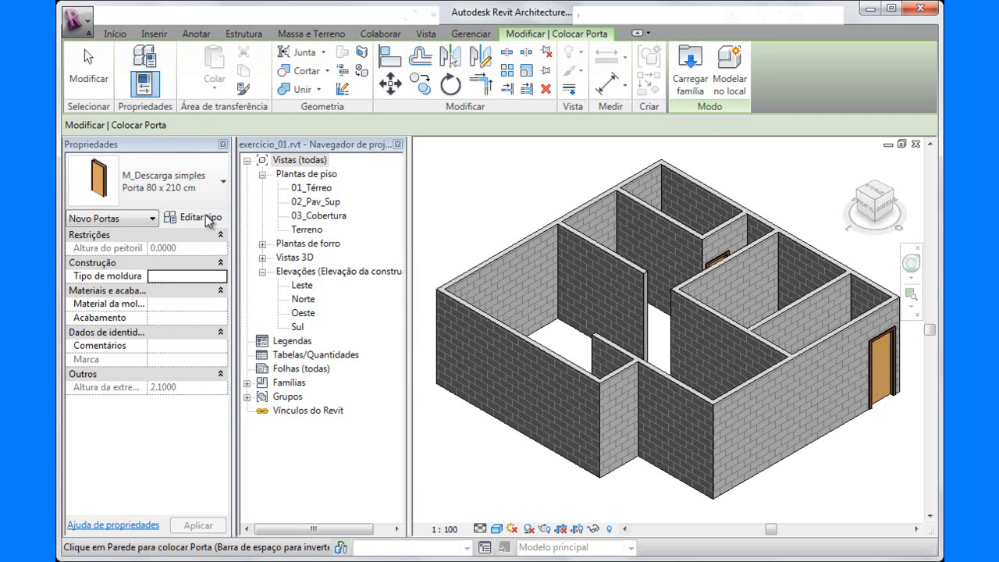
{"action": "left_click", "coordinate": [195, 218]}
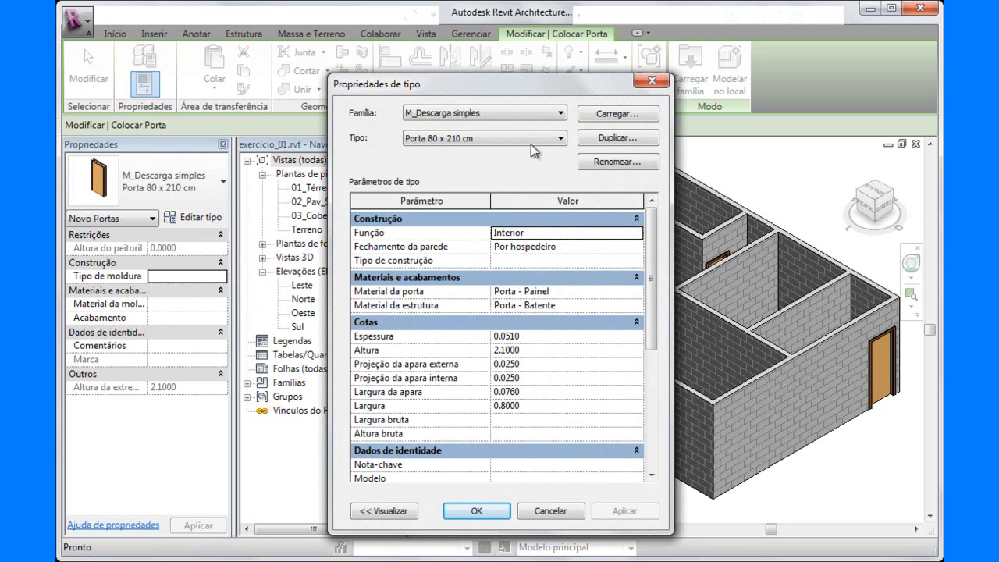
{"action": "left_click", "coordinate": [619, 114]}
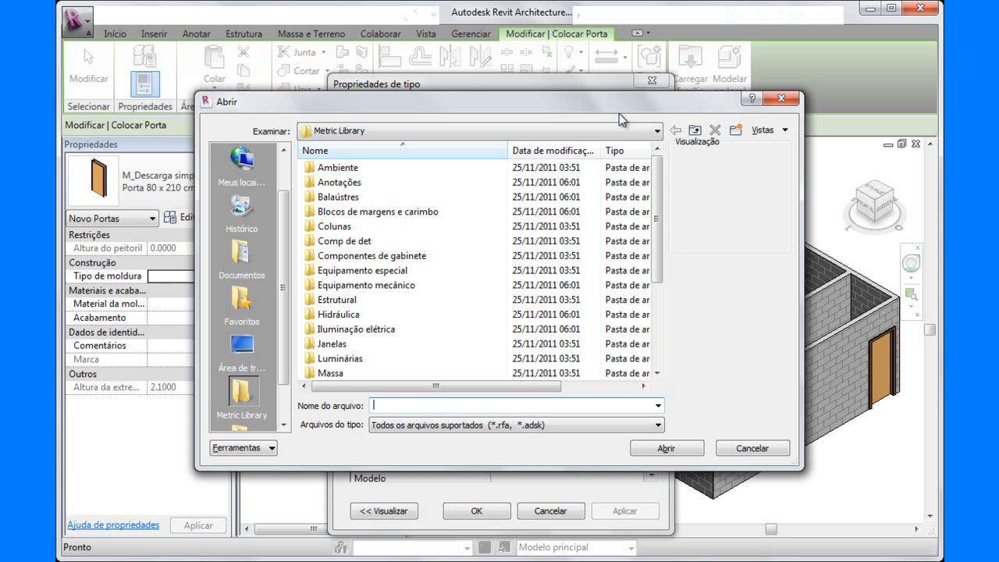
{"action": "left_click", "coordinate": [659, 132]}
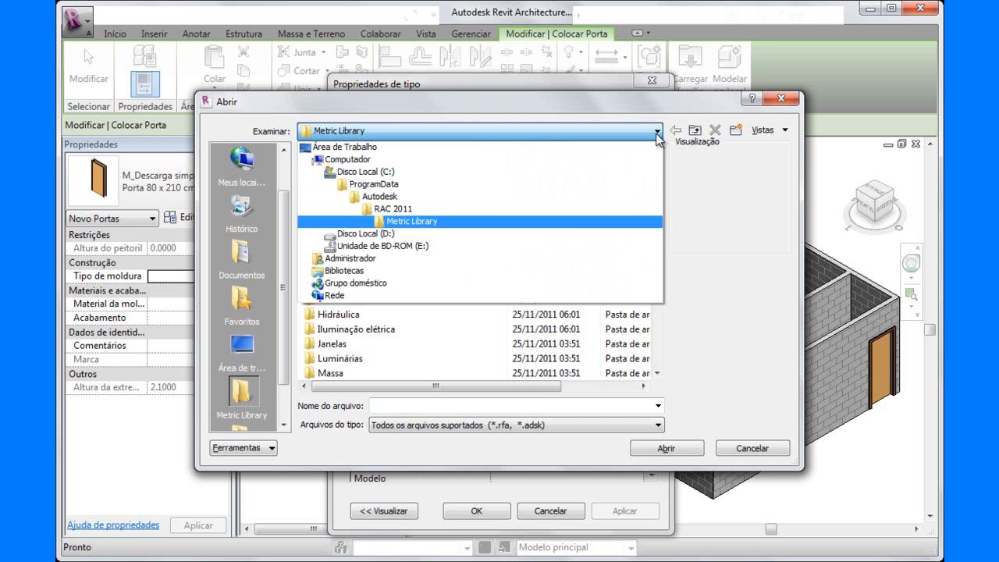
{"action": "left_click", "coordinate": [659, 135]}
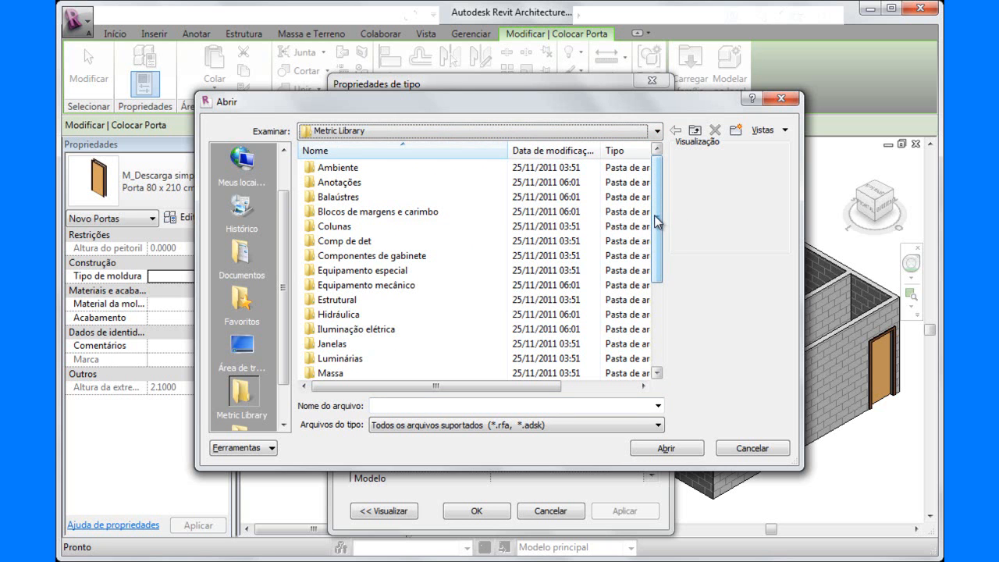
{"action": "left_click_drag", "start_coordinate": [655, 221], "coordinate": [658, 284]}
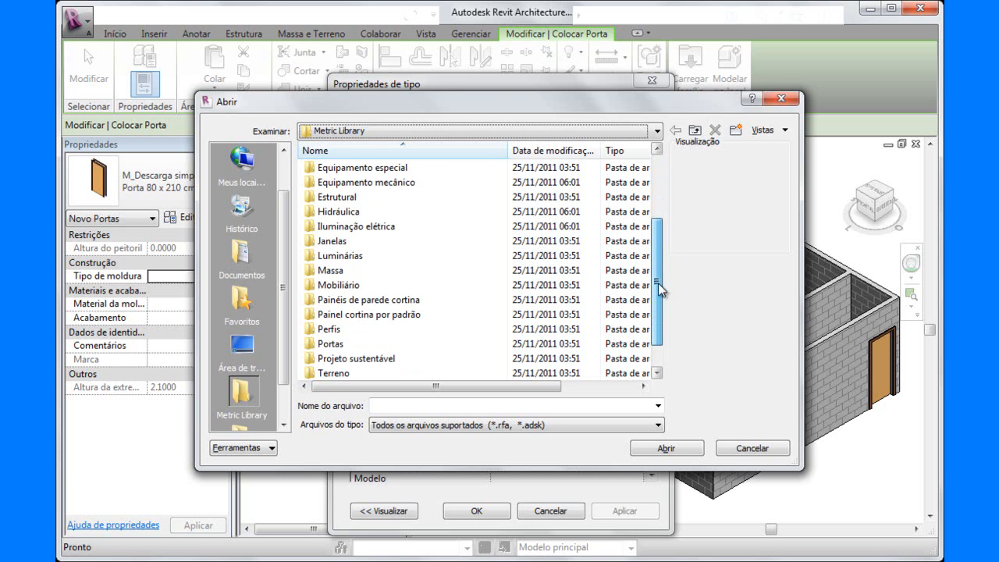
{"action": "double_click", "coordinate": [313, 346]}
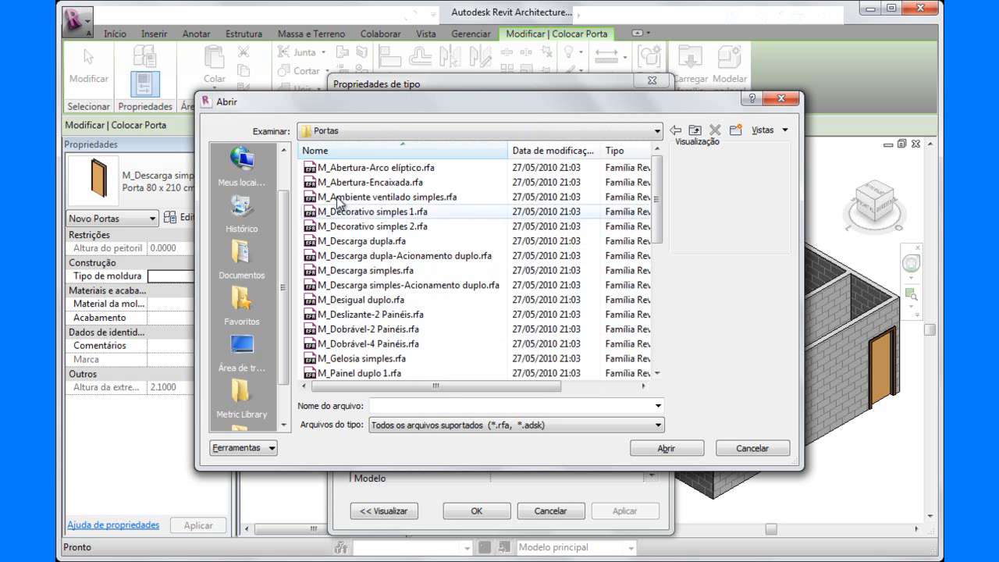
Preview the opening, decorative and flush door families in the Portas folder and load M_Dobrável-2 Painéis.rfa.
{"action": "left_click", "coordinate": [334, 169]}
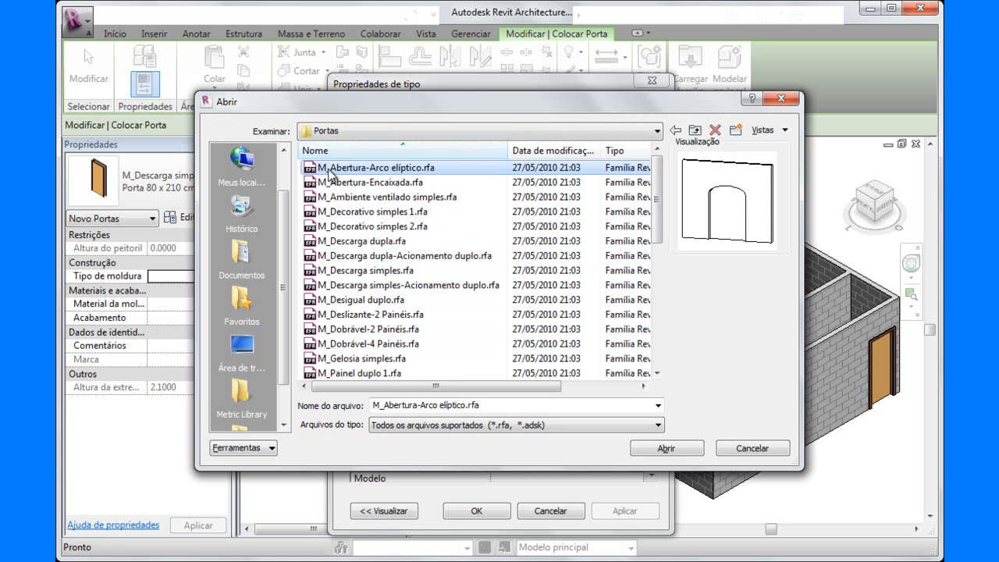
{"action": "left_click", "coordinate": [334, 184]}
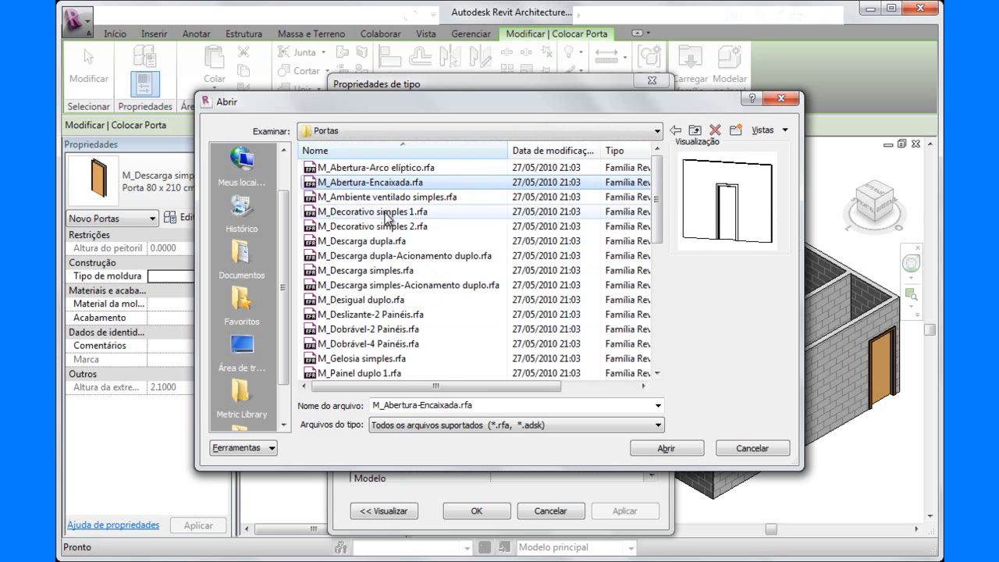
{"action": "left_click", "coordinate": [329, 242]}
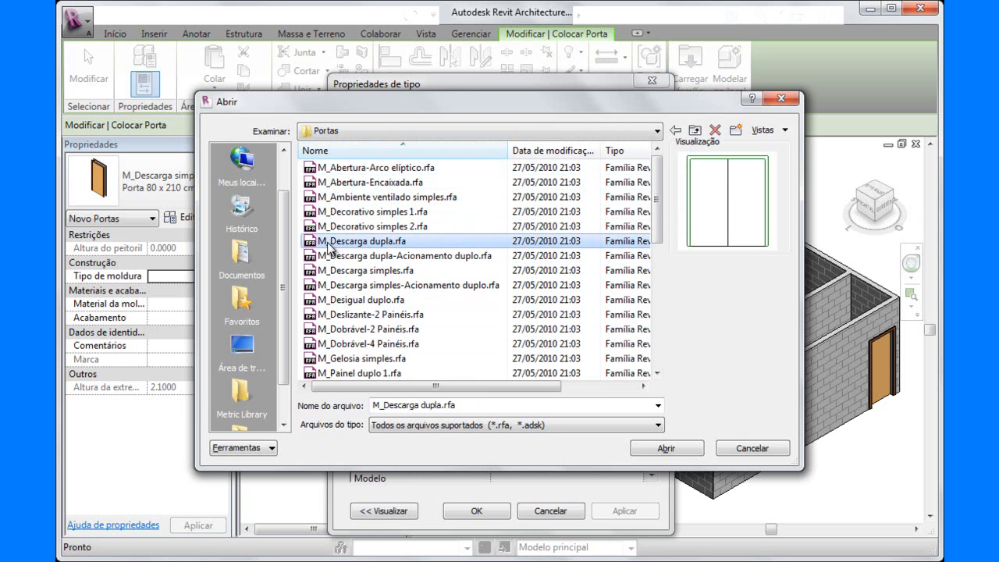
{"action": "left_click", "coordinate": [335, 257]}
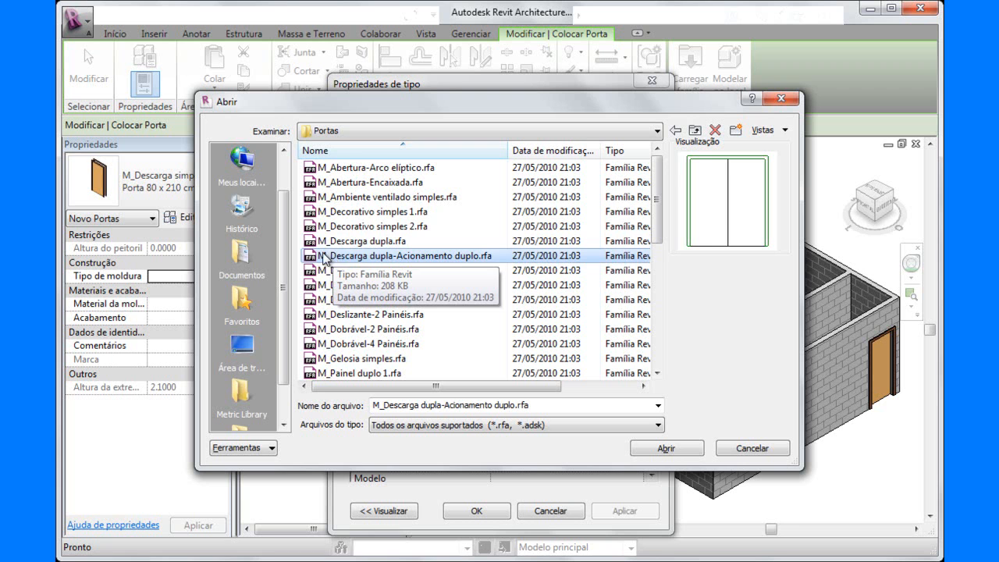
{"action": "left_click", "coordinate": [327, 214]}
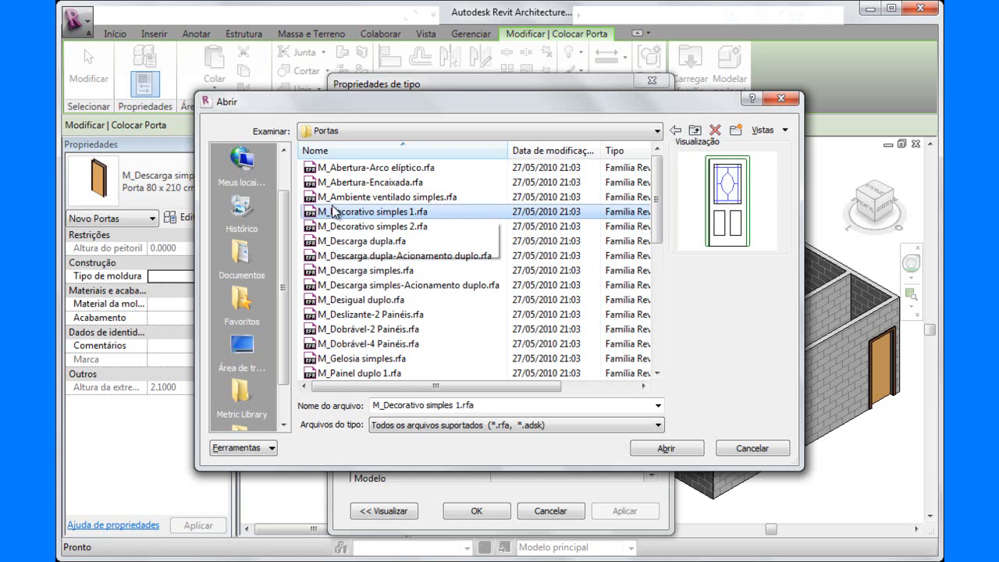
{"action": "left_click", "coordinate": [319, 228]}
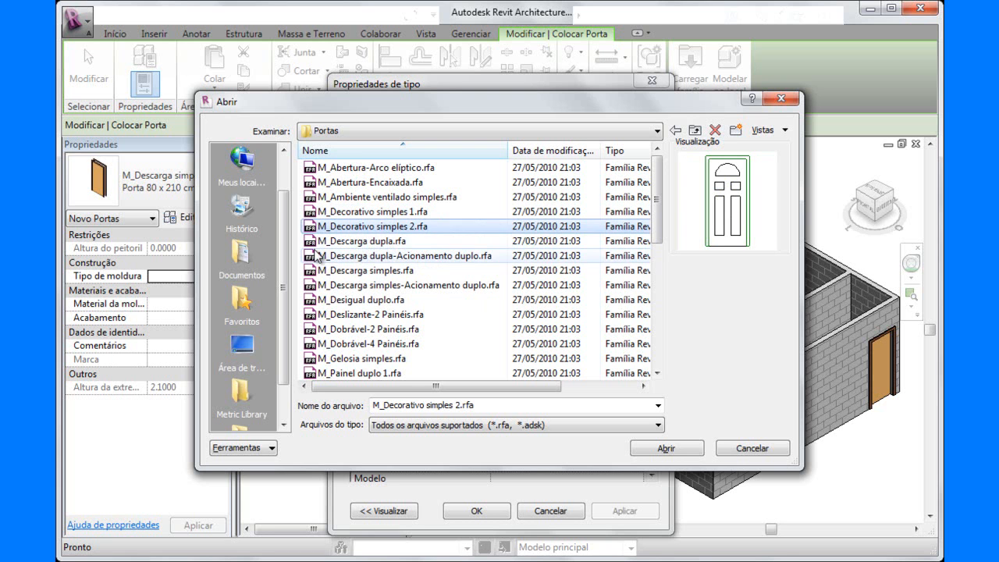
{"action": "left_click", "coordinate": [318, 257]}
{"action": "left_click", "coordinate": [320, 271]}
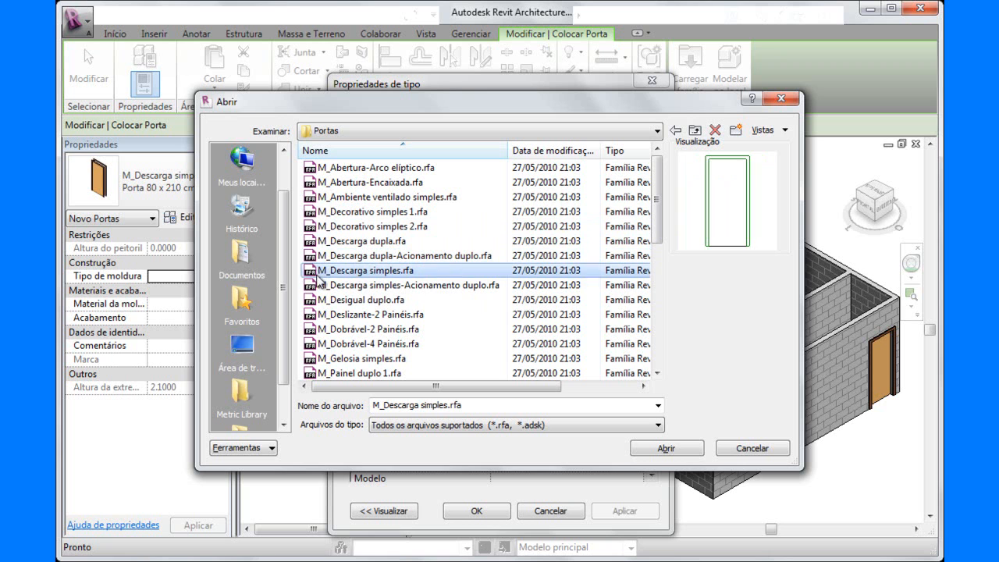
{"action": "left_click", "coordinate": [310, 329]}
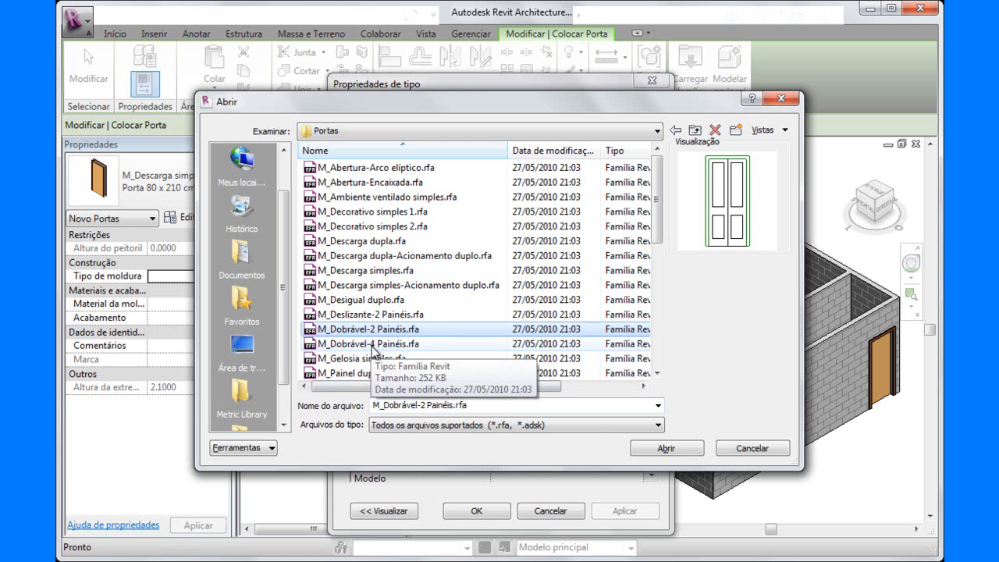
Compare the double-panel door families and load M_Painel duplo 2.rfa from the Portas folder.
{"action": "scroll", "coordinate": [371, 349], "scroll_direction": "down", "scroll_amount": 3}
{"action": "left_click", "coordinate": [388, 256]}
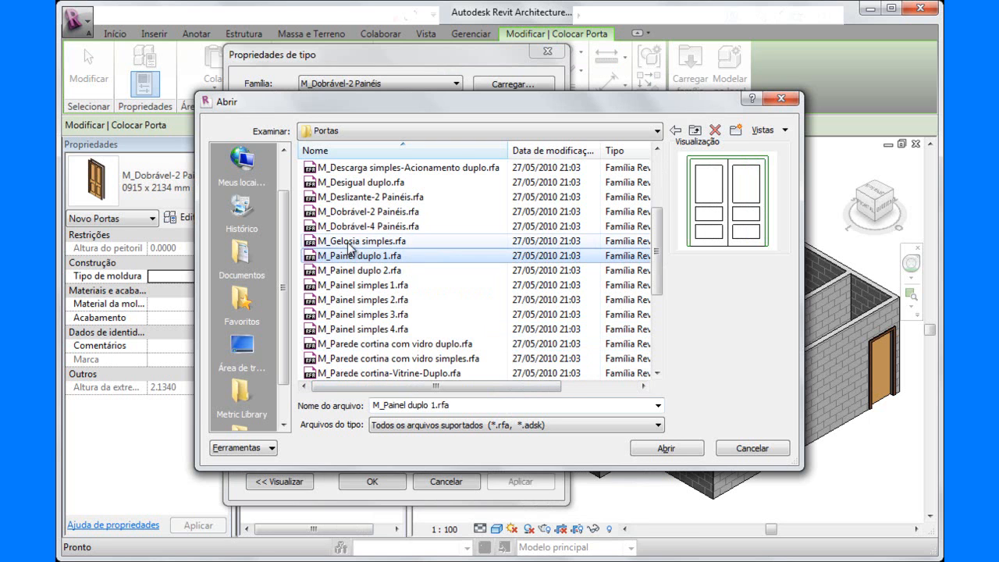
{"action": "left_click", "coordinate": [390, 271]}
{"action": "left_click", "coordinate": [322, 272]}
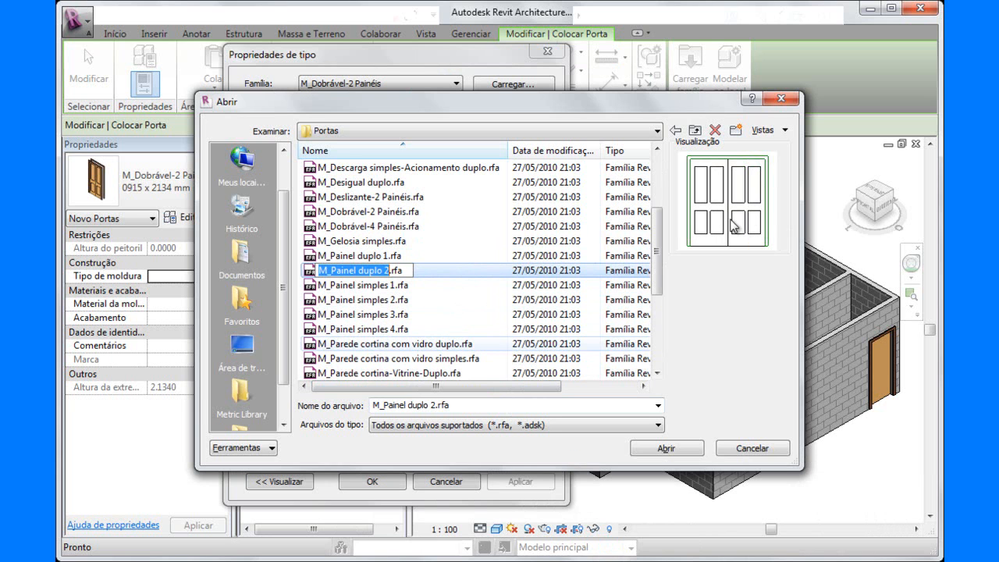
{"action": "left_click", "coordinate": [660, 452]}
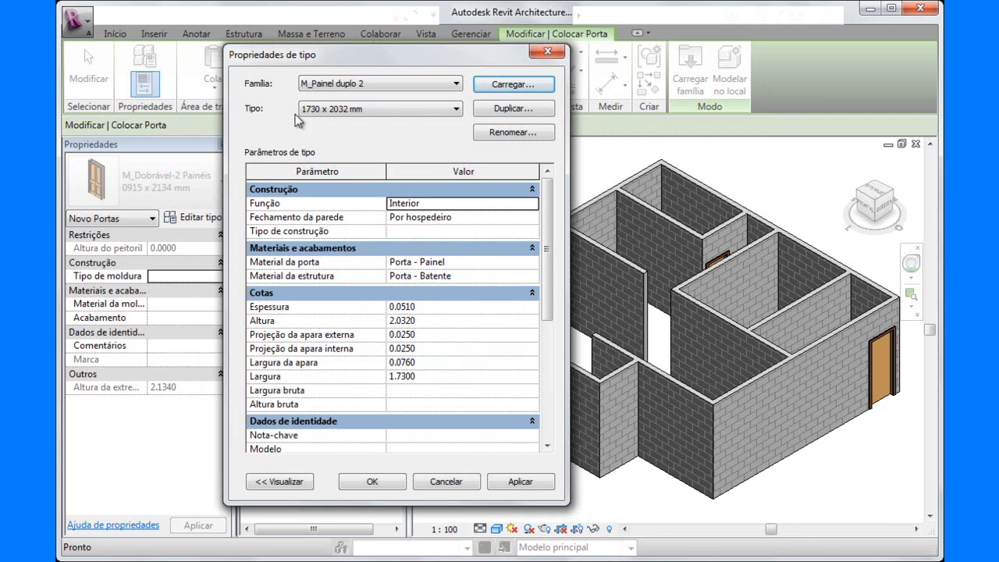
Duplicate the 1730 x 2032 mm type of the M_Painel duplo 2 family as "Porta de Entrada 1600 x 2100".
{"action": "left_click", "coordinate": [457, 84]}
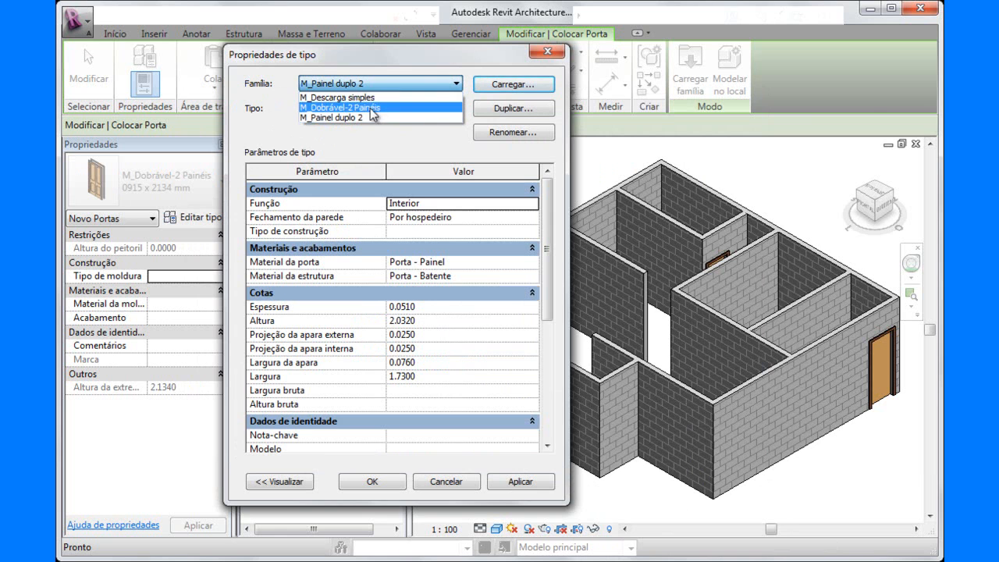
{"action": "left_click", "coordinate": [457, 84]}
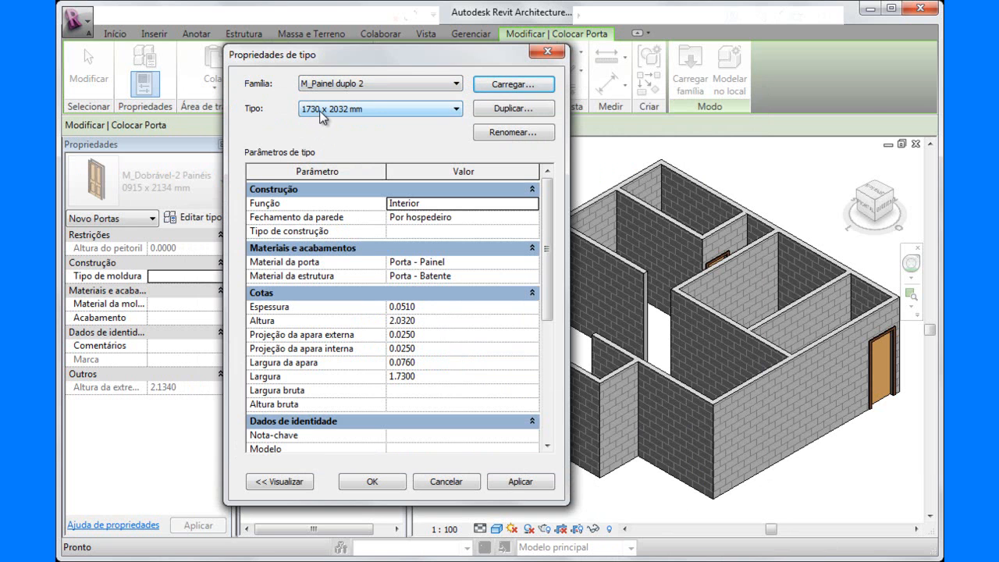
{"action": "left_click", "coordinate": [457, 110]}
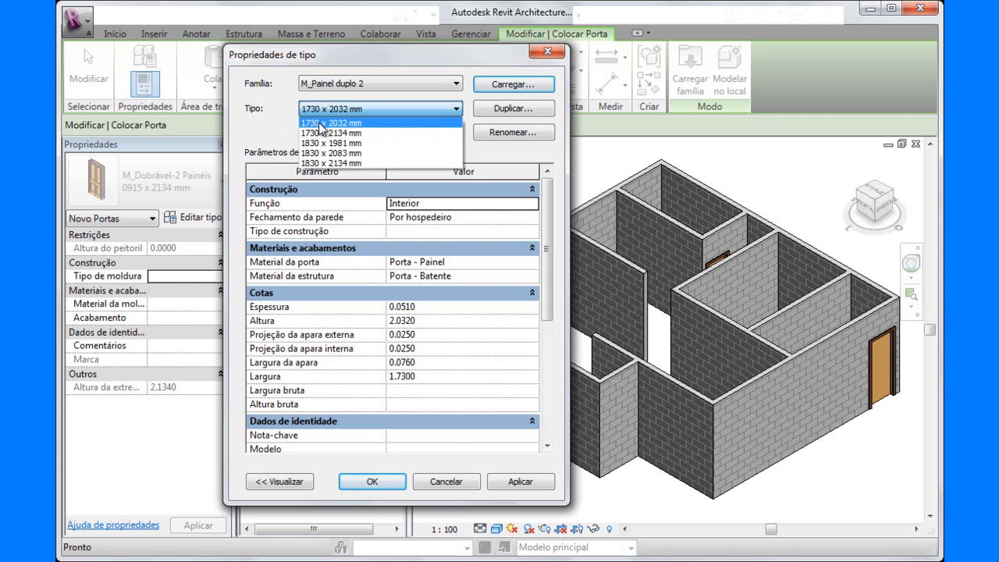
{"action": "left_click", "coordinate": [320, 123]}
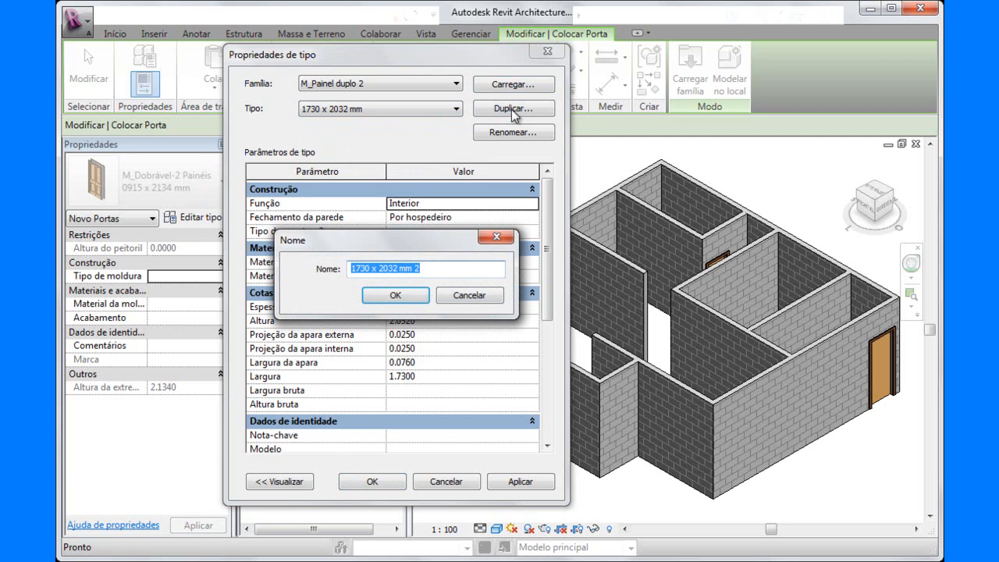
{"action": "type", "text": "Porta de Entrada 1600 x 2100"}
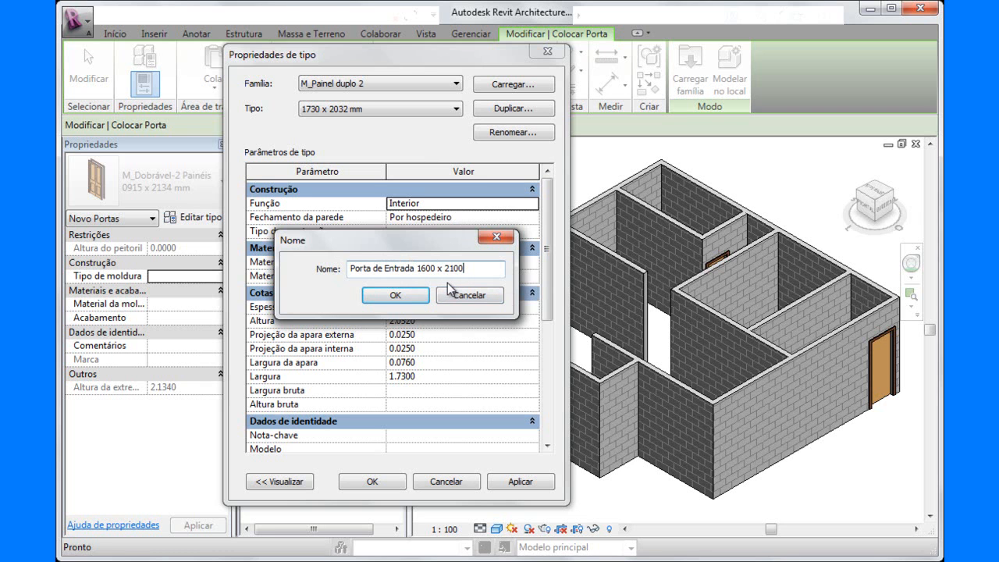
{"action": "left_click", "coordinate": [395, 295]}
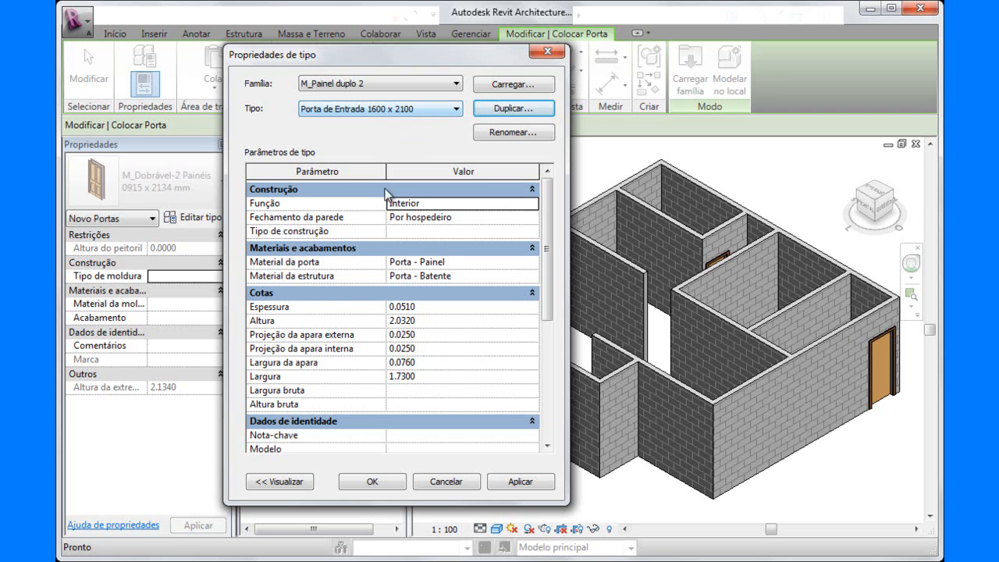
Set the entrance door type's height (Altura) to 2.1 and width (Largura) to 1.6, and apply the type properties.
{"action": "left_click", "coordinate": [427, 320]}
{"action": "double_click", "coordinate": [389, 320]}
{"action": "type", "text": "2.1"}
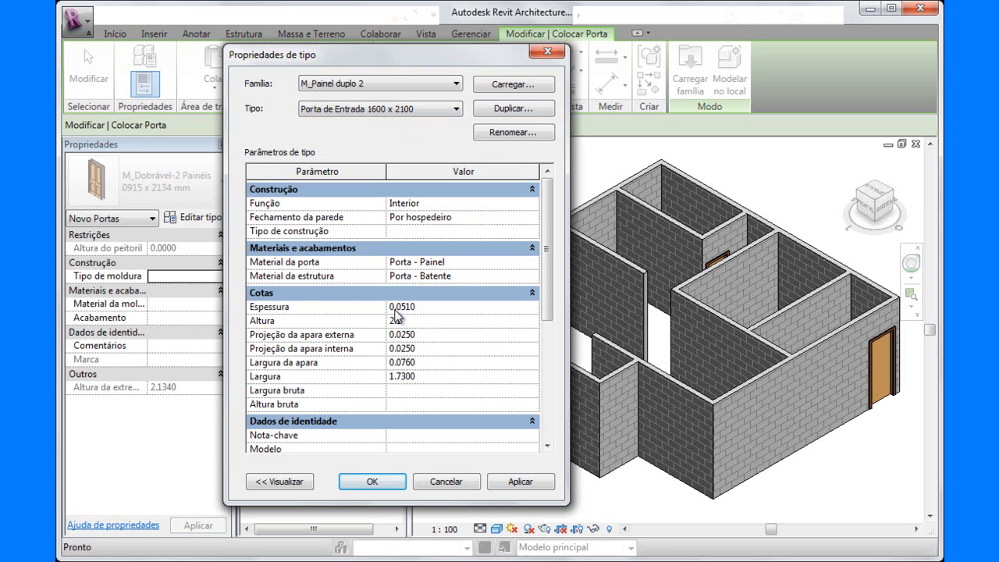
{"action": "left_click", "coordinate": [425, 381]}
{"action": "type", "text": "1.6"}
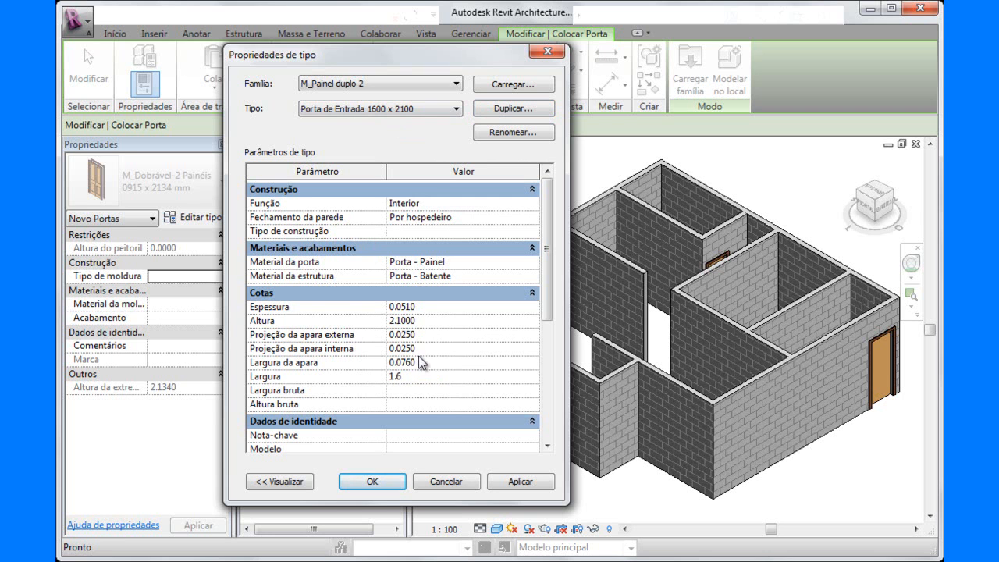
{"action": "left_click", "coordinate": [517, 482]}
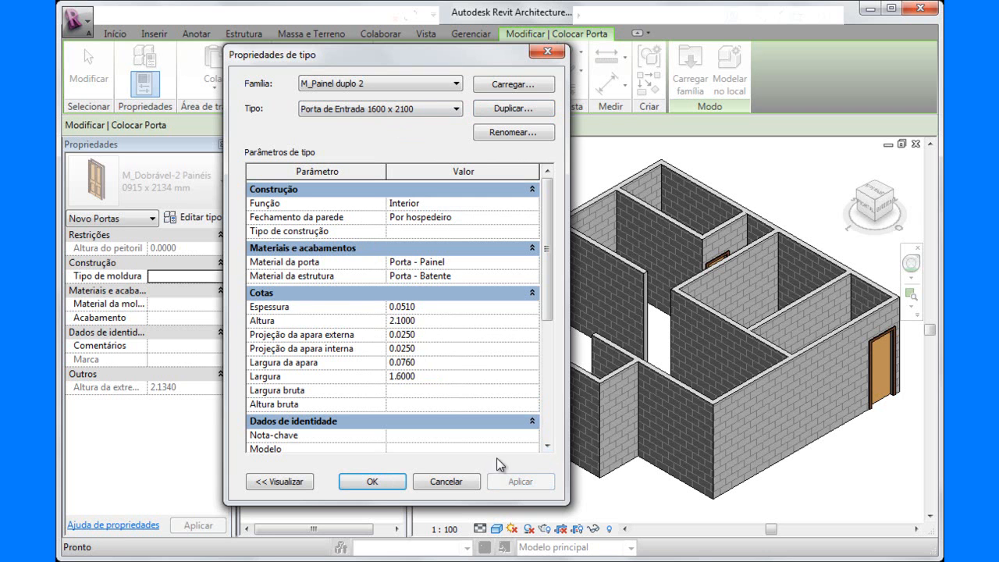
{"action": "left_click", "coordinate": [361, 484]}
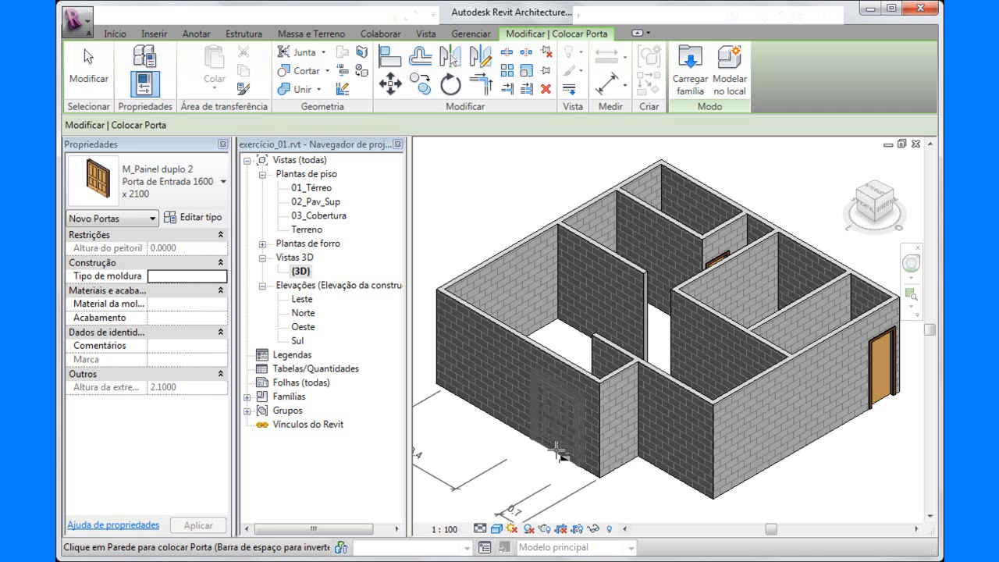
Place the double entrance door in the living room's front wall, about 0.7 m from the corner beside the recess.
{"action": "left_click", "coordinate": [558, 451]}
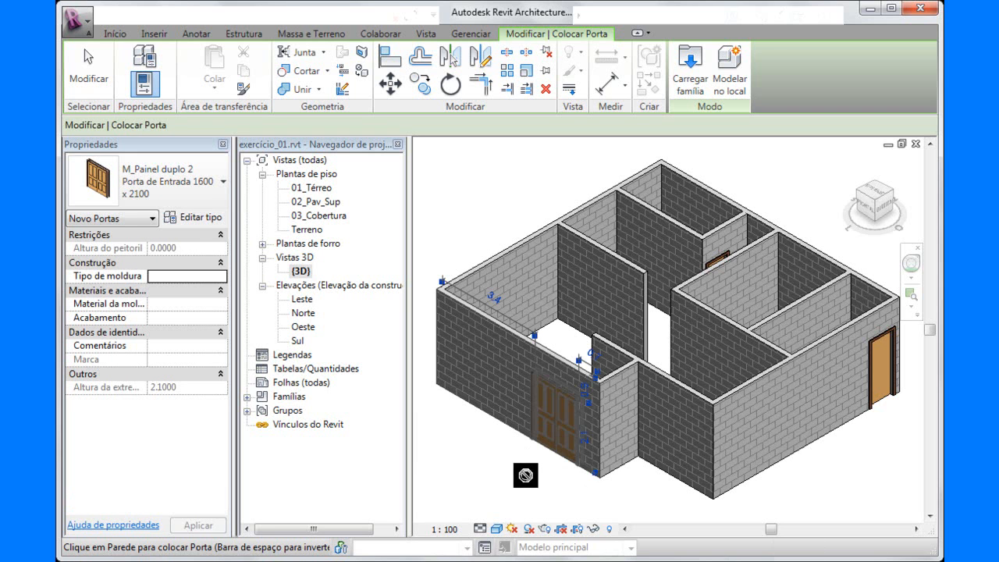
{"action": "scroll", "coordinate": [563, 351], "scroll_direction": "up", "scroll_amount": 2}
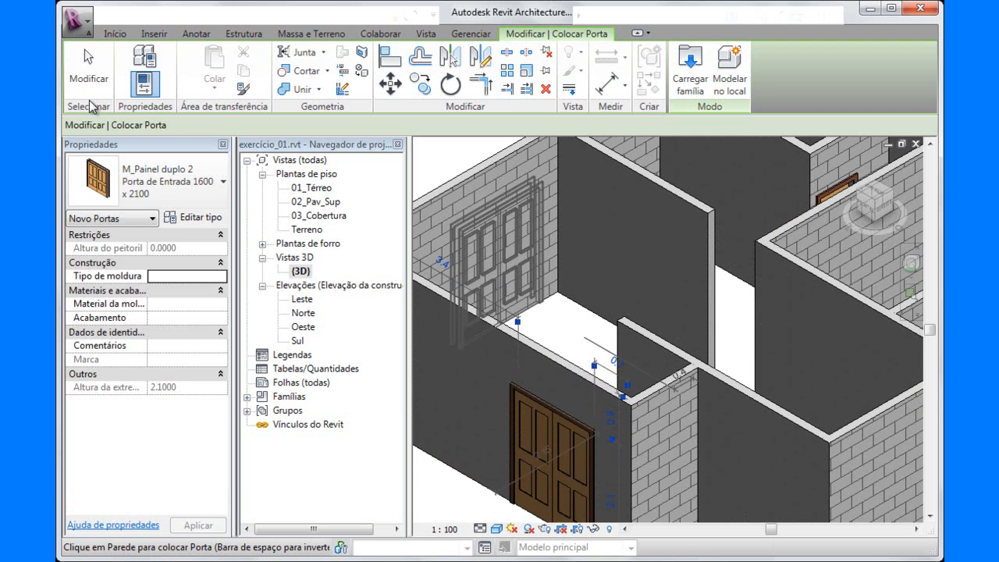
Finish door placement and set the entrance double door's distance from the adjacent wall corner to 0.1 m.
{"action": "left_click", "coordinate": [90, 66]}
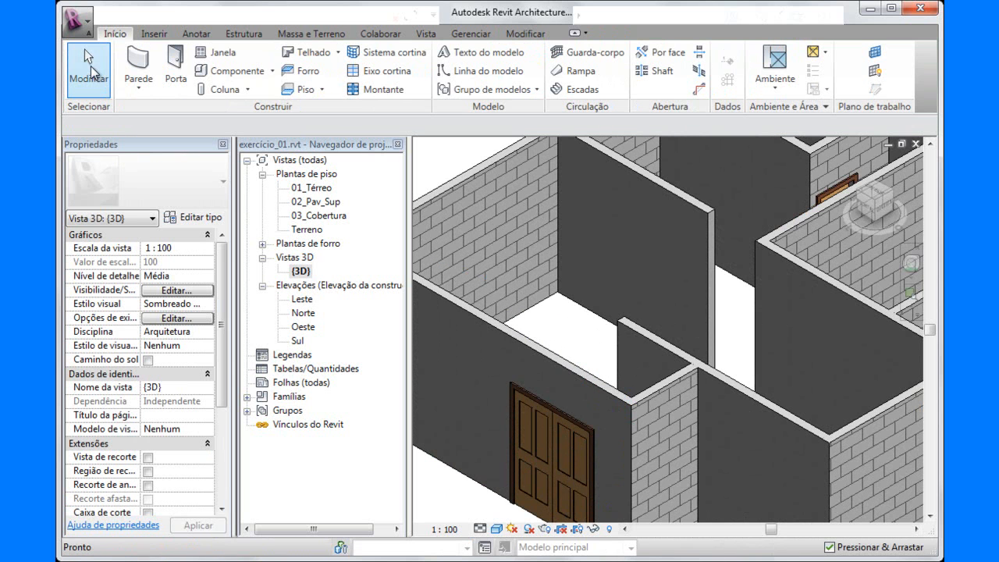
{"action": "left_click", "coordinate": [549, 453]}
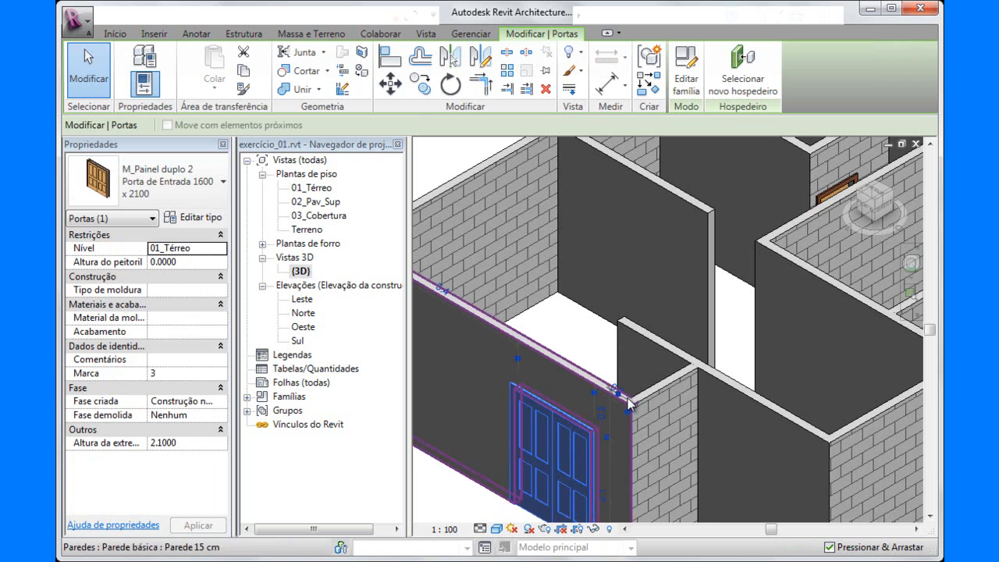
{"action": "scroll", "coordinate": [629, 403], "scroll_direction": "up", "scroll_amount": 2}
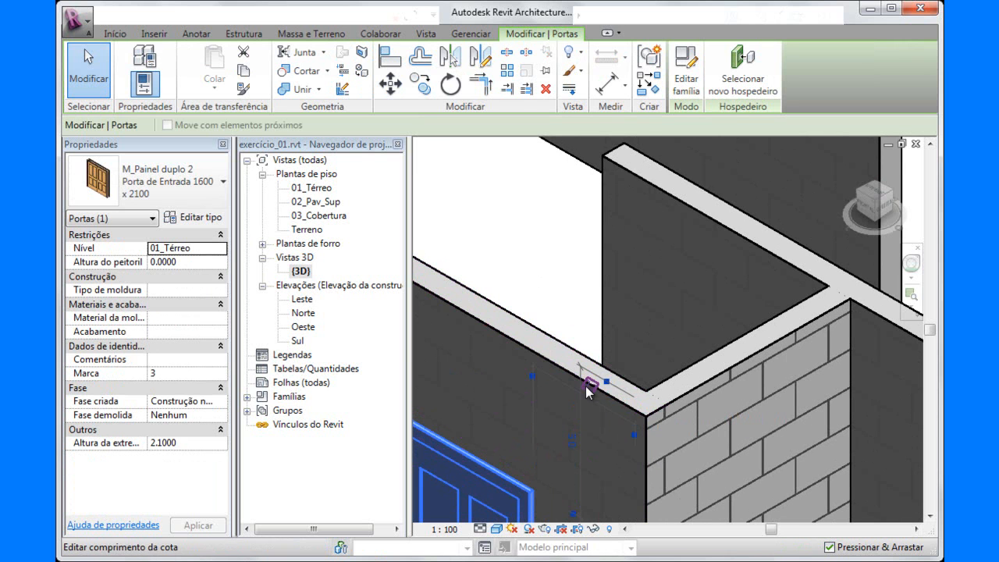
{"action": "left_click", "coordinate": [590, 388]}
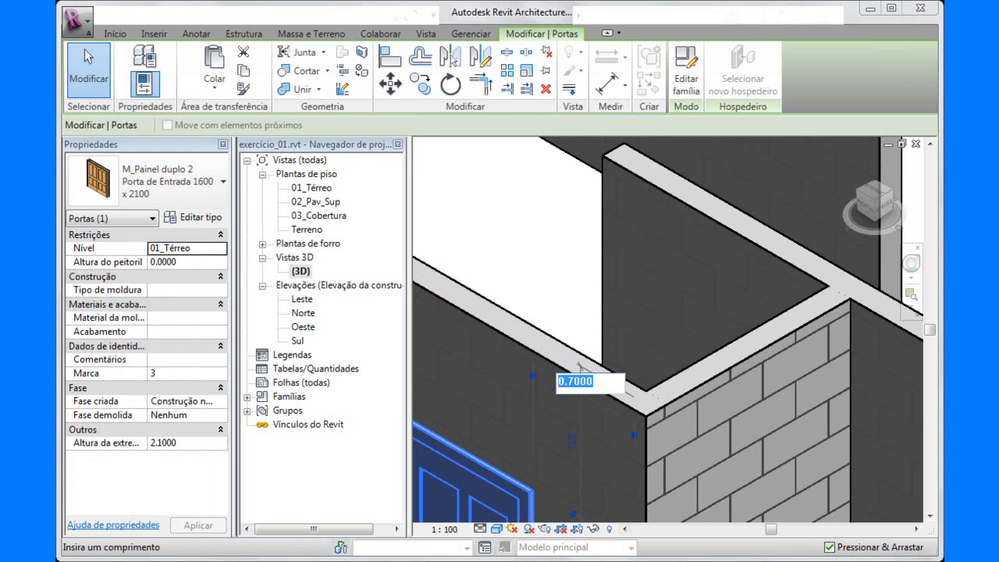
{"action": "left_click", "coordinate": [617, 561]}
{"action": "key", "text": "alt+Tab"}
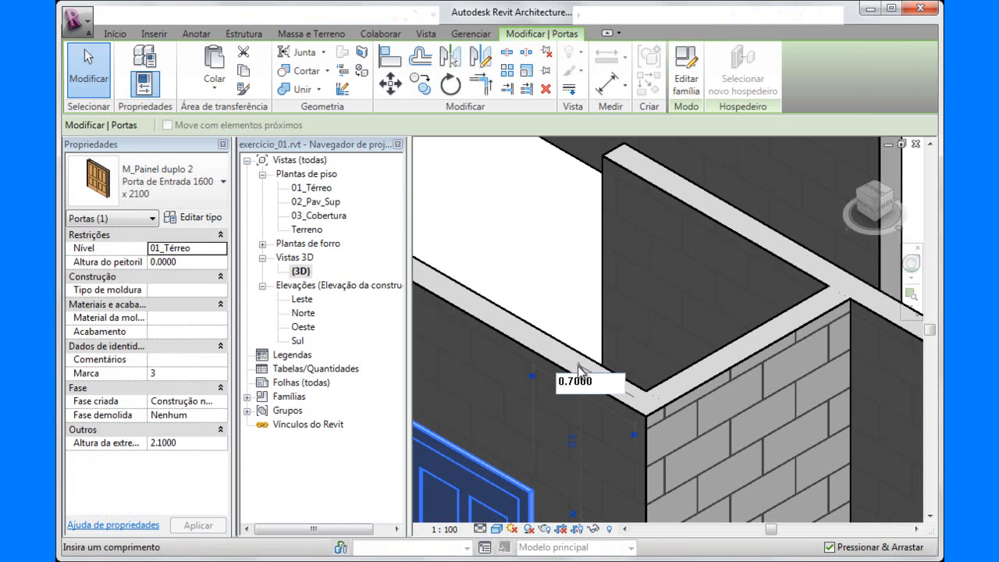
{"action": "left_click_drag", "start_coordinate": [600, 382], "coordinate": [540, 378]}
{"action": "type", "text": ".1"}
{"action": "key", "text": "Return"}
{"action": "scroll", "coordinate": [574, 373], "scroll_direction": "down", "scroll_amount": 2}
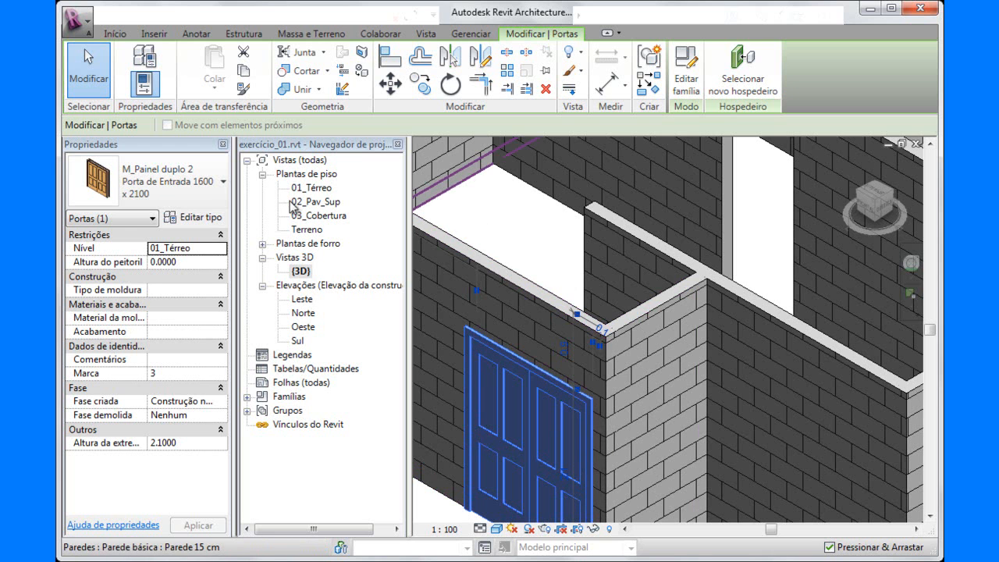
Open the 01_Térreo floor plan and flip the entrance door's facing so its leaves swing into the house.
{"action": "double_click", "coordinate": [312, 188]}
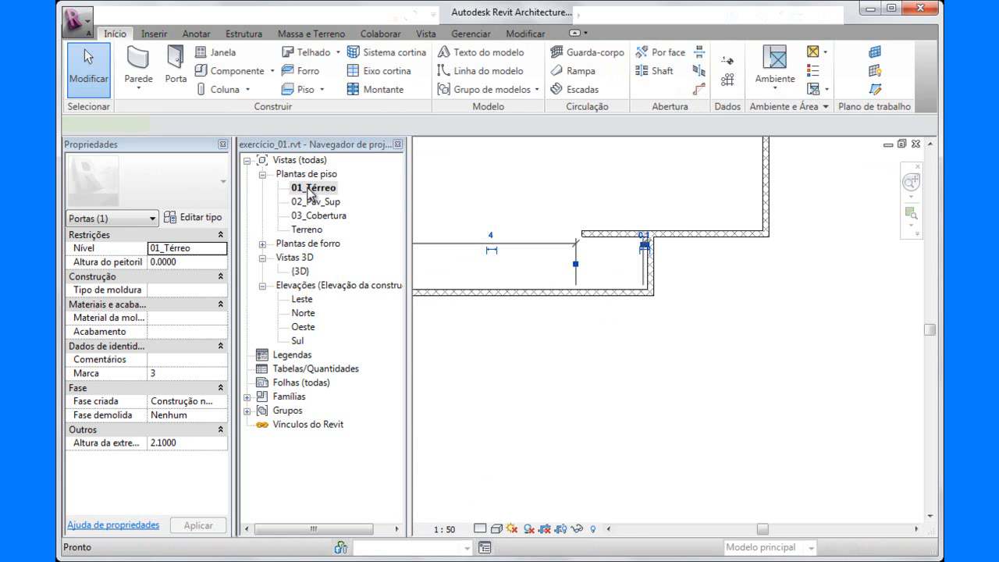
{"action": "scroll", "coordinate": [613, 279], "scroll_direction": "up", "scroll_amount": 5}
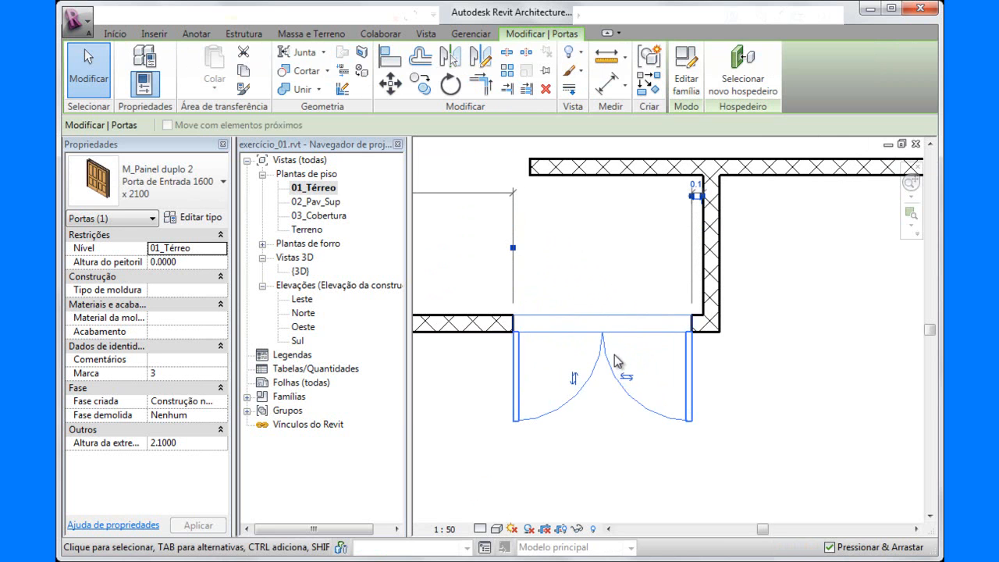
{"action": "left_click", "coordinate": [574, 378]}
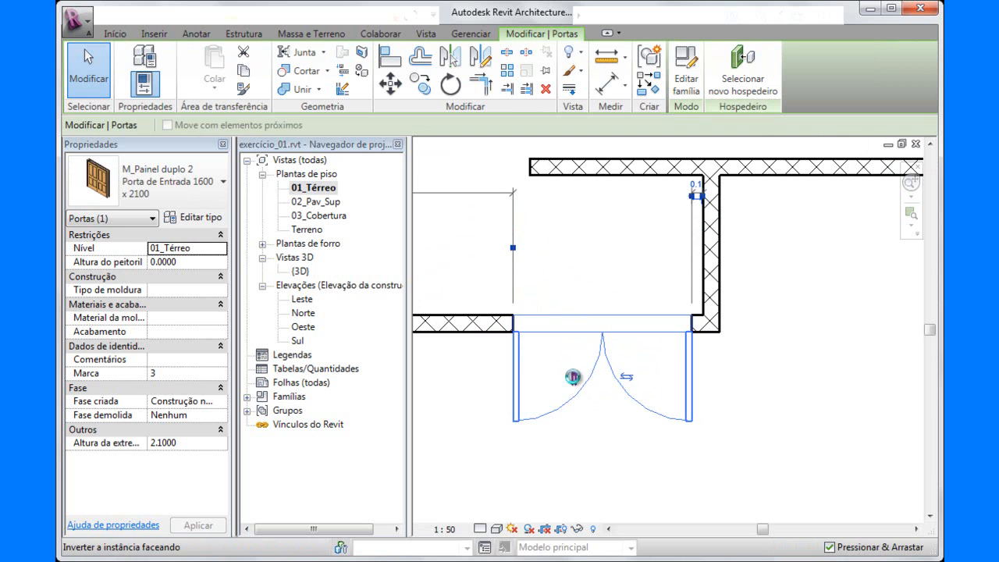
{"action": "left_click", "coordinate": [603, 377]}
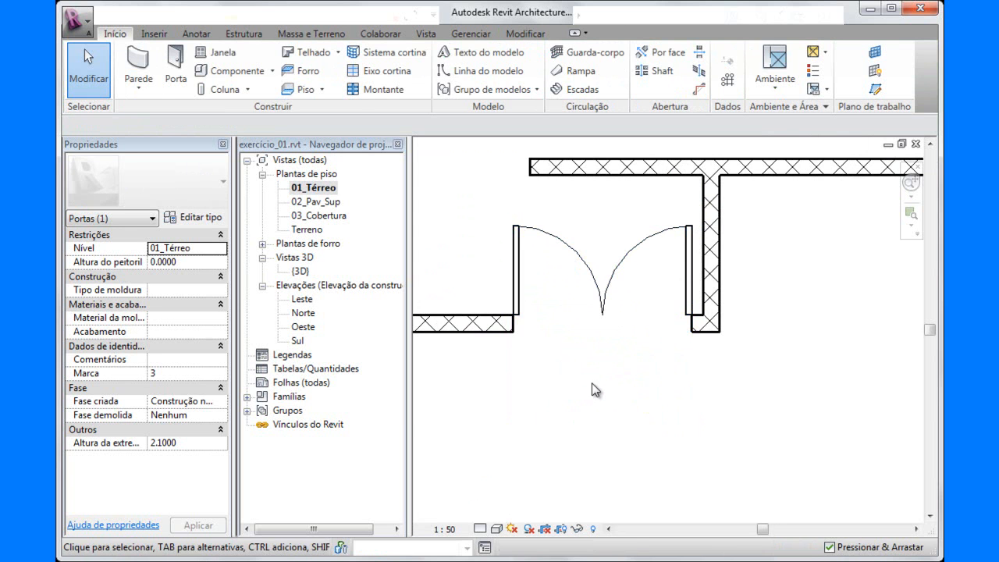
{"action": "scroll", "coordinate": [607, 390], "scroll_direction": "down", "scroll_amount": 5}
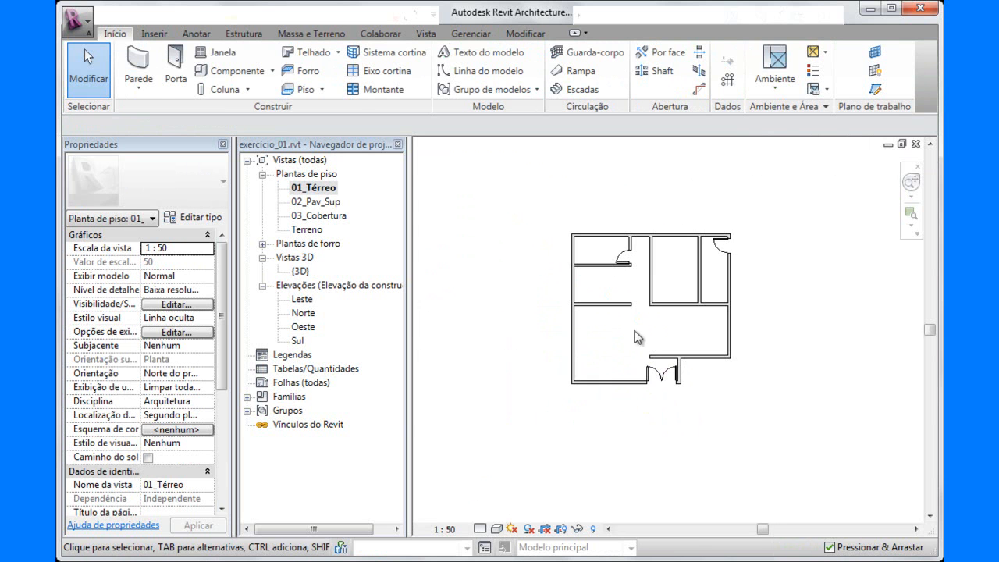
{"action": "scroll", "coordinate": [656, 320], "scroll_direction": "up", "scroll_amount": 3}
{"action": "middle_click_drag", "start_coordinate": [615, 327], "coordinate": [600, 339]}
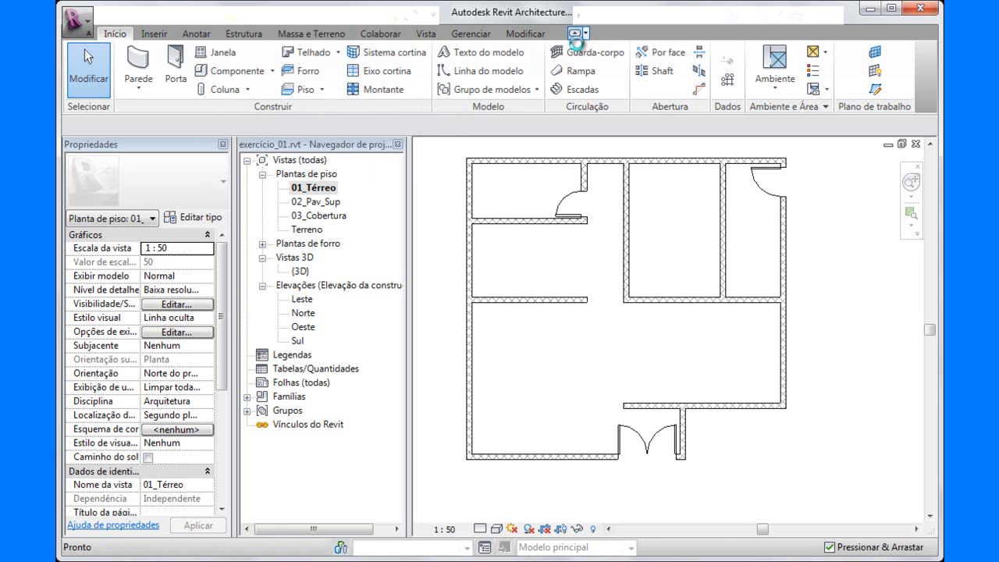
Minimize the ribbon in stages to panel buttons, panel titles and tabs only, previewing the collapsed tools including Massa e Terreno.
{"action": "left_click", "coordinate": [574, 35]}
{"action": "left_click", "coordinate": [134, 66]}
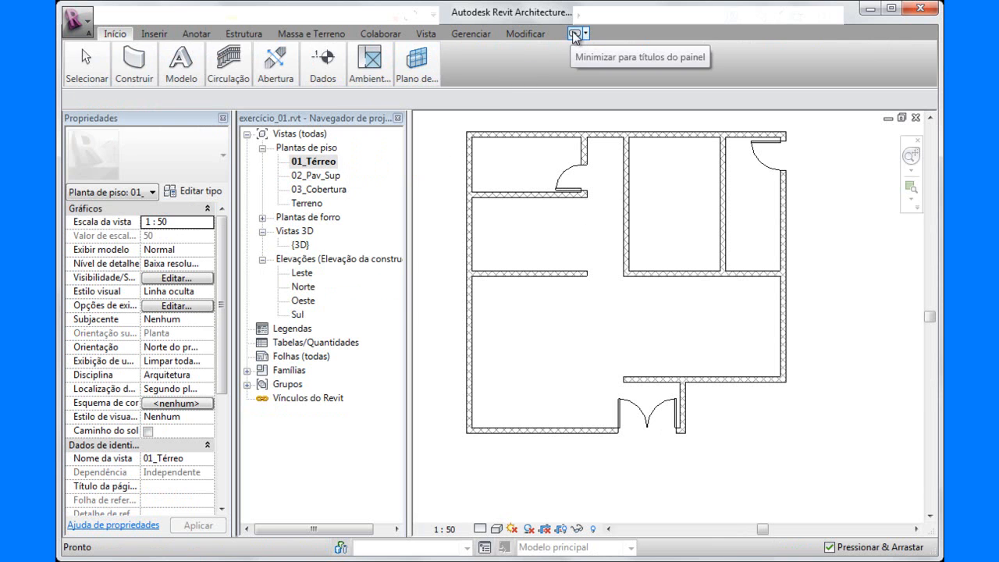
{"action": "mouse_move", "coordinate": [183, 68]}
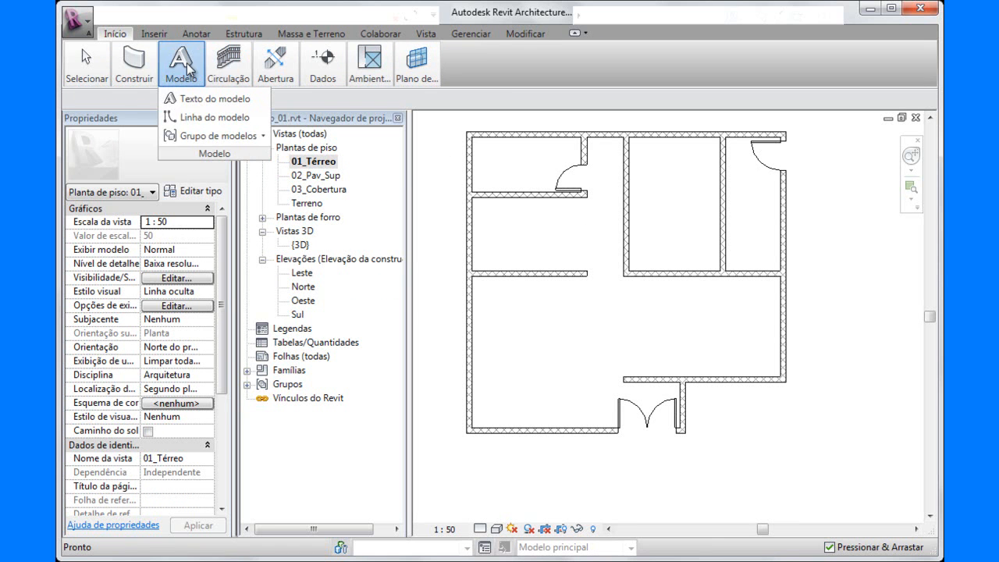
{"action": "mouse_move", "coordinate": [141, 66]}
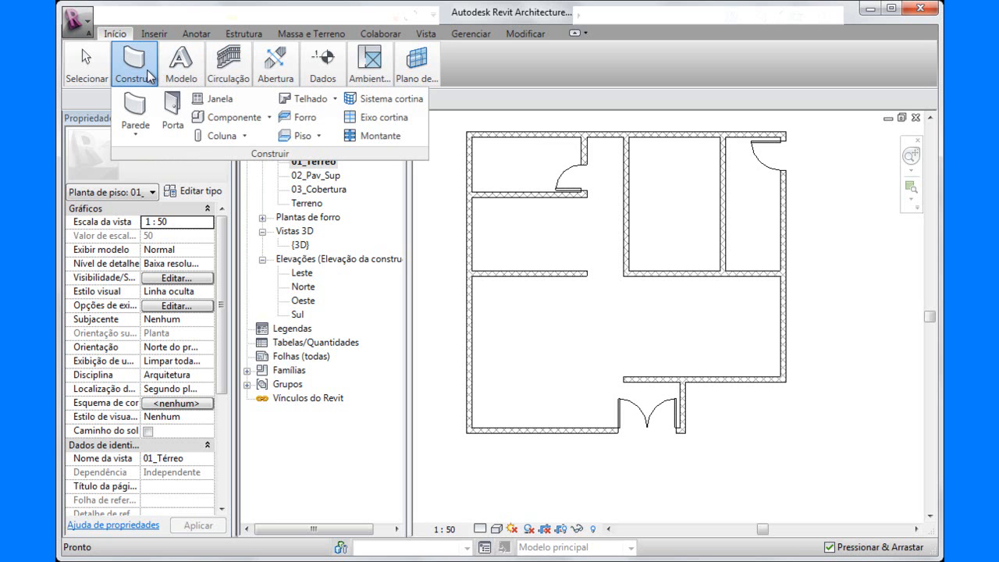
{"action": "left_click", "coordinate": [576, 33]}
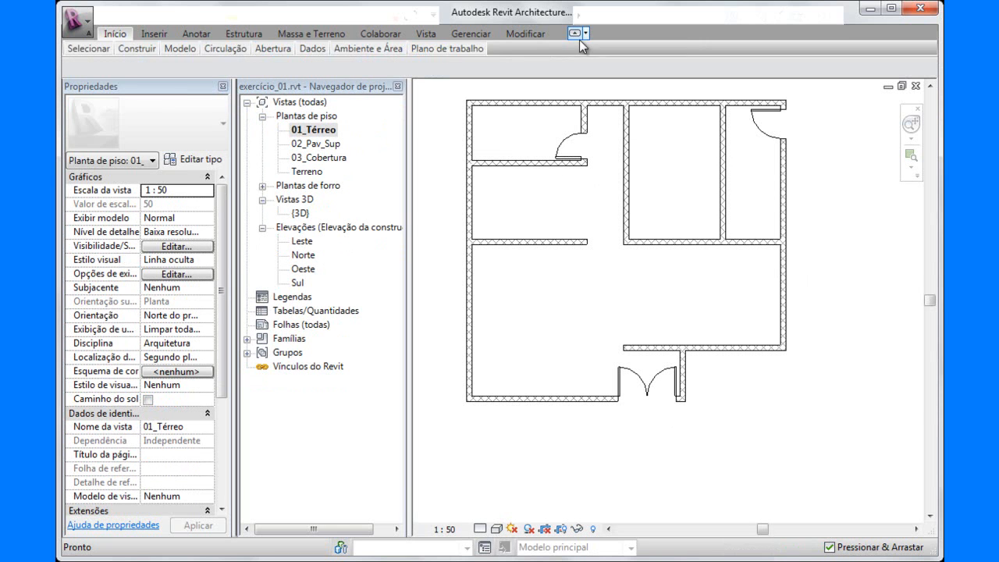
{"action": "mouse_move", "coordinate": [182, 52]}
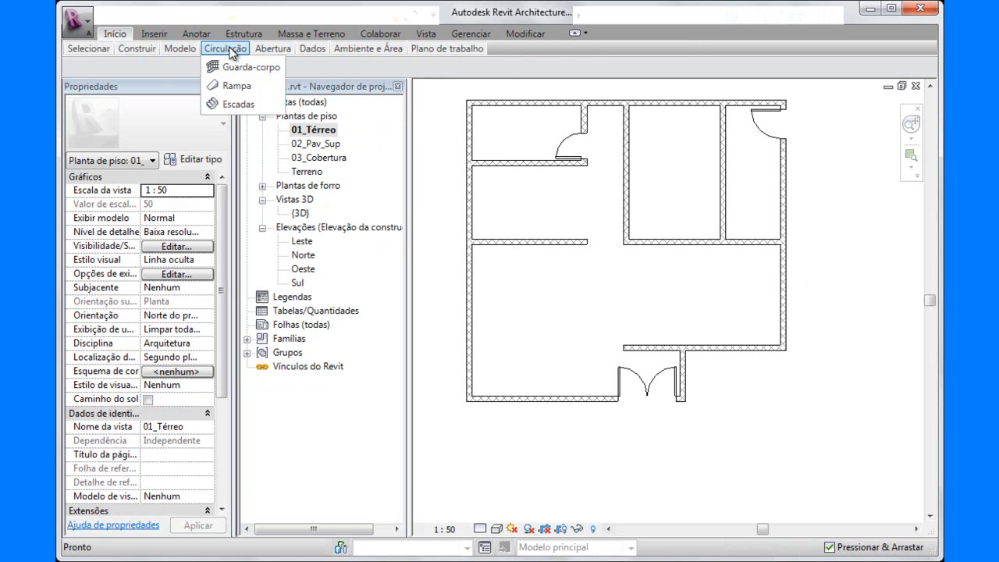
{"action": "left_click", "coordinate": [575, 33]}
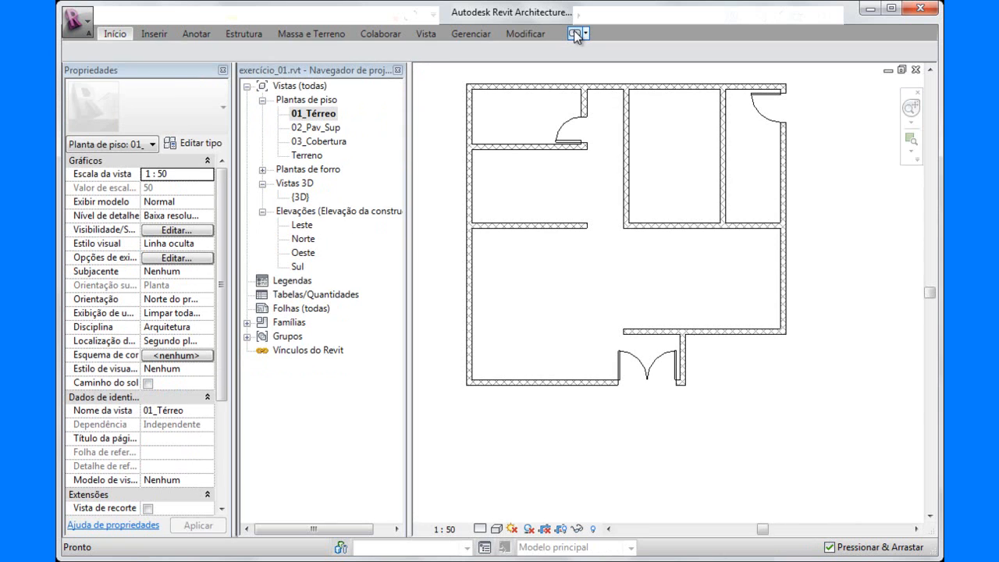
{"action": "left_click", "coordinate": [322, 36]}
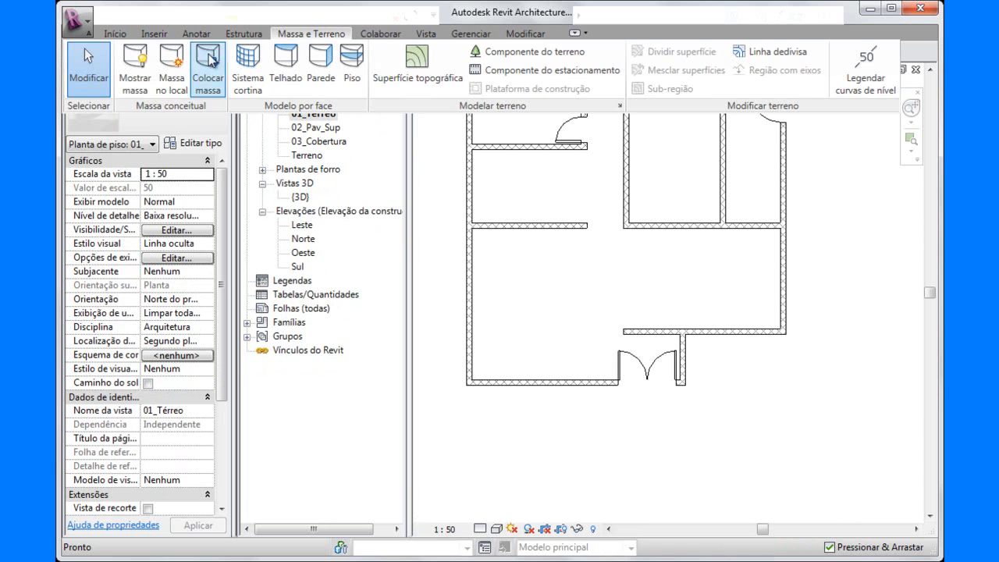
Cycle the ribbon through its display modes once more and return it to the full display.
{"action": "left_click", "coordinate": [574, 34]}
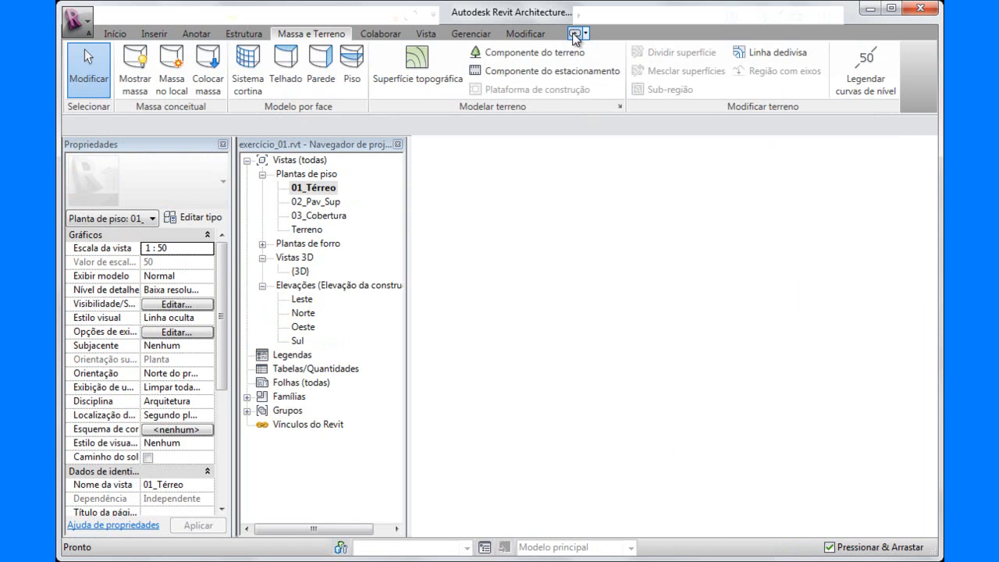
{"action": "left_click", "coordinate": [575, 34]}
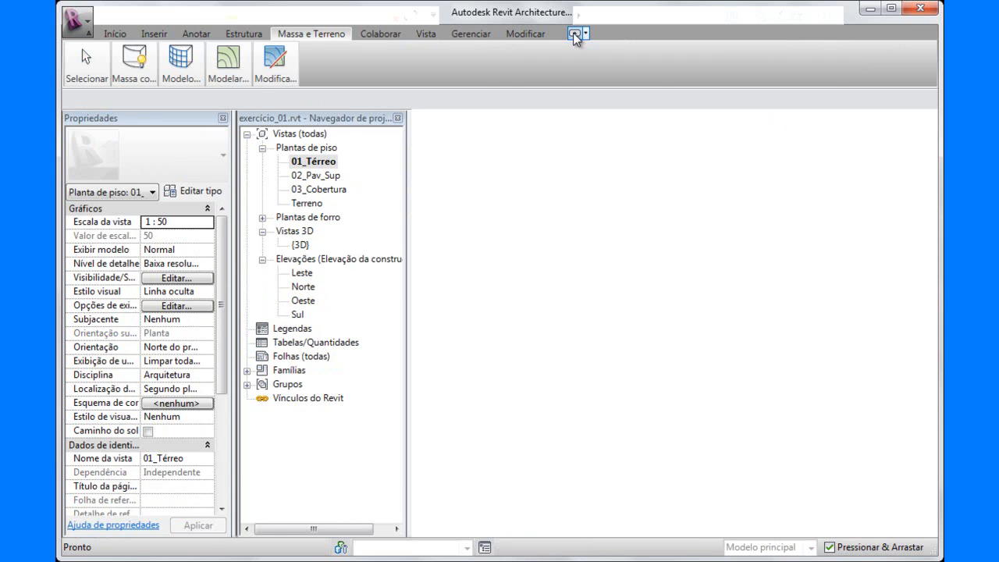
{"action": "left_click", "coordinate": [575, 34]}
{"action": "left_click", "coordinate": [575, 35]}
{"action": "left_click", "coordinate": [574, 34]}
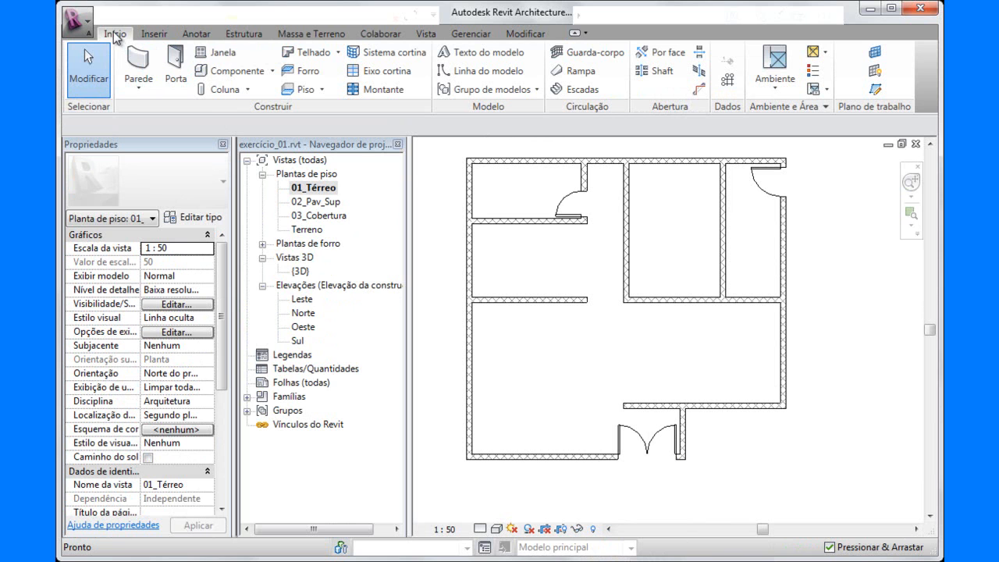
Start the Window command and load the M_Deslizante com alisar.rfa family from the Janelas folder.
{"action": "left_click", "coordinate": [214, 54]}
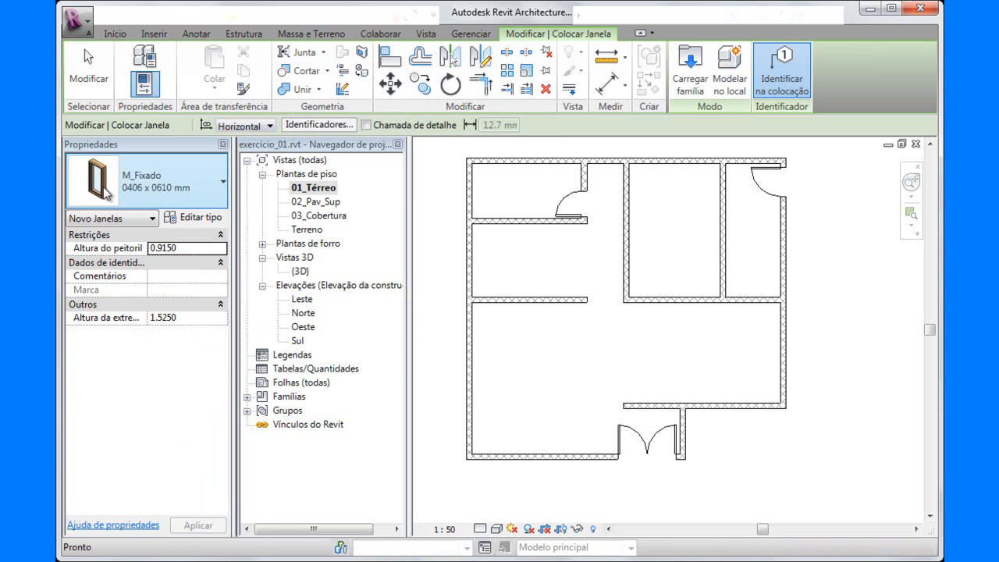
{"action": "left_click", "coordinate": [224, 184]}
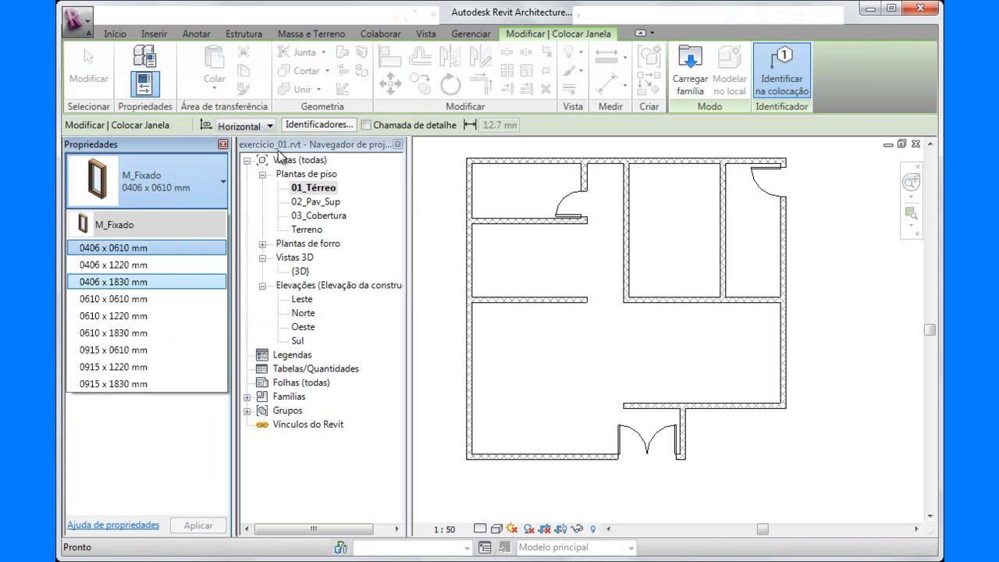
{"action": "left_click", "coordinate": [223, 182]}
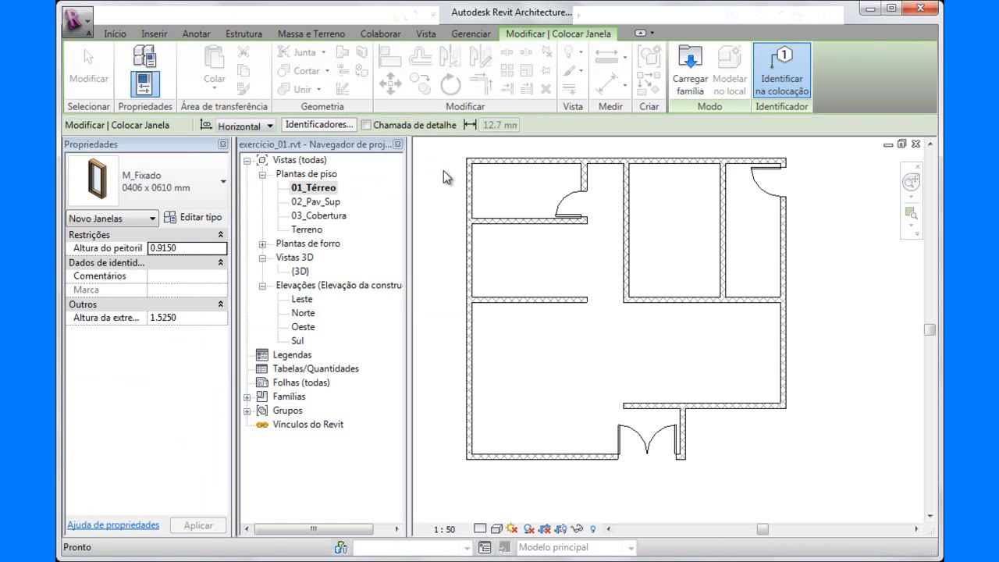
{"action": "left_click", "coordinate": [690, 68]}
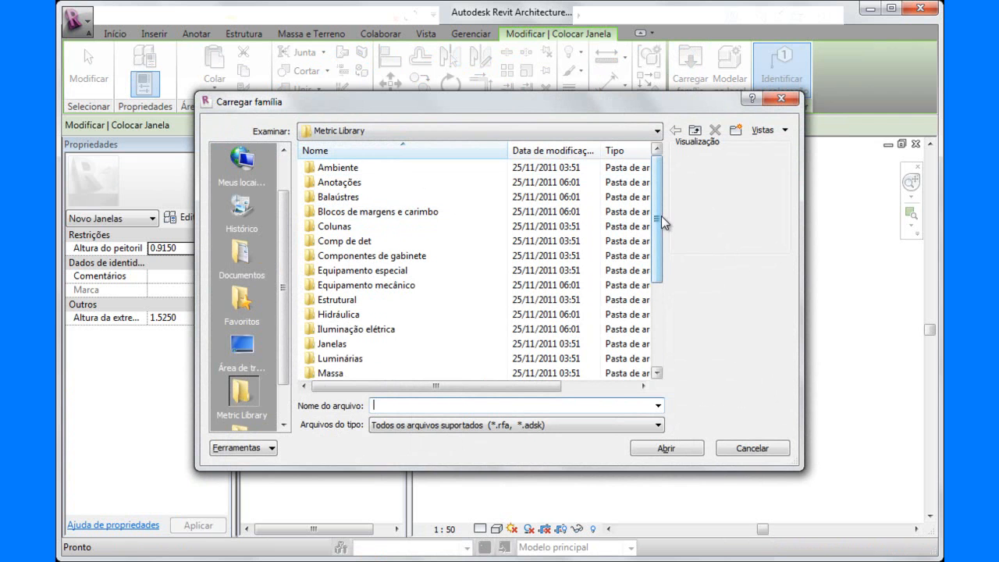
{"action": "double_click", "coordinate": [310, 352]}
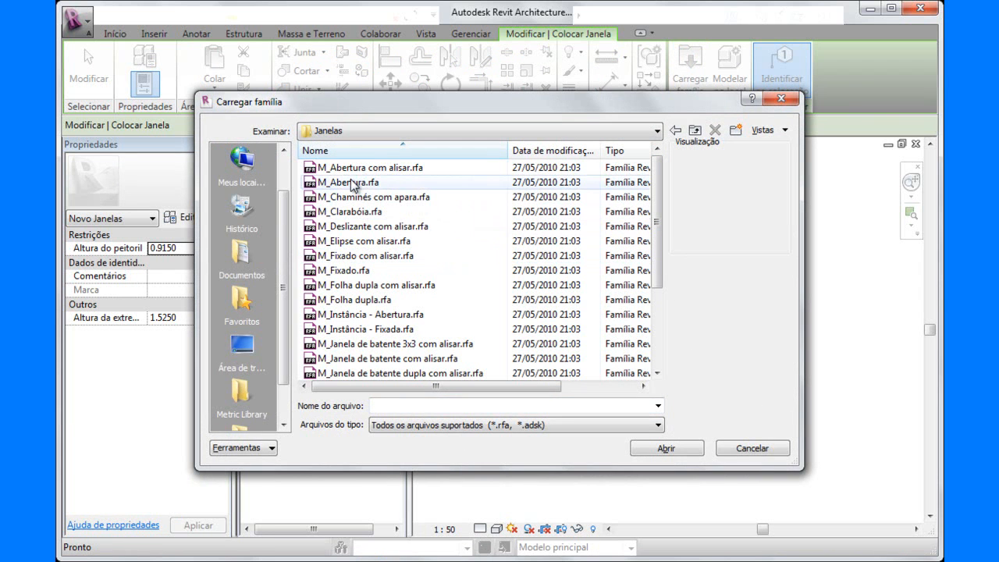
{"action": "left_click", "coordinate": [342, 228]}
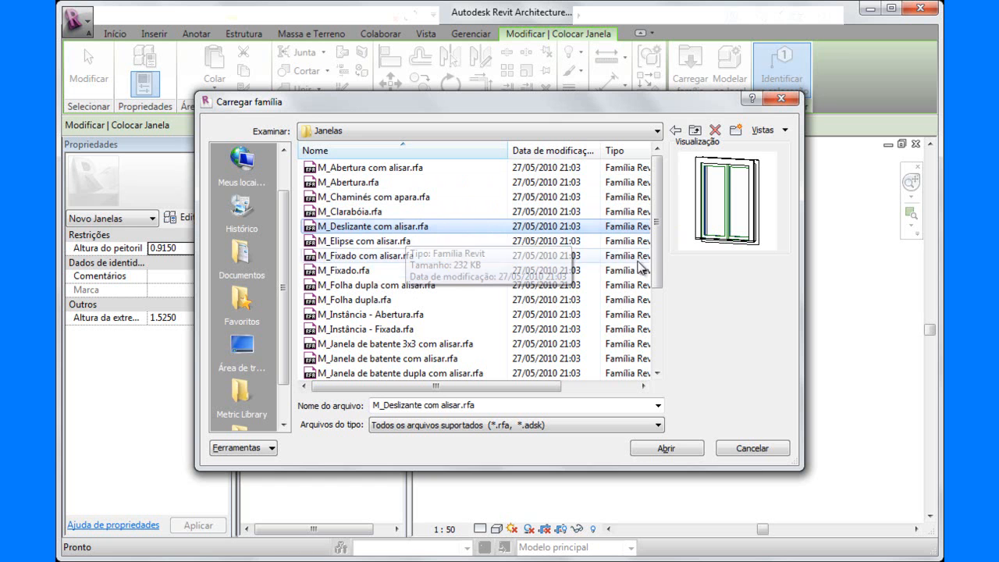
{"action": "left_click", "coordinate": [664, 449]}
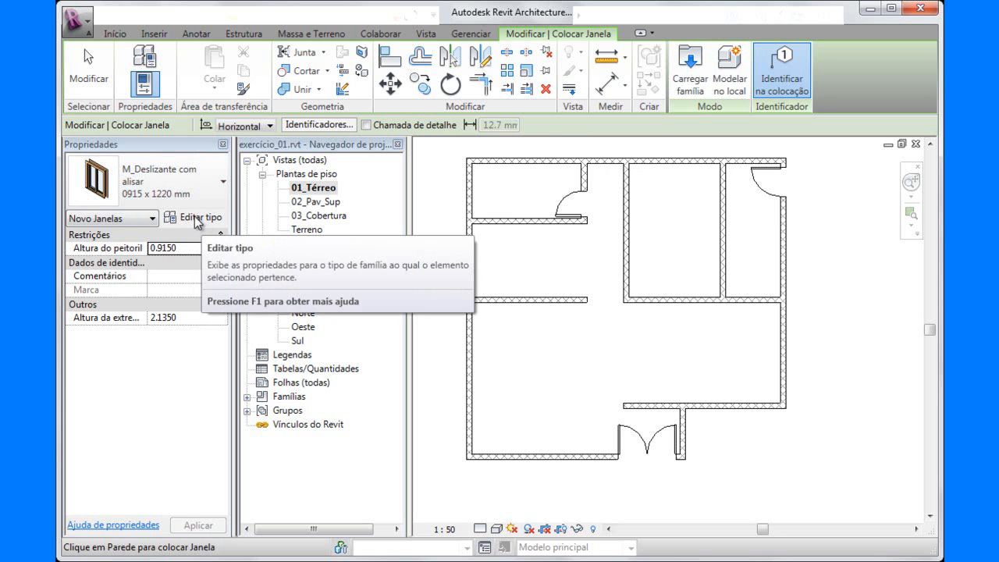
Choose the 1830 x 0610 mm type of the M_Deslizante com alisar window family.
{"action": "left_click", "coordinate": [225, 186]}
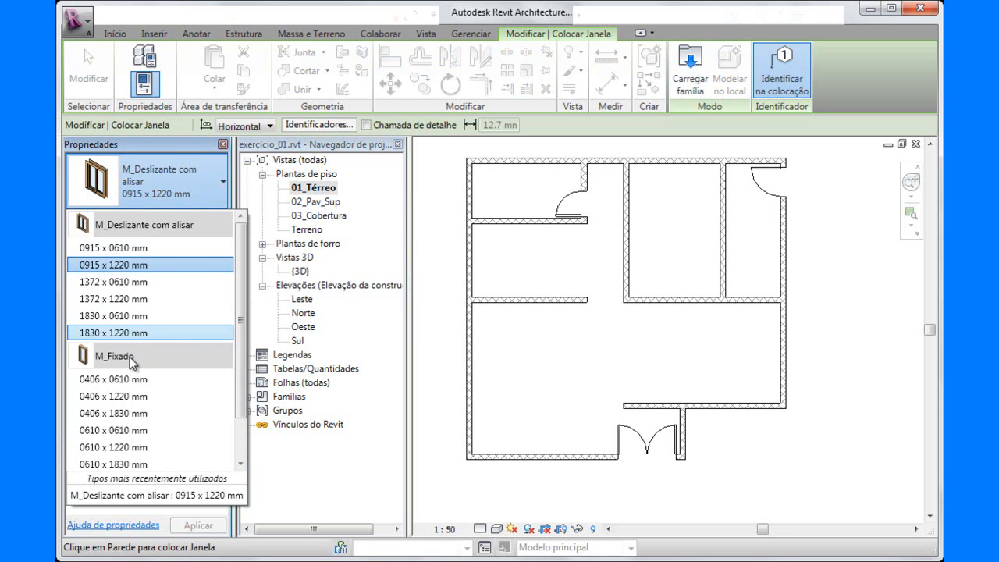
{"action": "mouse_move", "coordinate": [143, 257]}
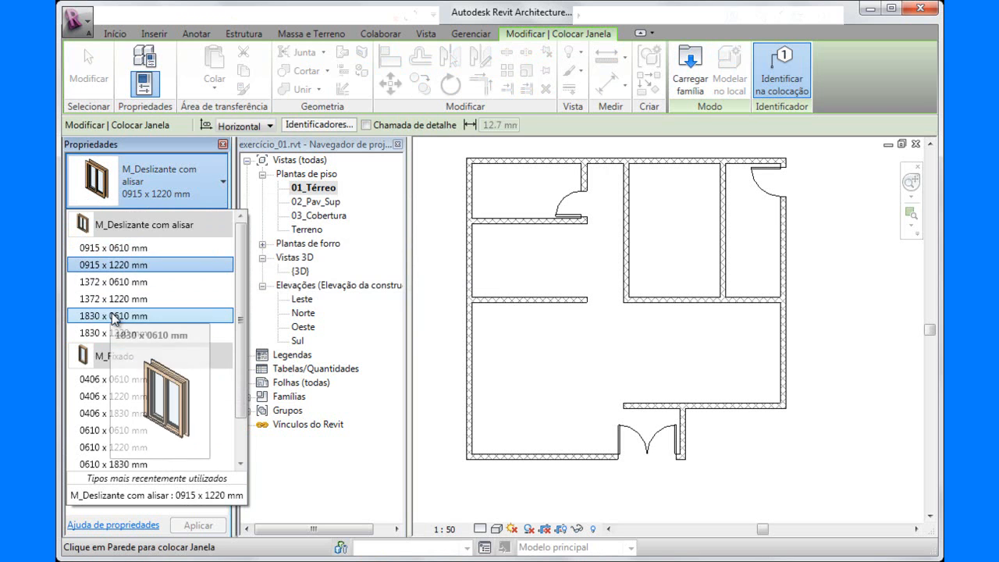
{"action": "left_click", "coordinate": [113, 316]}
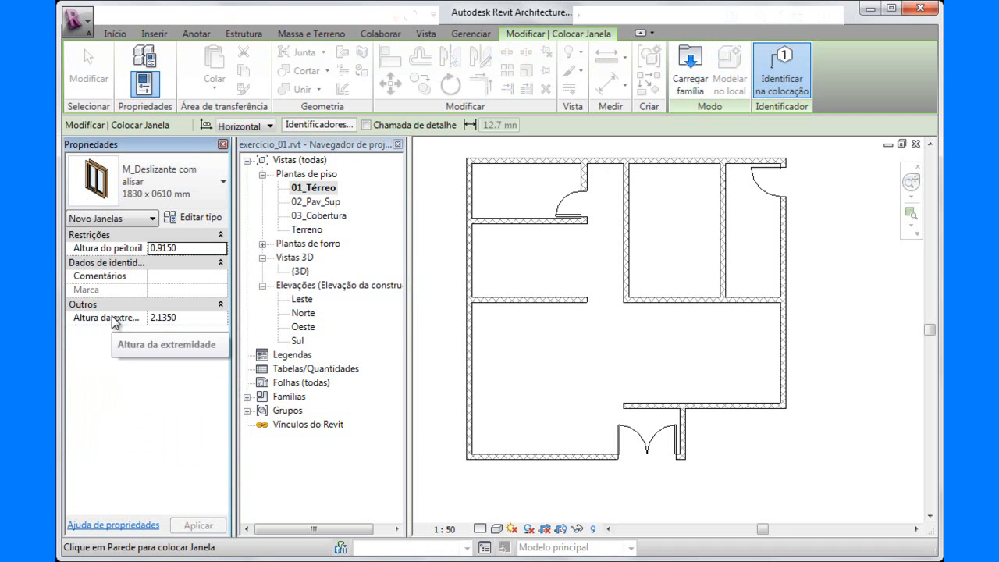
Duplicate the sliding window type under the name Janela Deslizante - 1600 x 1200.
{"action": "left_click", "coordinate": [199, 224]}
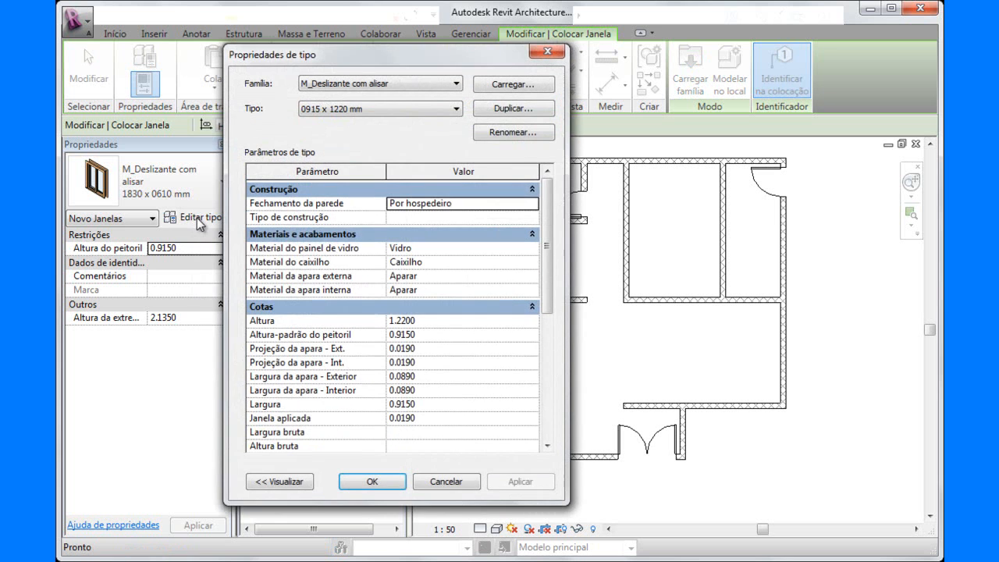
{"action": "left_click", "coordinate": [528, 106]}
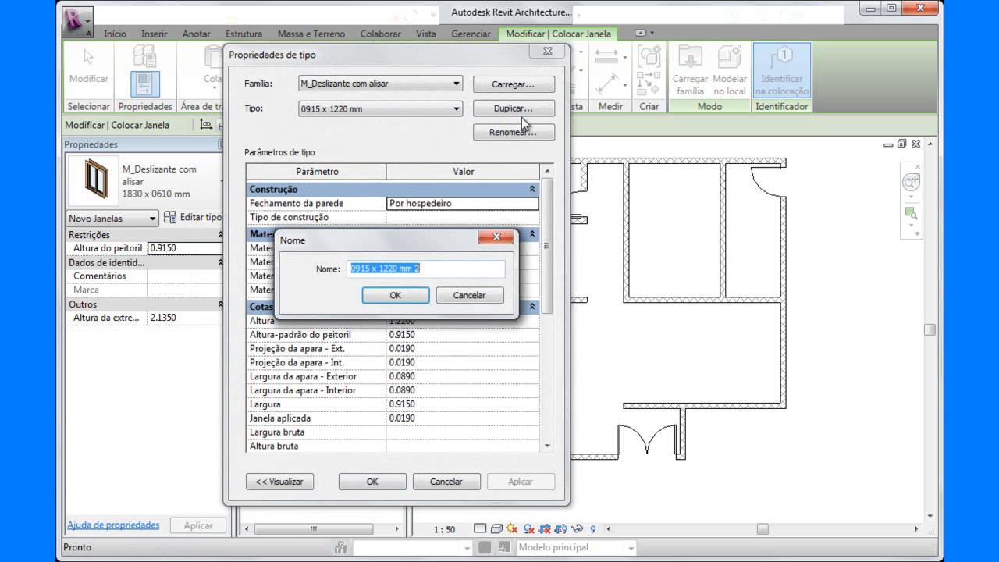
{"action": "type", "text": "Jan"}
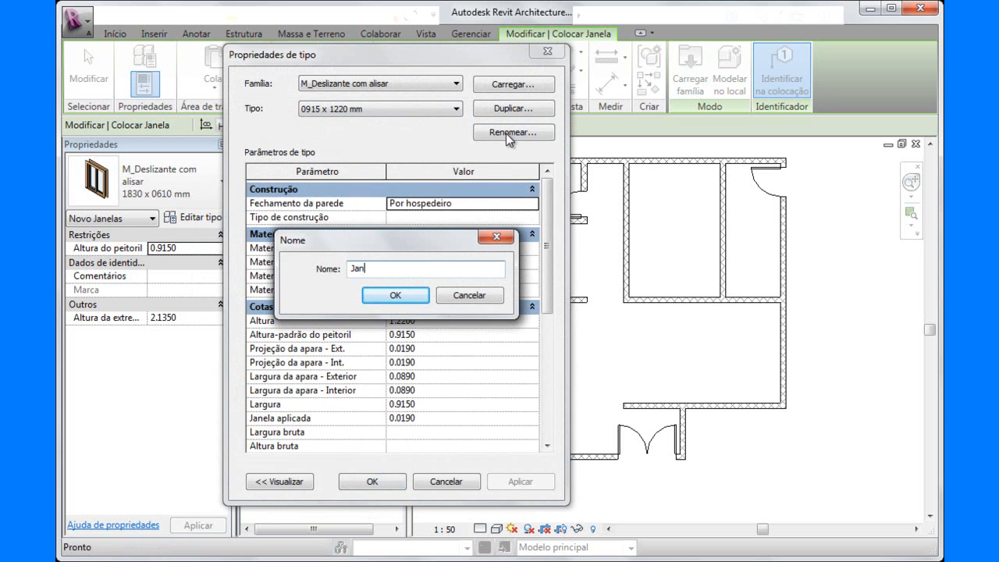
{"action": "type", "text": "ela Deslizante - 1600 x 1200"}
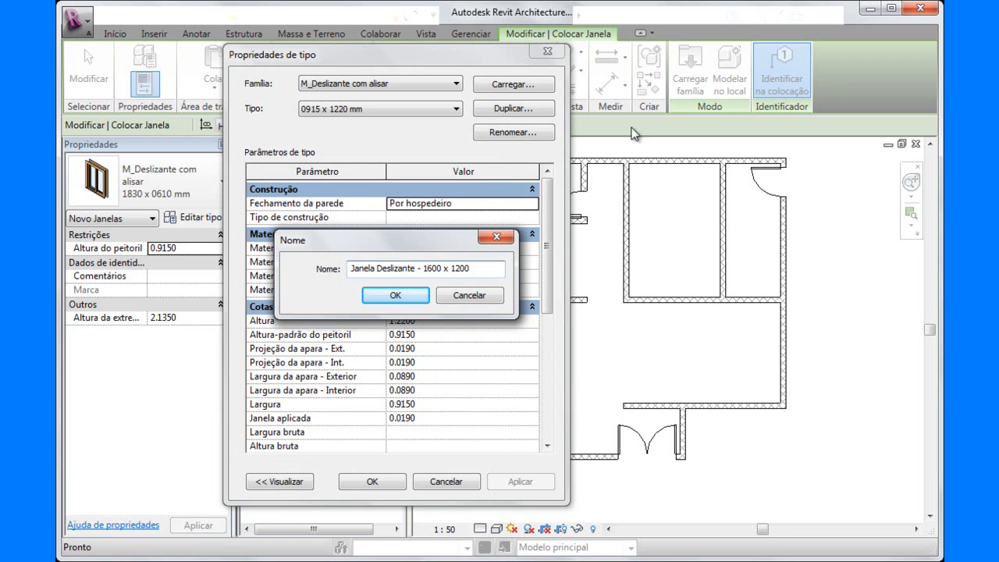
{"action": "left_click", "coordinate": [396, 296]}
Set the new window type's height to 1.20 and width to 1.60, and apply the type properties.
{"action": "left_click", "coordinate": [418, 320]}
{"action": "left_click_drag", "start_coordinate": [401, 320], "coordinate": [457, 317]}
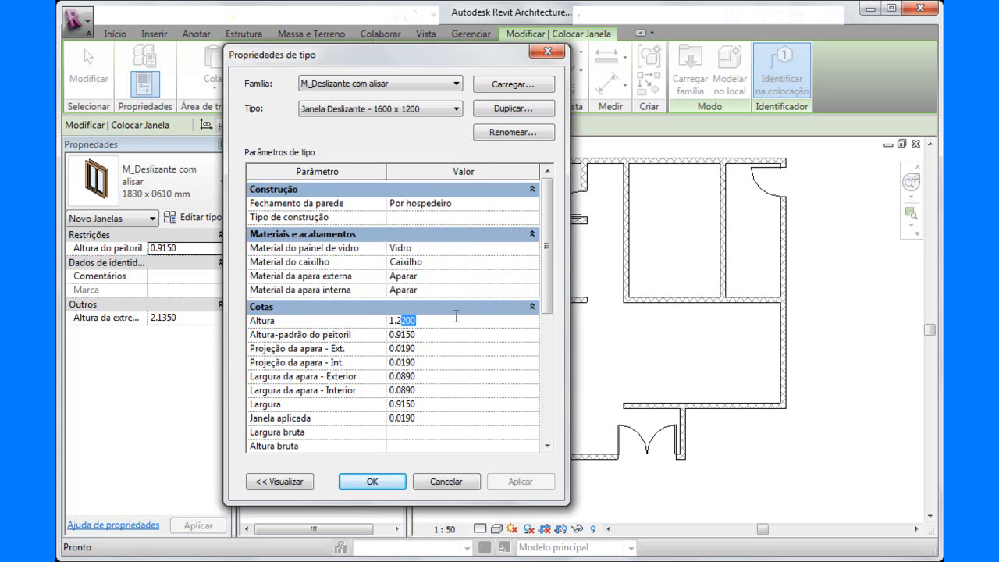
{"action": "type", "text": "0"}
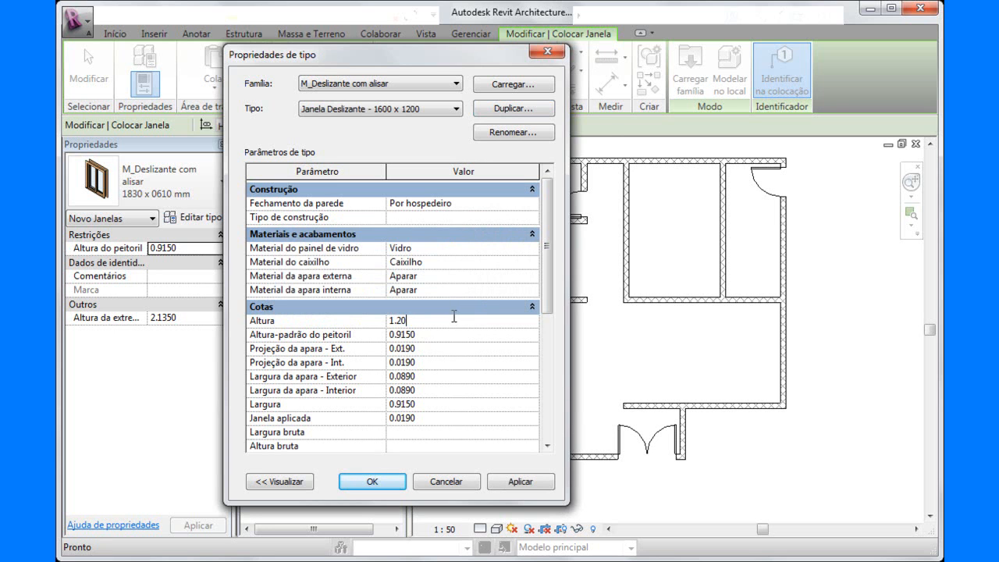
{"action": "left_click", "coordinate": [429, 403]}
{"action": "type", "text": "1.60"}
{"action": "left_click", "coordinate": [518, 482]}
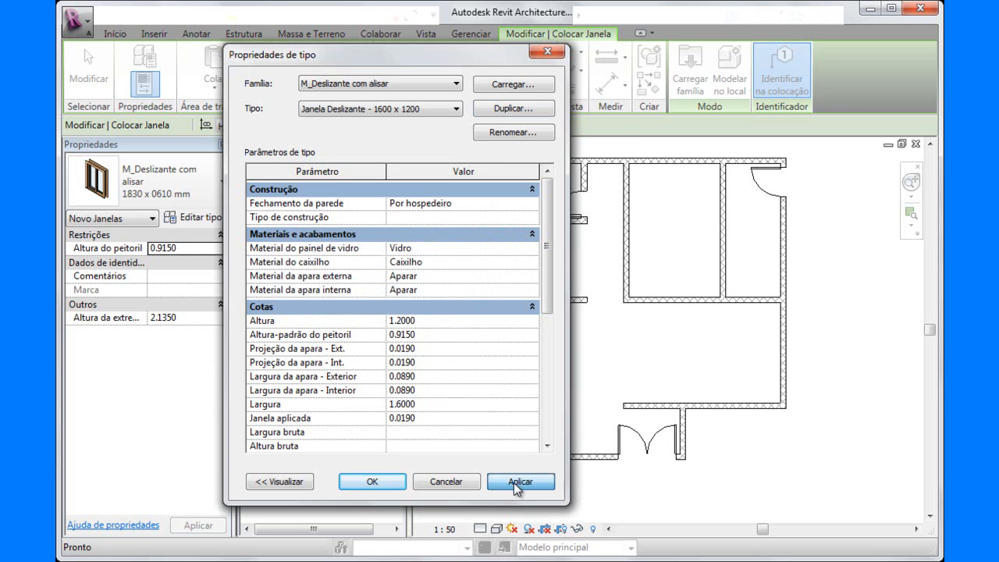
{"action": "left_click", "coordinate": [373, 483]}
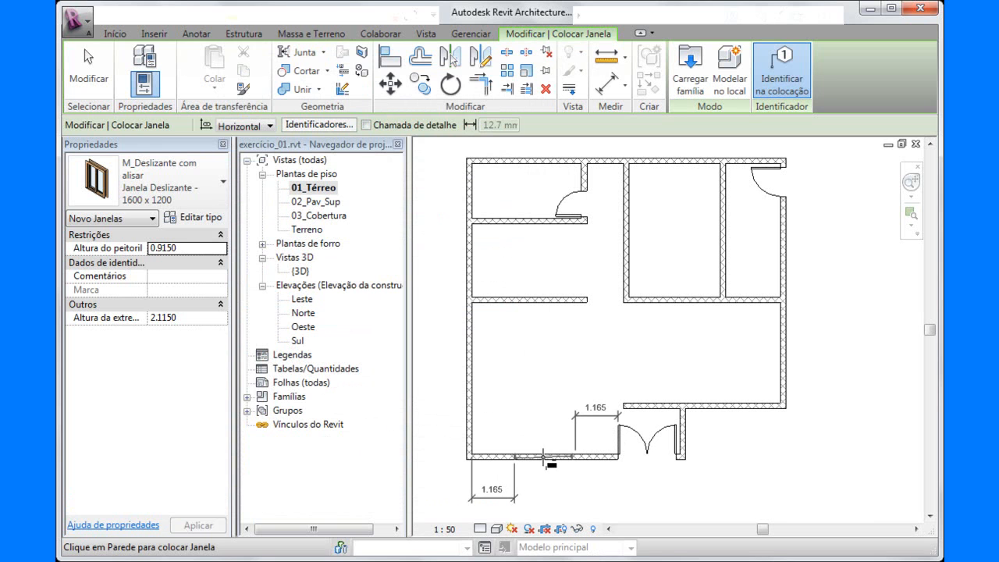
Place the 1600 x 1200 window in the front wall, 1.165 from both the corner wall and the entrance door.
{"action": "left_click", "coordinate": [544, 458]}
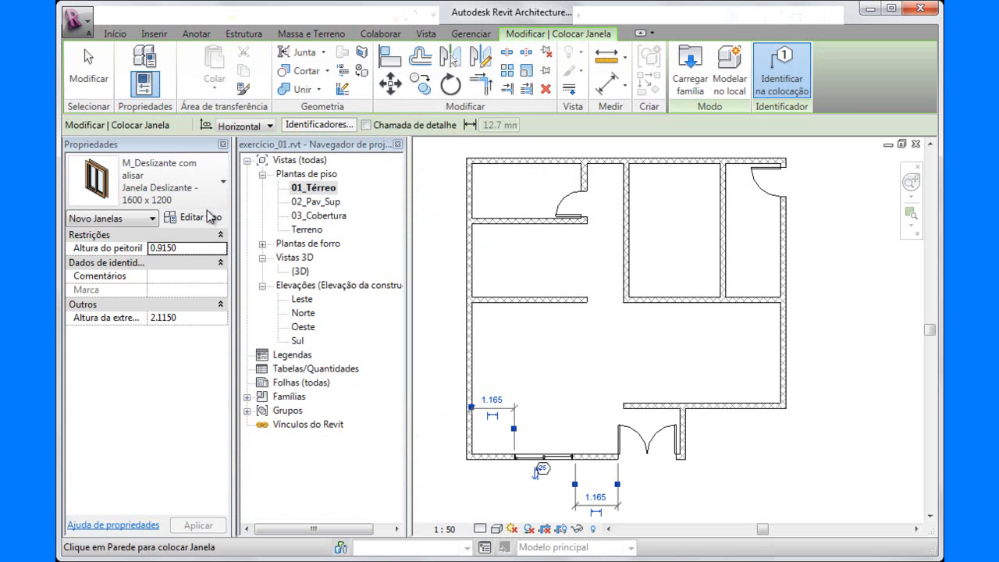
{"action": "left_click", "coordinate": [93, 76]}
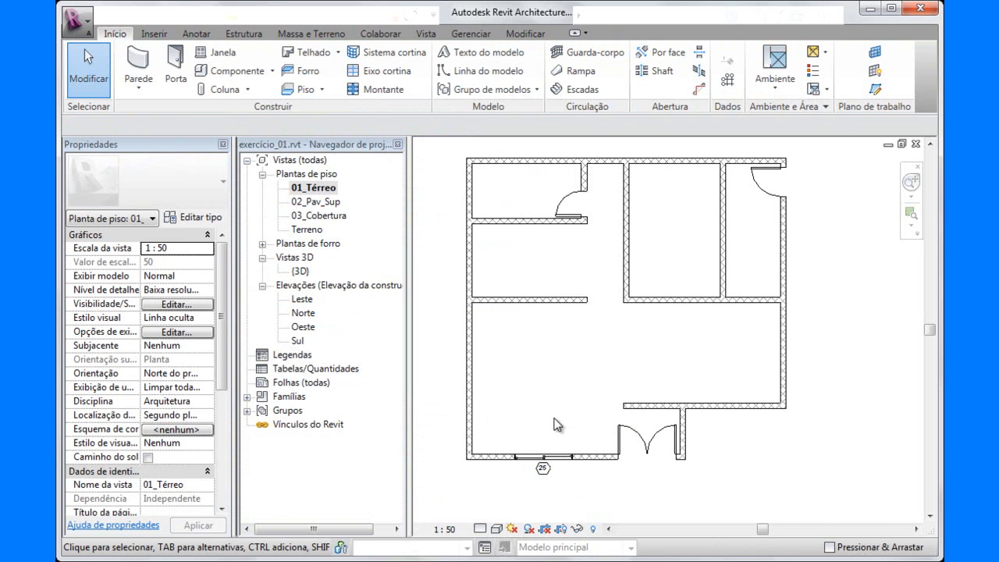
Hide the window tag category in the 01_Térreo floor plan, using the tag below the new front window.
{"action": "scroll", "coordinate": [562, 438], "scroll_direction": "up", "scroll_amount": 2}
{"action": "middle_click_drag", "start_coordinate": [567, 417], "coordinate": [607, 334]}
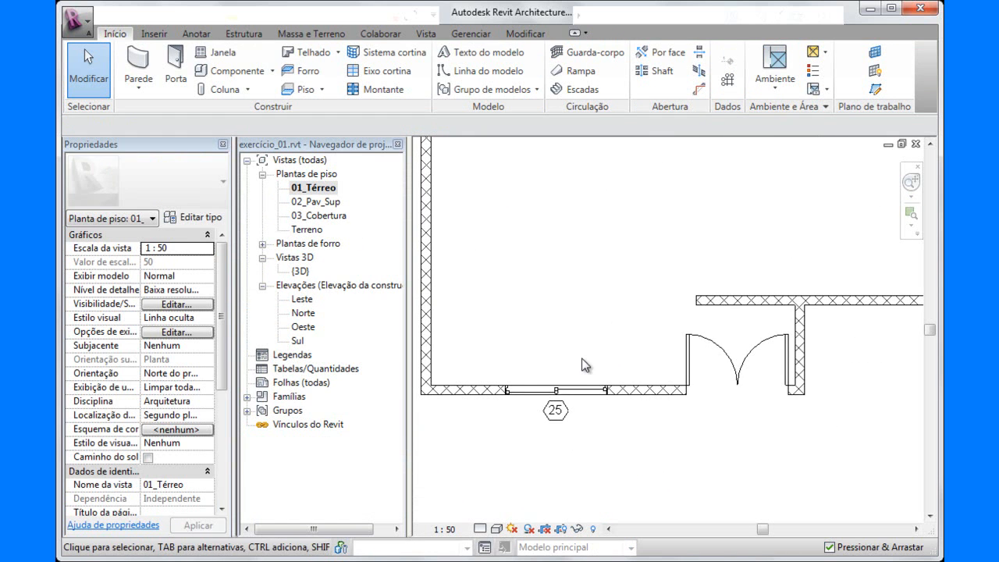
{"action": "scroll", "coordinate": [570, 367], "scroll_direction": "up", "scroll_amount": 2}
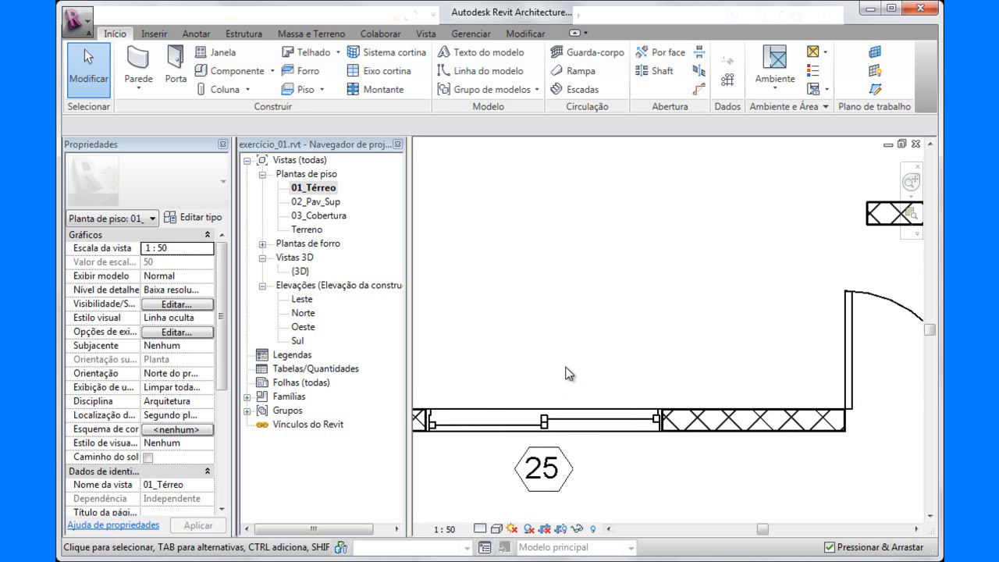
{"action": "scroll", "coordinate": [573, 365], "scroll_direction": "down", "scroll_amount": 2}
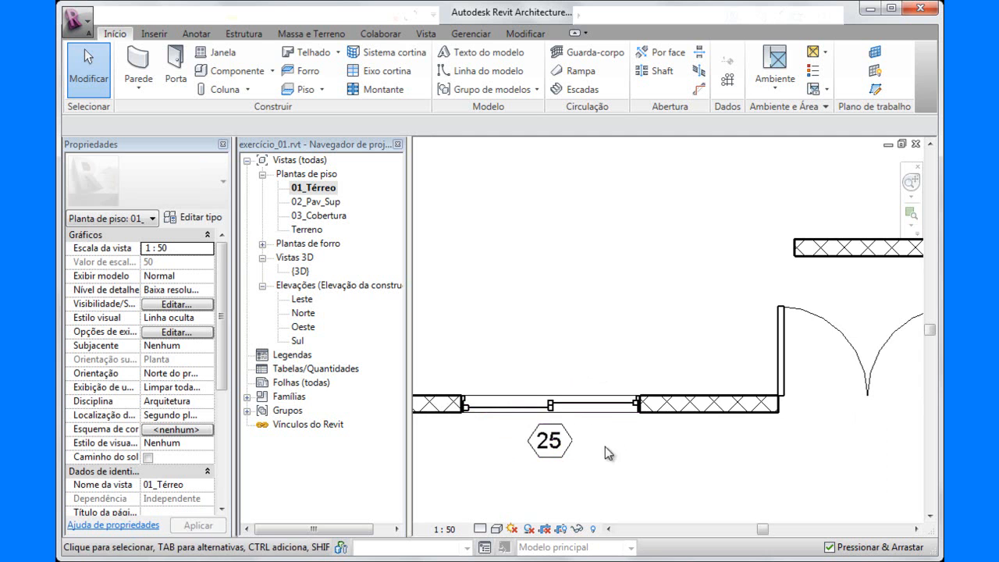
{"action": "scroll", "coordinate": [611, 451], "scroll_direction": "down", "scroll_amount": 1}
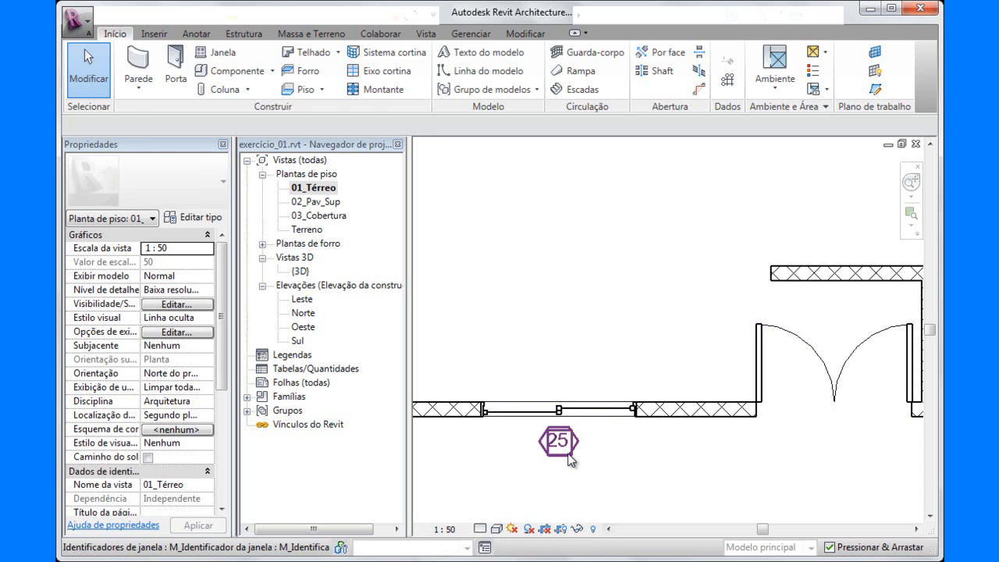
{"action": "left_click", "coordinate": [569, 460]}
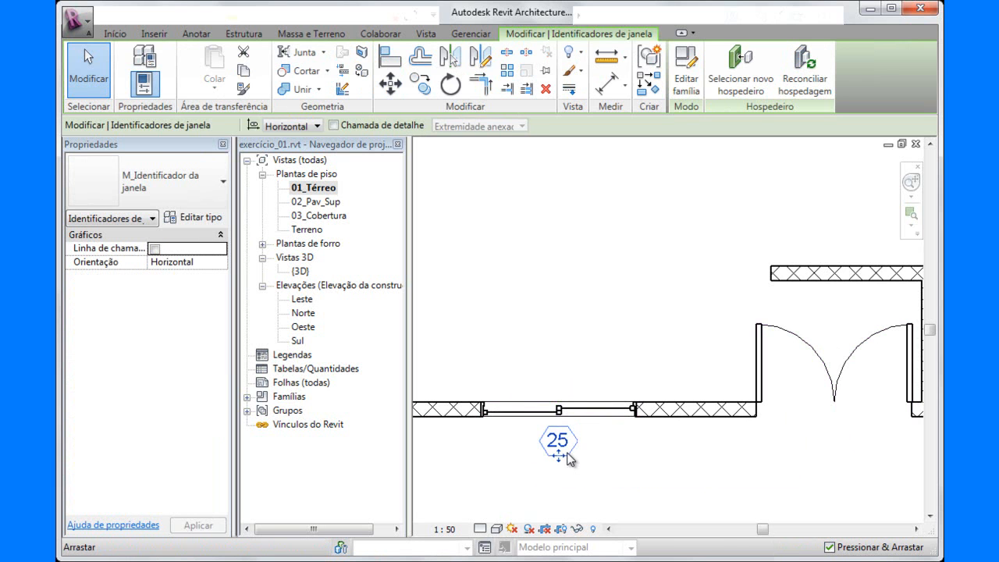
{"action": "right_click", "coordinate": [570, 459]}
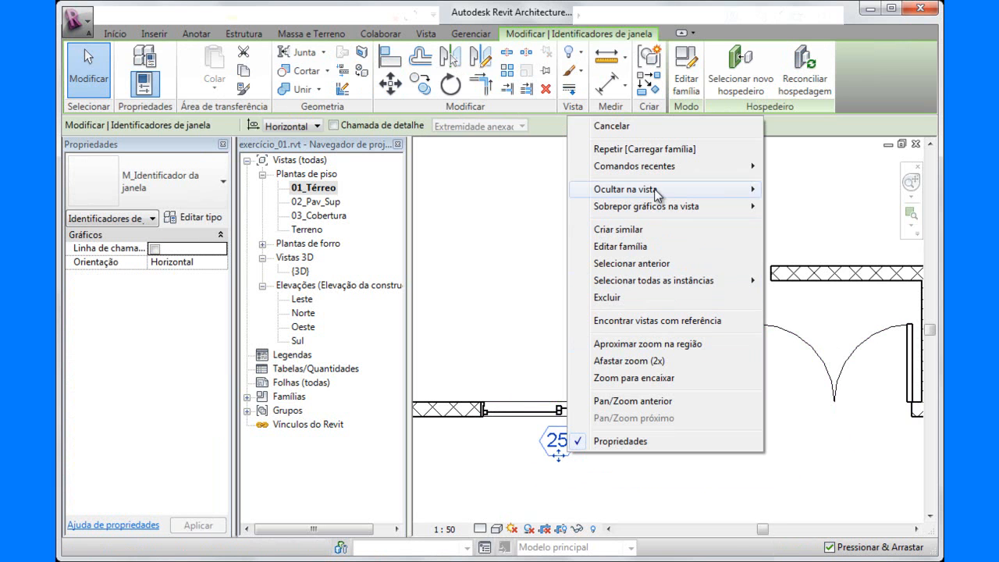
{"action": "mouse_move", "coordinate": [680, 191]}
{"action": "left_click", "coordinate": [806, 206]}
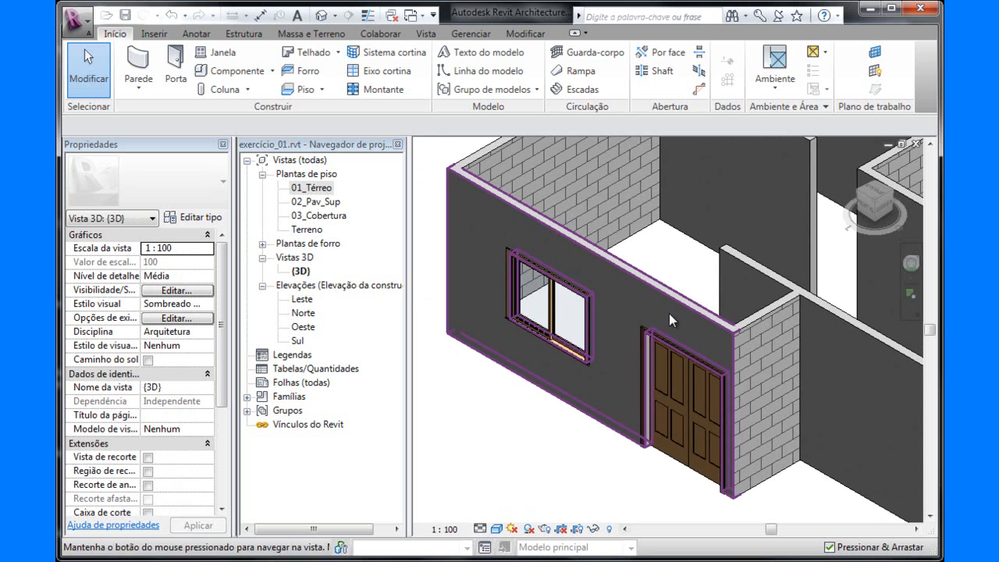
Examine the new front window and its height relative to the entrance door in the 3D view.
{"action": "scroll", "coordinate": [601, 327], "scroll_direction": "up", "scroll_amount": 5}
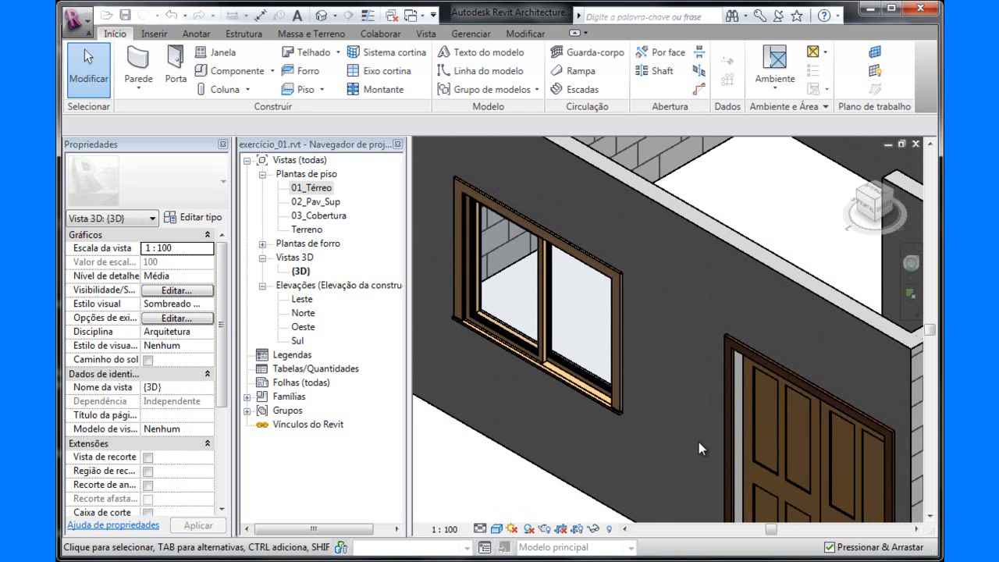
{"action": "middle_click_drag", "start_coordinate": [674, 388], "coordinate": [697, 386], "text": "shift"}
{"action": "scroll", "coordinate": [698, 386], "scroll_direction": "down", "scroll_amount": 5}
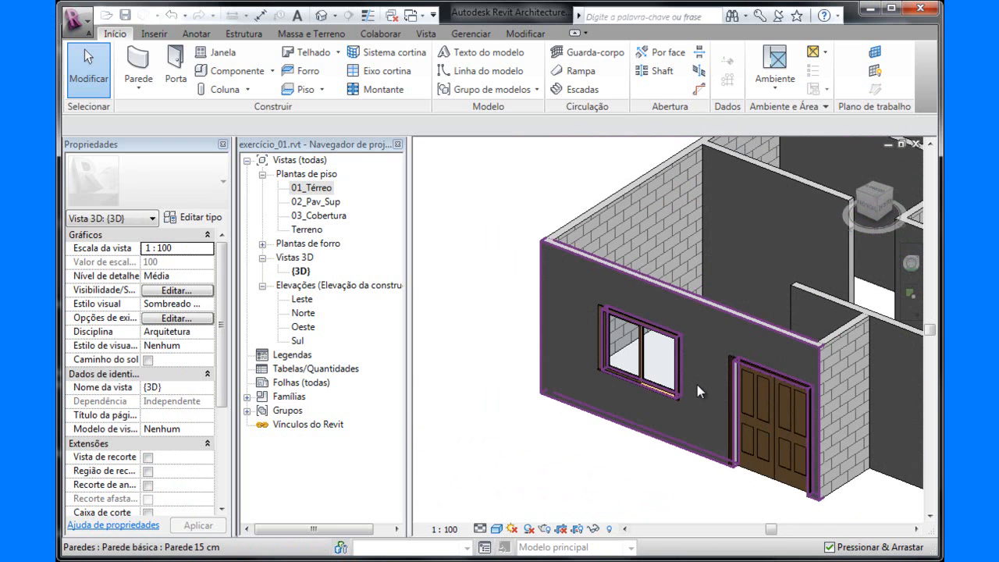
{"action": "scroll", "coordinate": [672, 421], "scroll_direction": "down", "scroll_amount": 2}
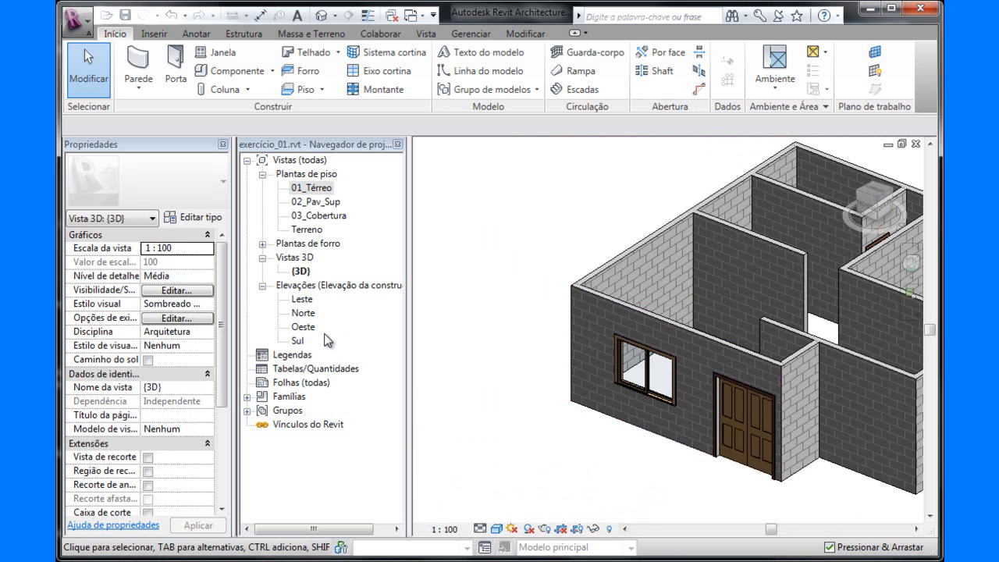
In the Sul elevation, align the top edge of the window frame with the top edge of the entrance door frame.
{"action": "double_click", "coordinate": [297, 341]}
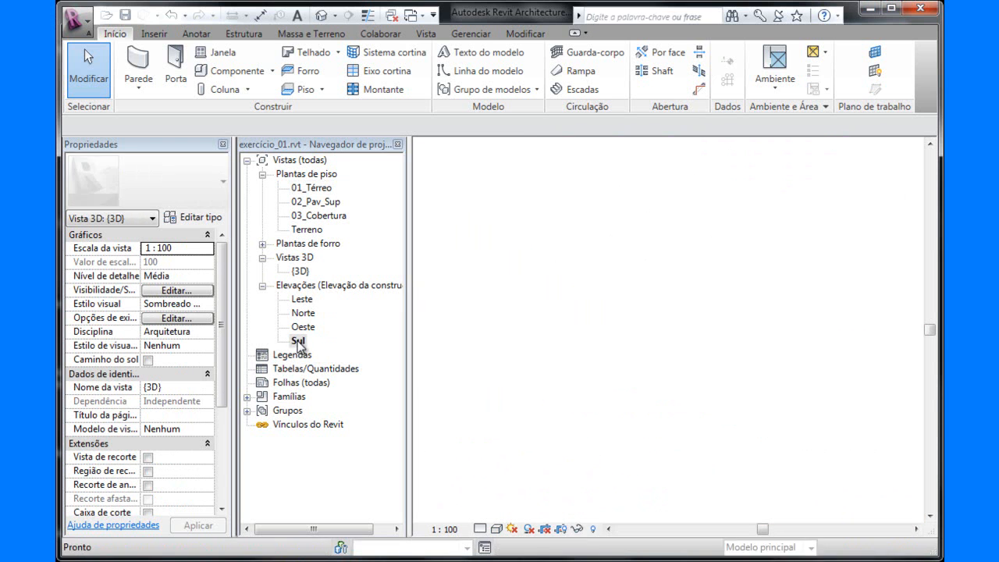
{"action": "scroll", "coordinate": [539, 371], "scroll_direction": "up", "scroll_amount": 4}
{"action": "middle_click_drag", "start_coordinate": [742, 336], "coordinate": [961, 338]}
{"action": "scroll", "coordinate": [556, 285], "scroll_direction": "up", "scroll_amount": 1}
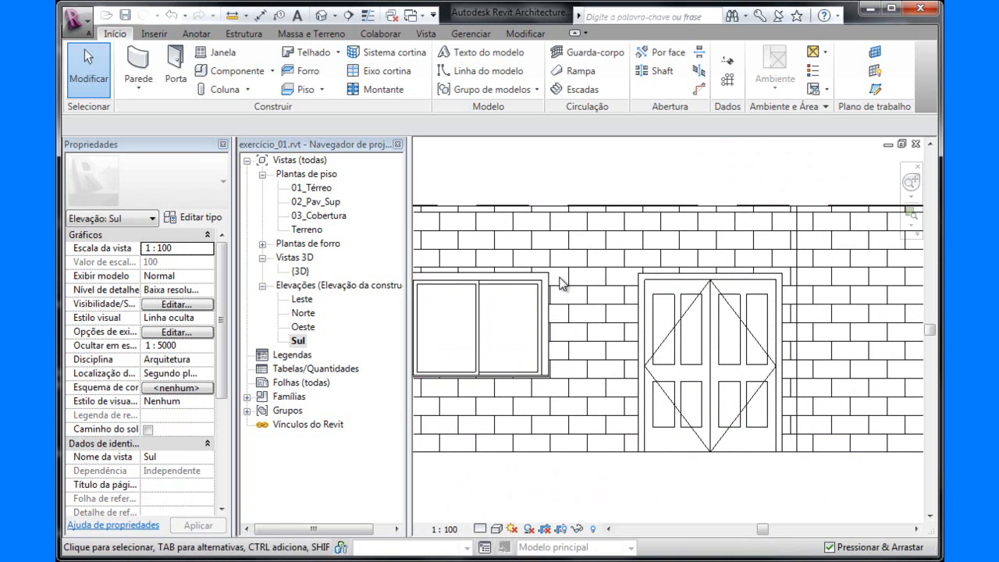
{"action": "scroll", "coordinate": [568, 280], "scroll_direction": "up", "scroll_amount": 1}
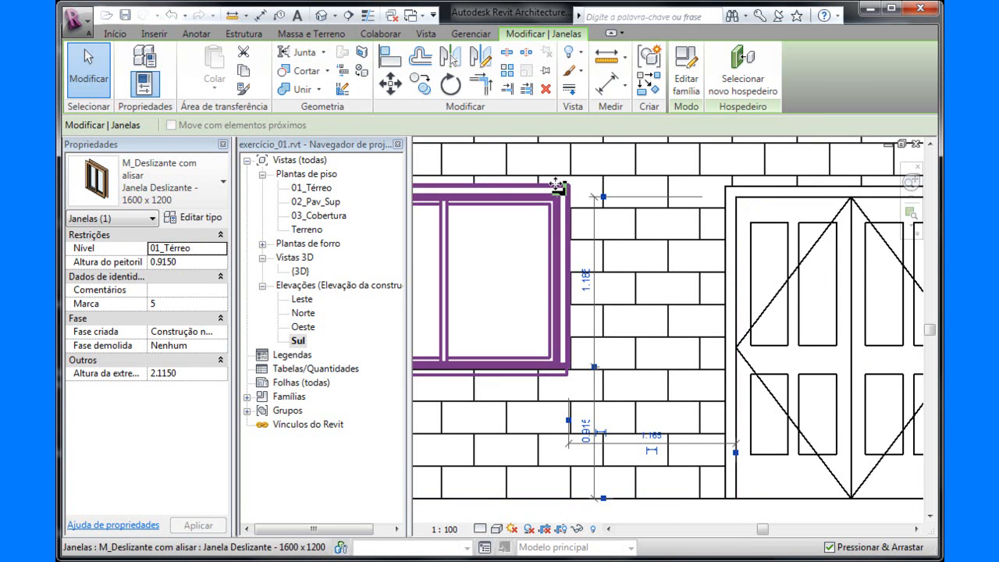
{"action": "left_click", "coordinate": [389, 62]}
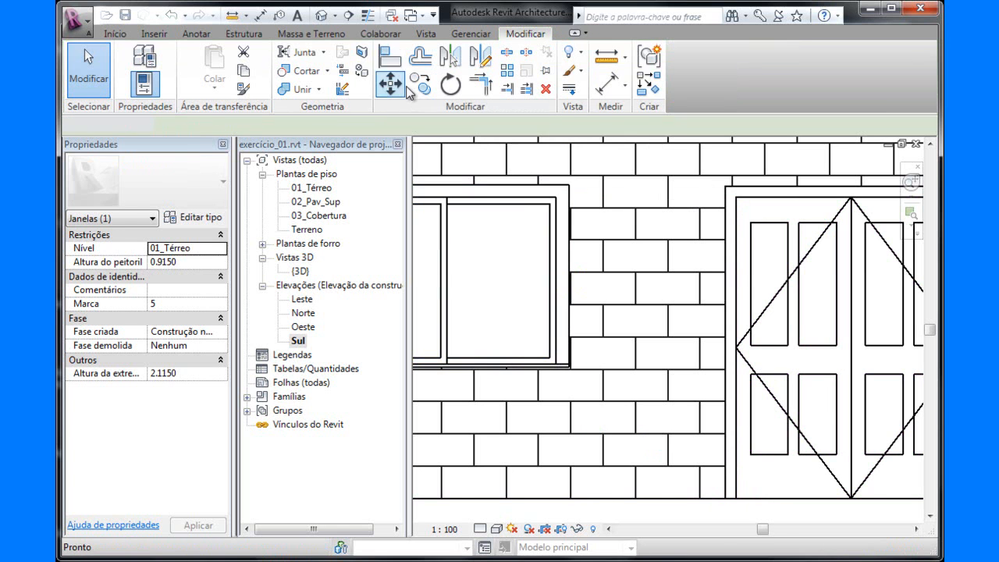
{"action": "left_click", "coordinate": [765, 187]}
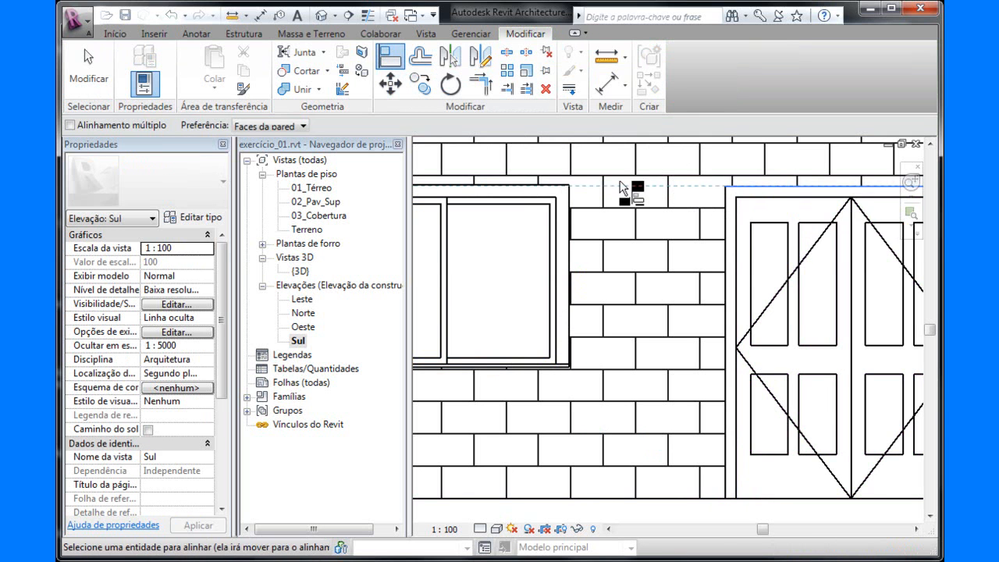
{"action": "left_click", "coordinate": [551, 190]}
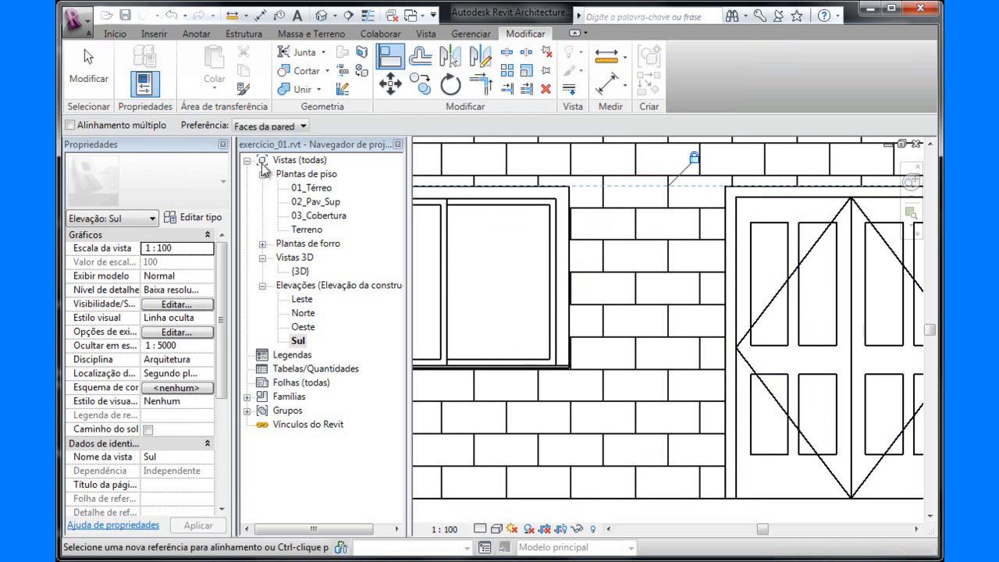
{"action": "left_click", "coordinate": [89, 68]}
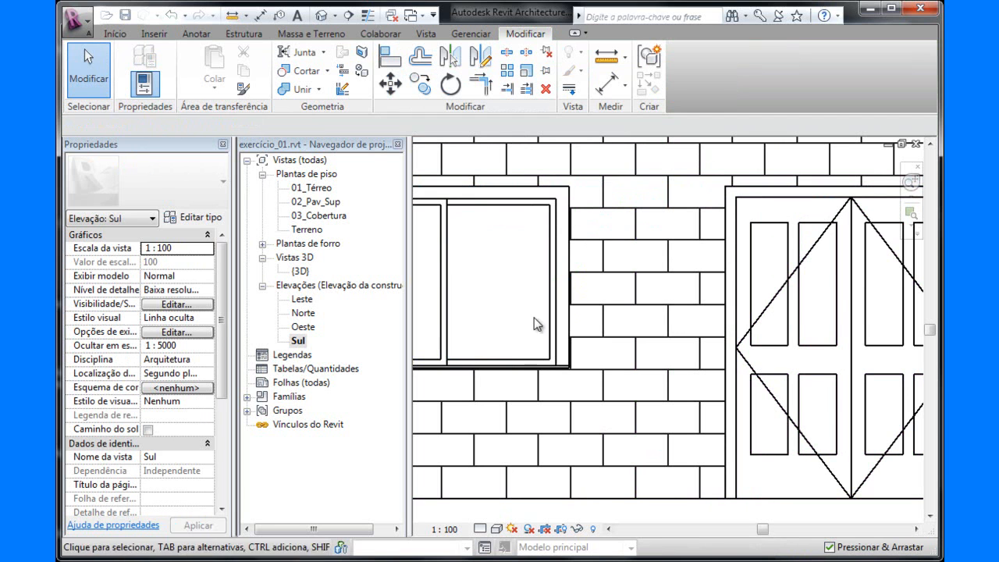
{"action": "left_click", "coordinate": [560, 287]}
{"action": "scroll", "coordinate": [560, 288], "scroll_direction": "down", "scroll_amount": 2}
{"action": "scroll", "coordinate": [560, 288], "scroll_direction": "down", "scroll_amount": 2}
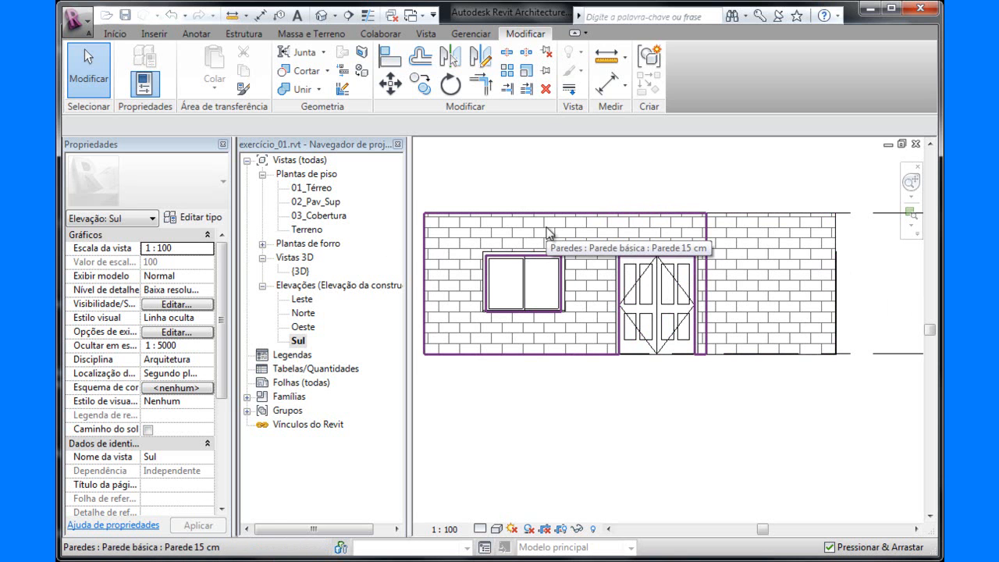
Reopen the 01_Térreo plan and check the living and dining room windows in Cadnorma_01_Térreo.pdf in Adobe Reader, returning to Revit.
{"action": "double_click", "coordinate": [315, 188]}
{"action": "scroll", "coordinate": [615, 283], "scroll_direction": "down", "scroll_amount": 5}
{"action": "middle_click_drag", "start_coordinate": [614, 286], "coordinate": [574, 398]}
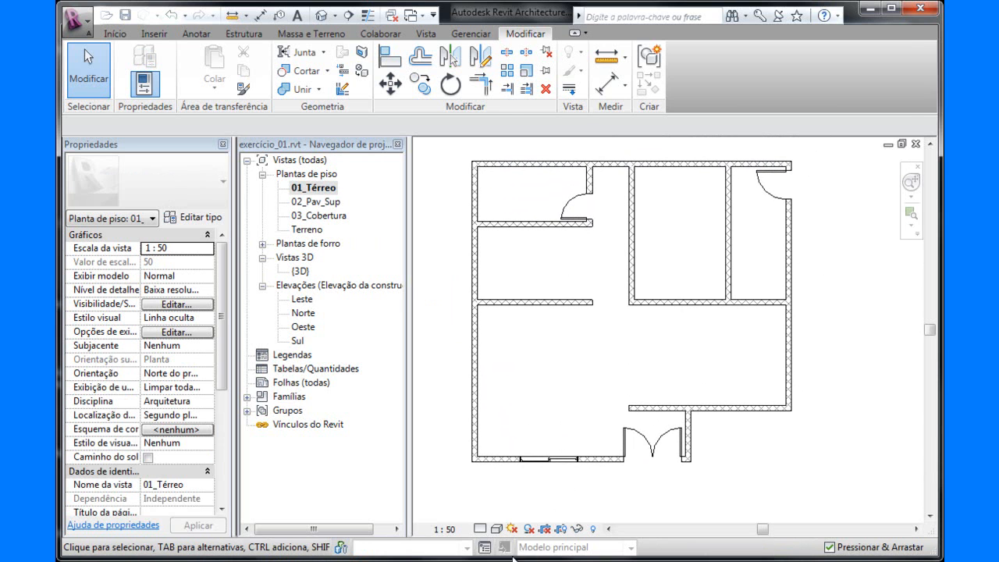
{"action": "key", "text": "alt+Tab"}
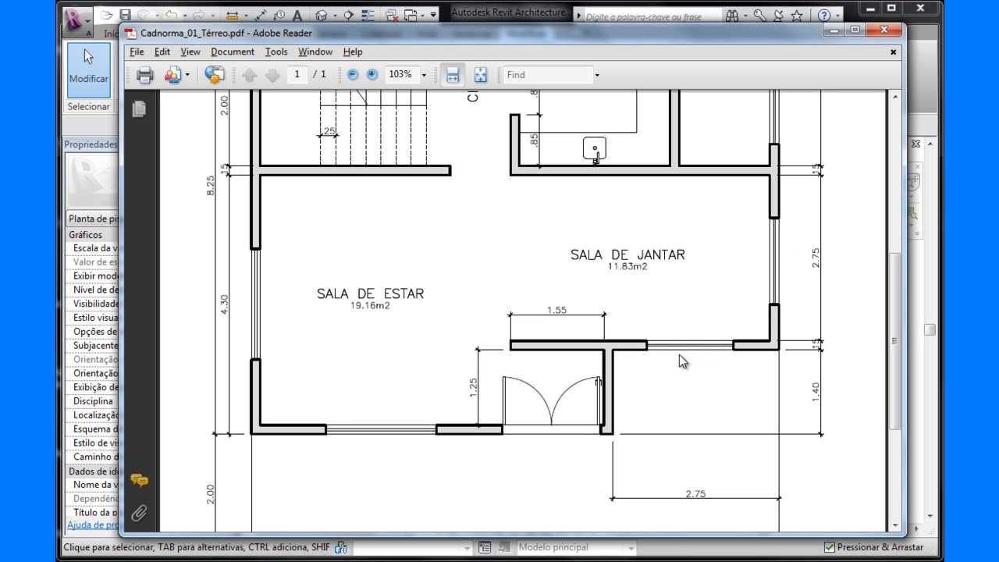
{"action": "key", "text": "alt+Tab"}
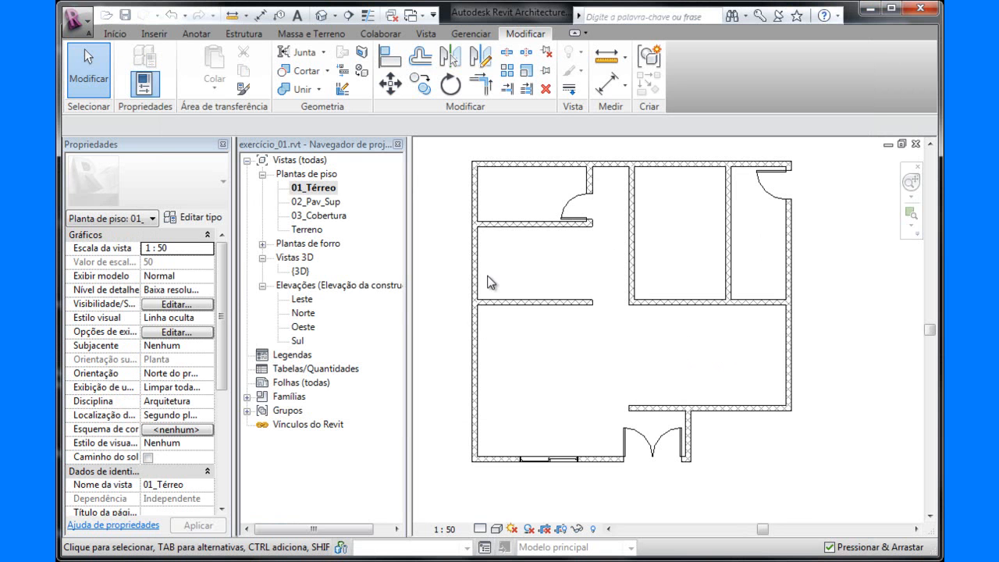
Place another 1600 x 1200 sliding window in the living room's outer side wall, 1.24 from each adjoining wall.
{"action": "left_click", "coordinate": [115, 34]}
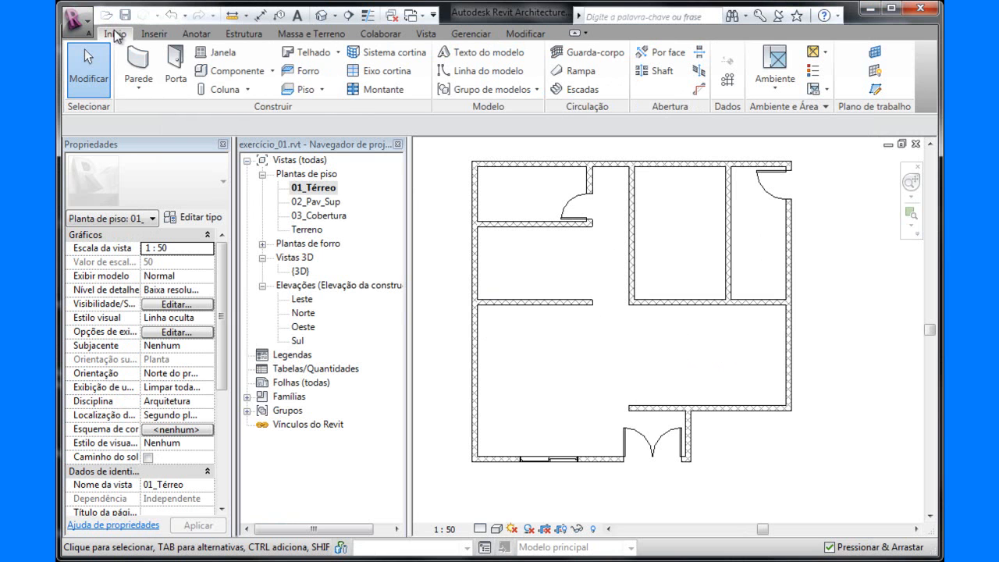
{"action": "left_click", "coordinate": [218, 52]}
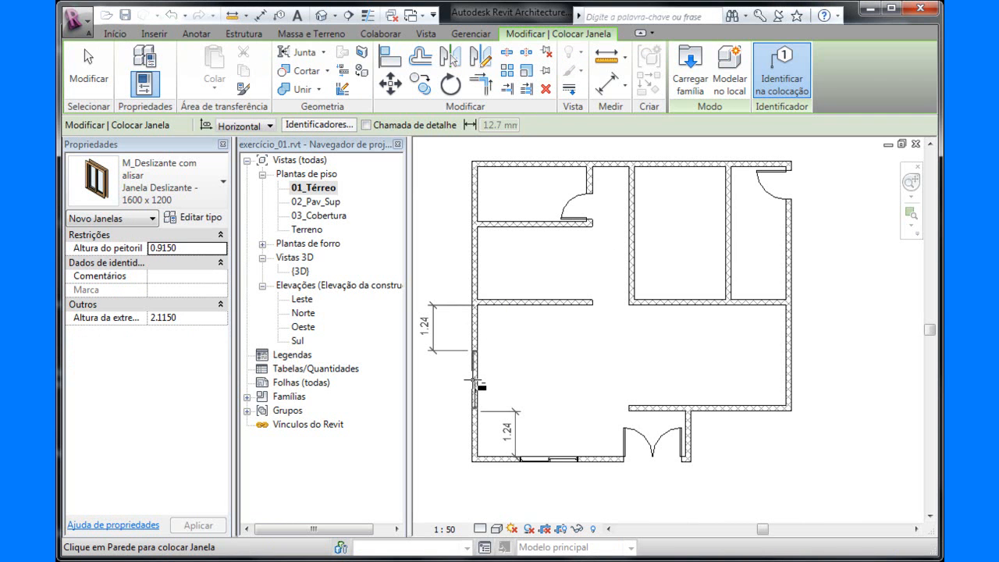
{"action": "left_click", "coordinate": [474, 382]}
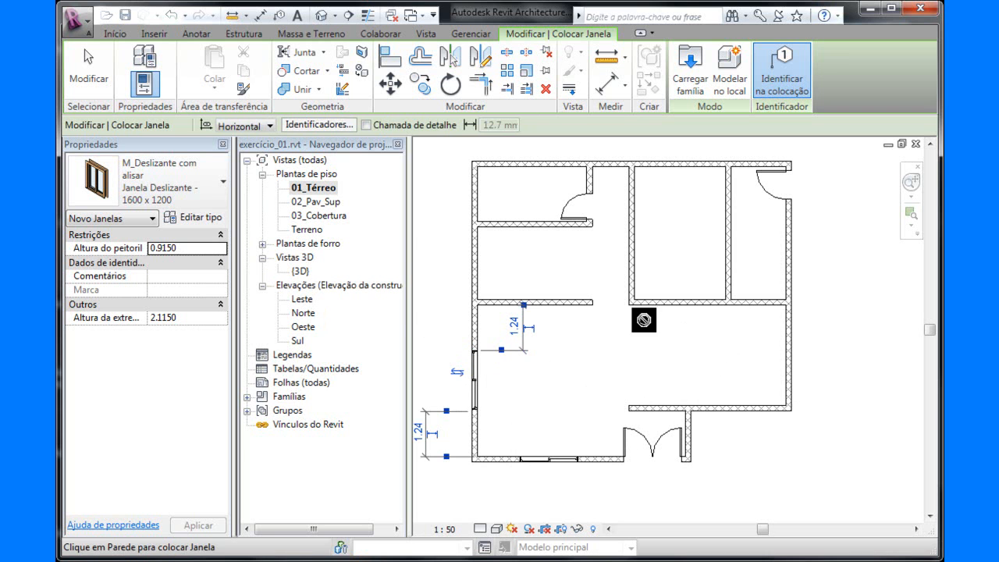
Duplicate the 1600 x 1200 sliding window type and name the copy Janela Deslizante - 1200 x 1201.
{"action": "left_click", "coordinate": [185, 216]}
{"action": "left_click", "coordinate": [506, 107]}
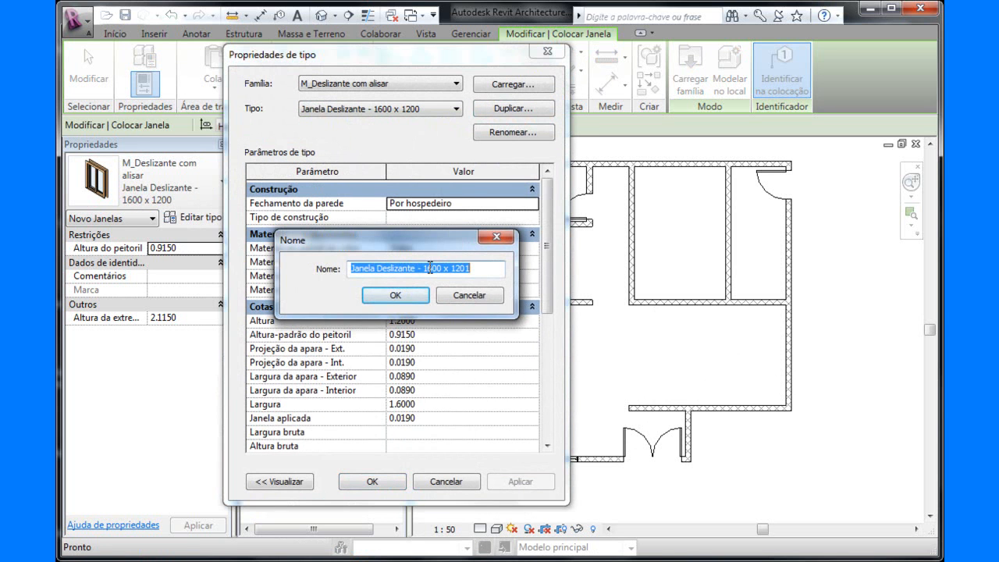
{"action": "left_click", "coordinate": [430, 269]}
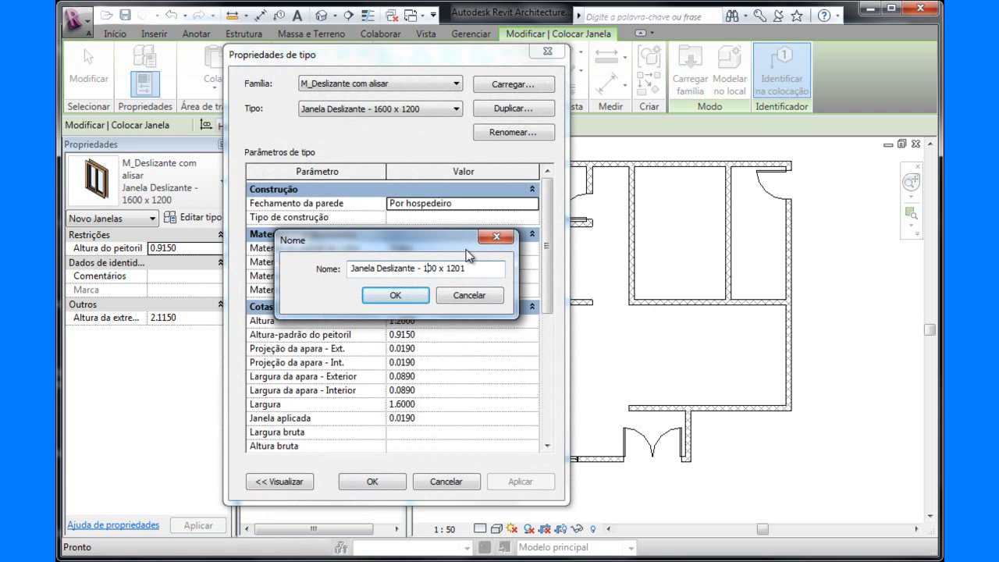
{"action": "left_click", "coordinate": [416, 295]}
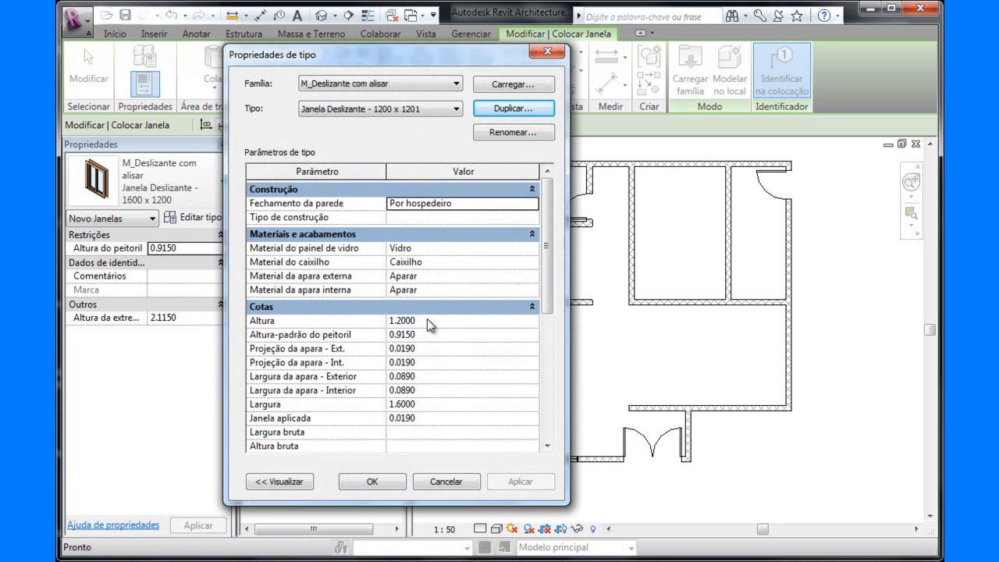
Set the new window type's width (Largura) to 1.2 and apply the type properties.
{"action": "left_click", "coordinate": [417, 404]}
{"action": "left_click_drag", "start_coordinate": [394, 405], "coordinate": [436, 405]}
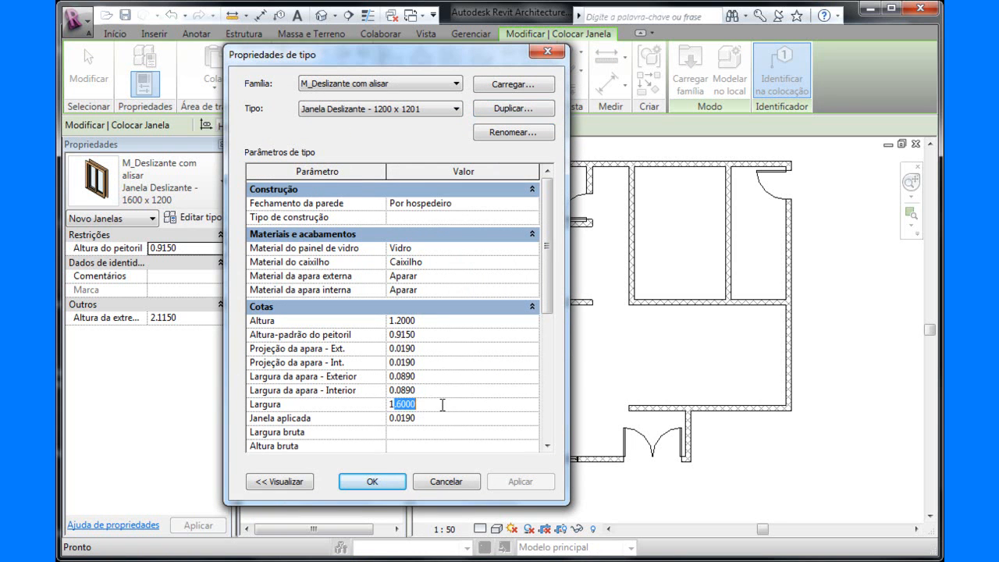
{"action": "type", "text": ".2"}
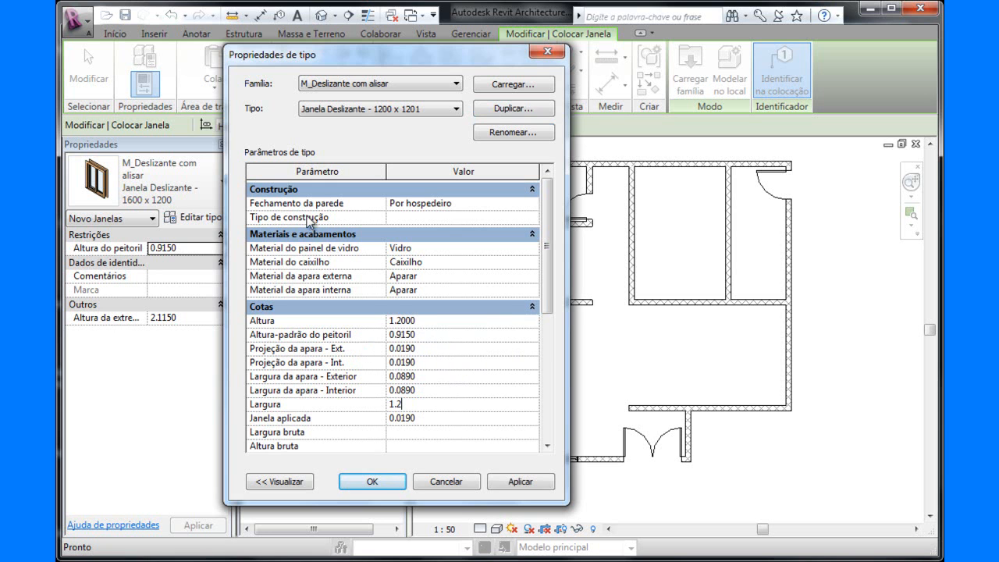
{"action": "left_click", "coordinate": [426, 334]}
{"action": "left_click", "coordinate": [521, 482]}
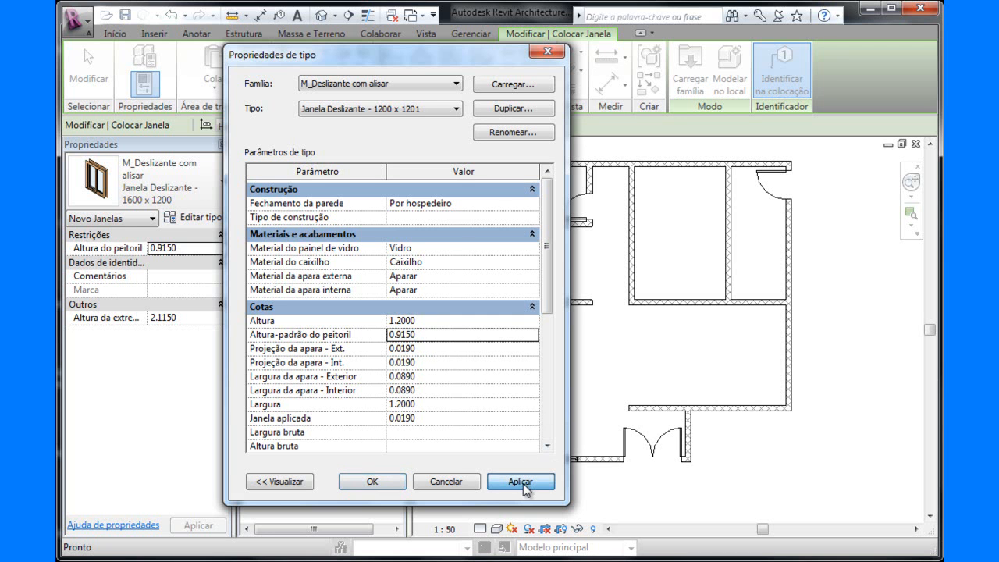
{"action": "left_click", "coordinate": [374, 481]}
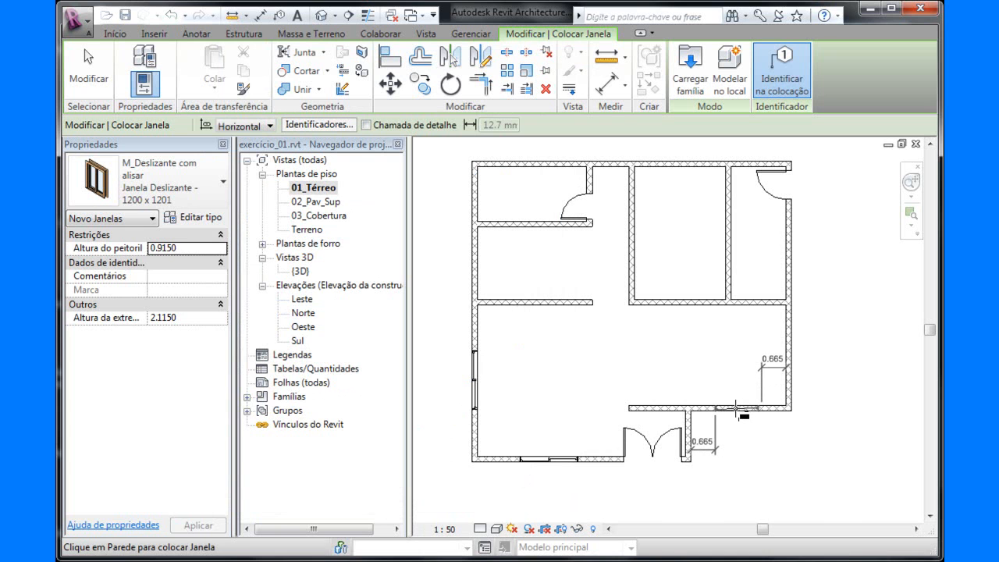
Place 1200 x 1201 sliding windows centred in the dining room's front and outer side walls, 0.665 and 0.74 from adjoining walls, and check them in 3D.
{"action": "left_click", "coordinate": [736, 408]}
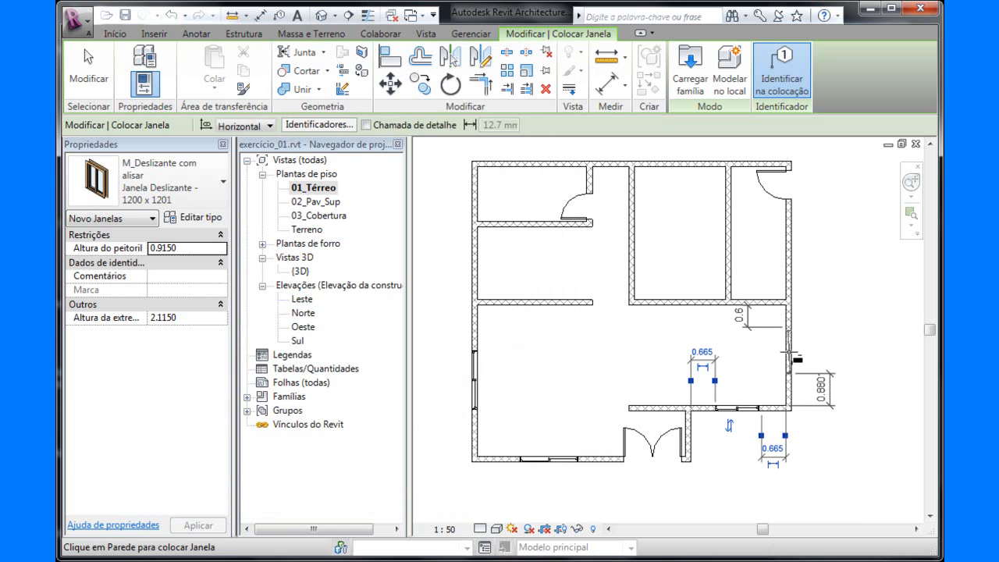
{"action": "left_click", "coordinate": [788, 358]}
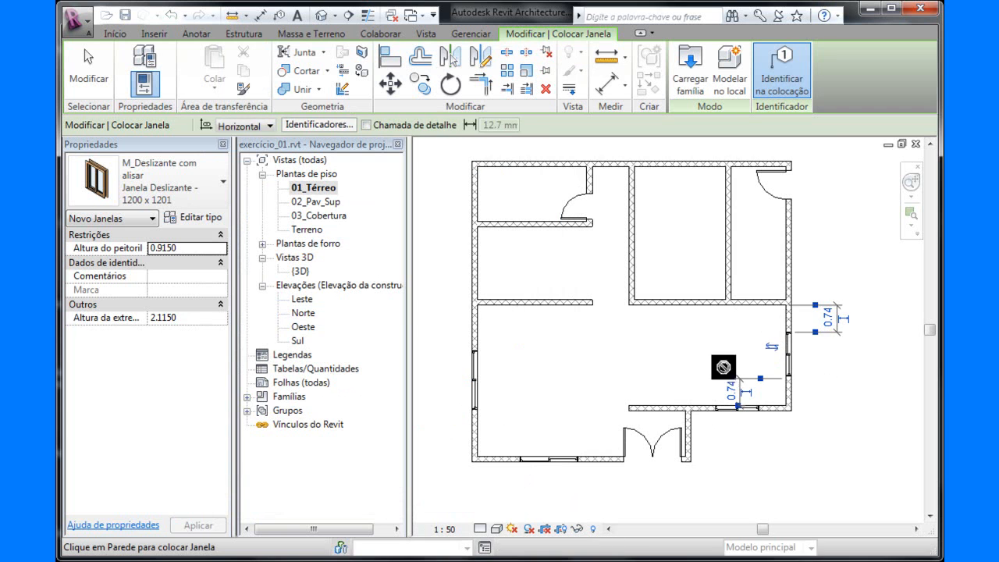
{"action": "left_click", "coordinate": [332, 16]}
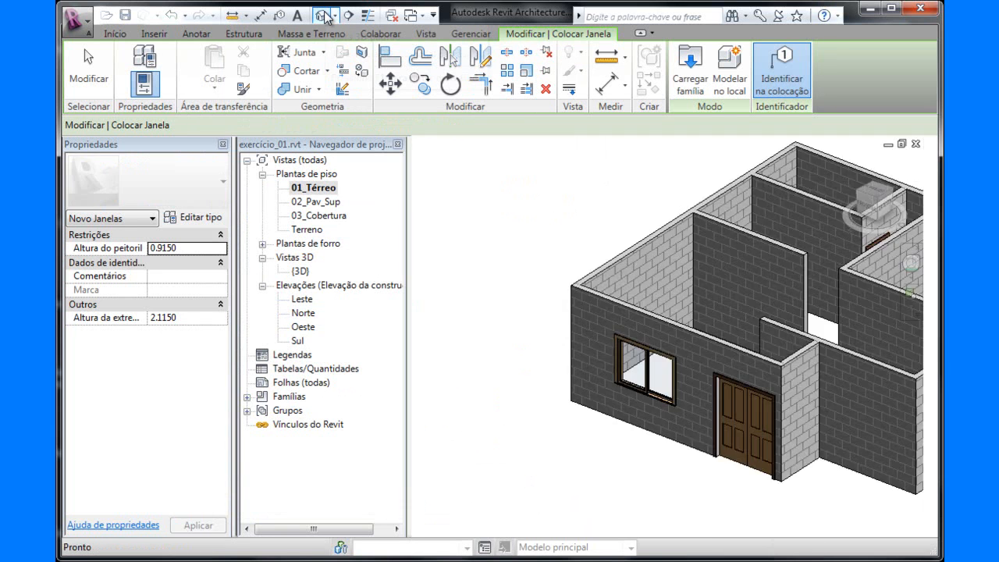
{"action": "key", "text": "Escape"}
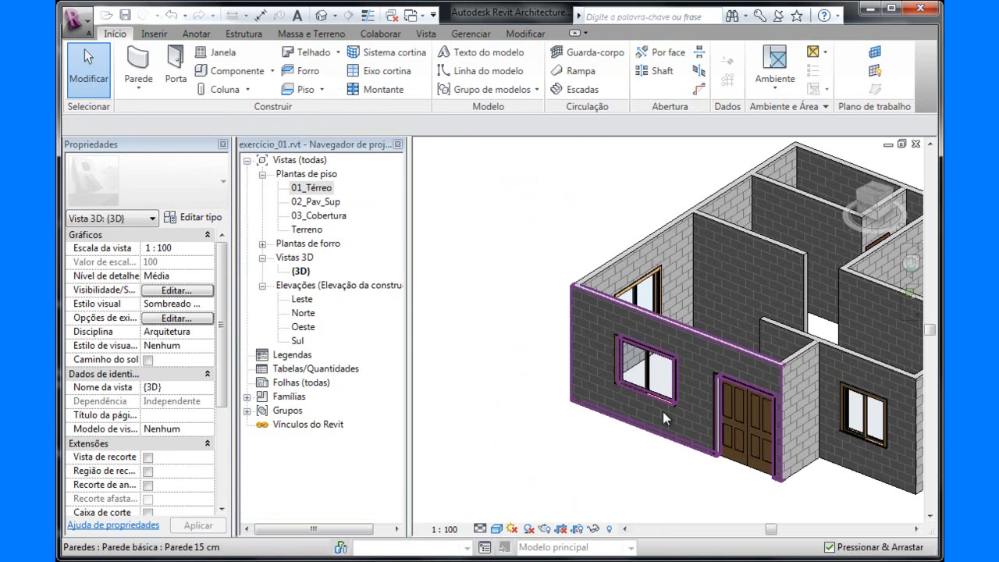
{"action": "scroll", "coordinate": [674, 413], "scroll_direction": "down", "scroll_amount": 1}
{"action": "middle_click_drag", "start_coordinate": [728, 388], "coordinate": [566, 329]}
{"action": "middle_click_drag", "start_coordinate": [640, 377], "coordinate": [647, 434], "text": "shift"}
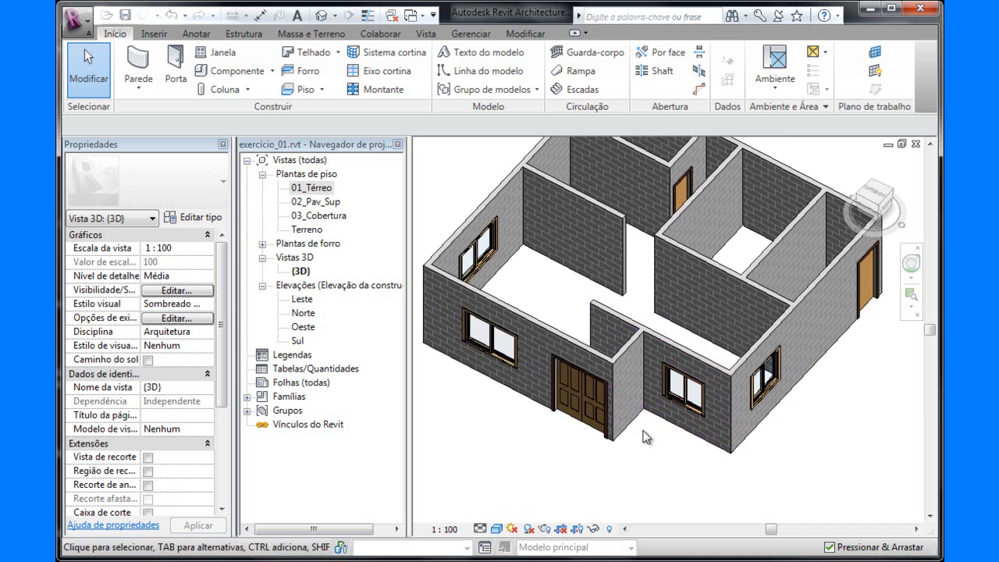
In the 01_Térreo plan, place an M_Fixado 0610 x 0610 mm window in the upper-left room's outer side wall, 0.445 from each adjoining wall.
{"action": "double_click", "coordinate": [297, 188]}
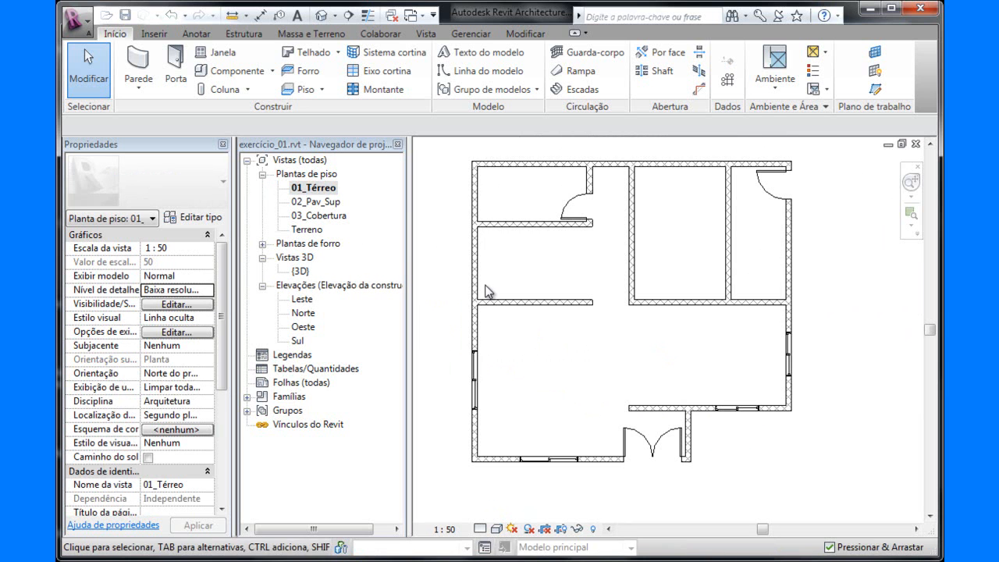
{"action": "middle_click_drag", "start_coordinate": [539, 279], "coordinate": [553, 298]}
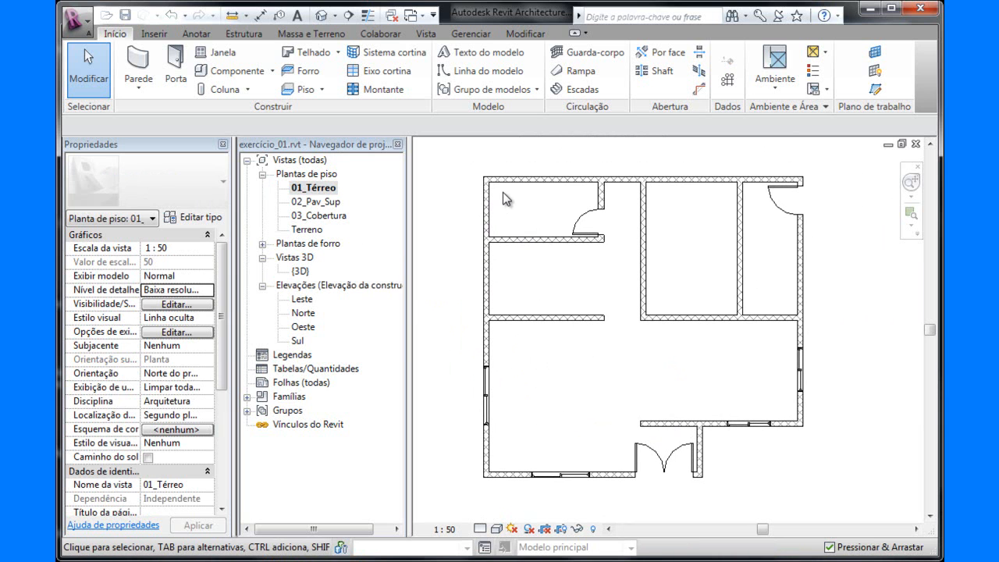
{"action": "scroll", "coordinate": [503, 192], "scroll_direction": "up", "scroll_amount": 3}
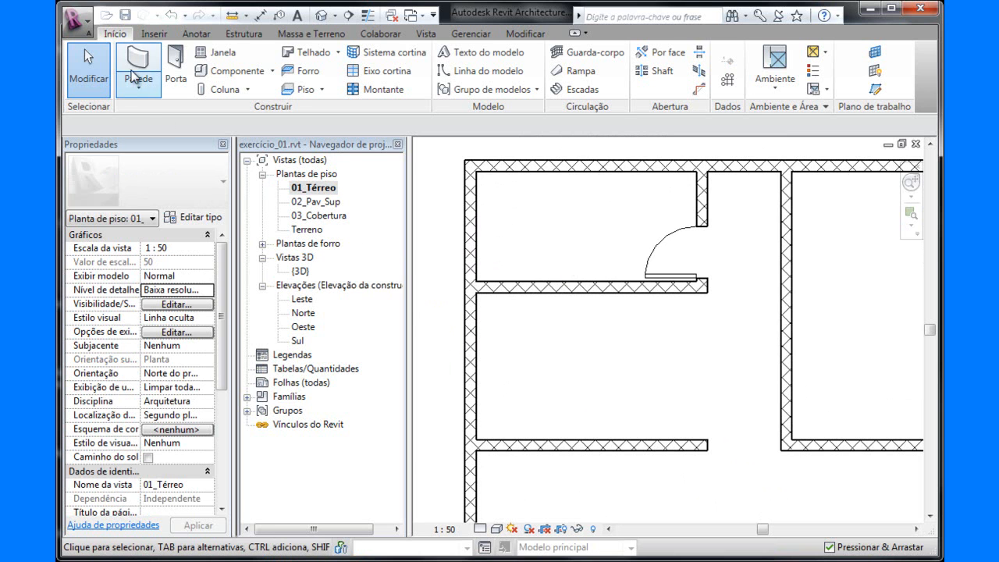
{"action": "left_click", "coordinate": [217, 52]}
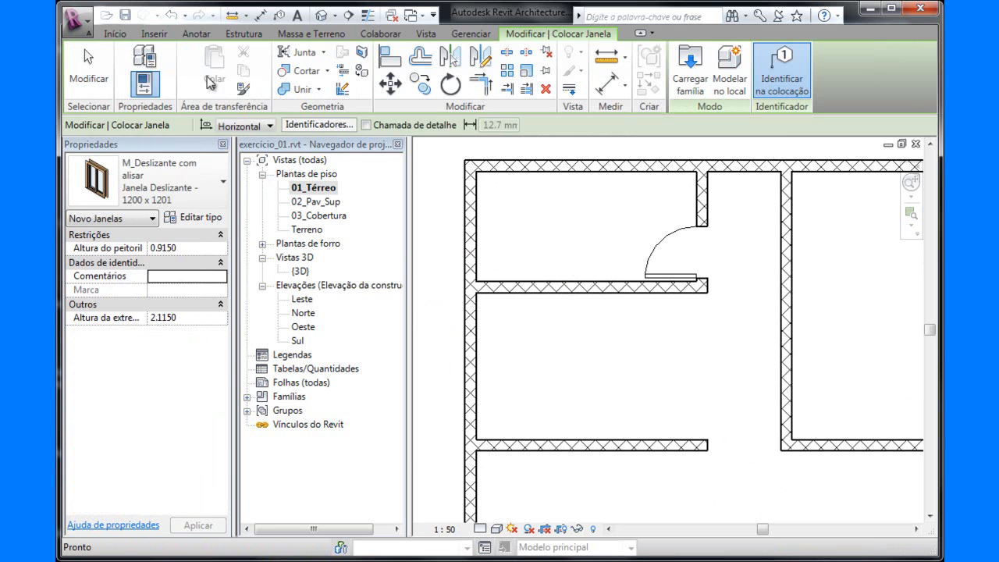
{"action": "left_click", "coordinate": [223, 181]}
{"action": "left_click_drag", "start_coordinate": [303, 297], "coordinate": [315, 369]}
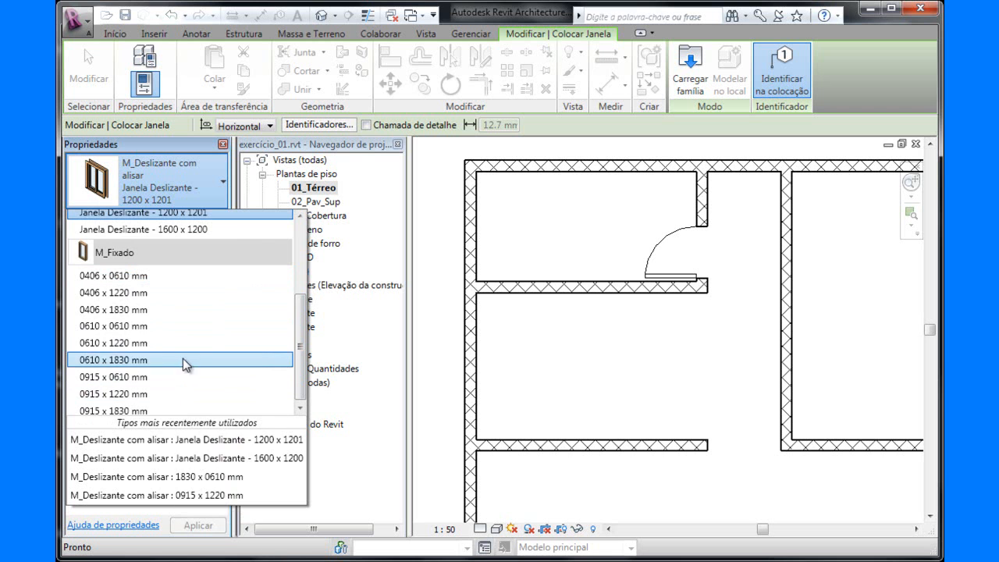
{"action": "left_click", "coordinate": [107, 326]}
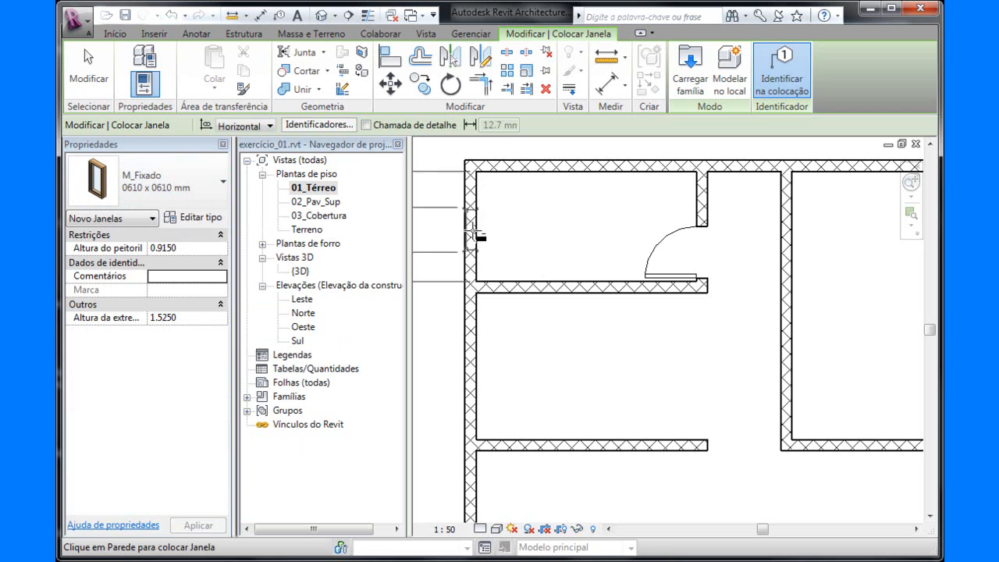
{"action": "middle_click_drag", "start_coordinate": [474, 239], "coordinate": [594, 248]}
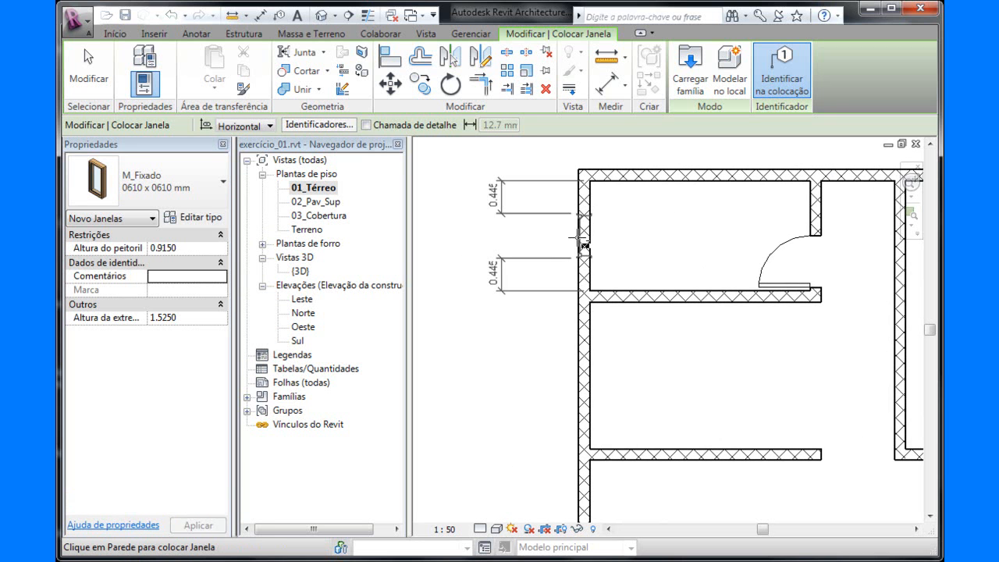
{"action": "left_click", "coordinate": [582, 244]}
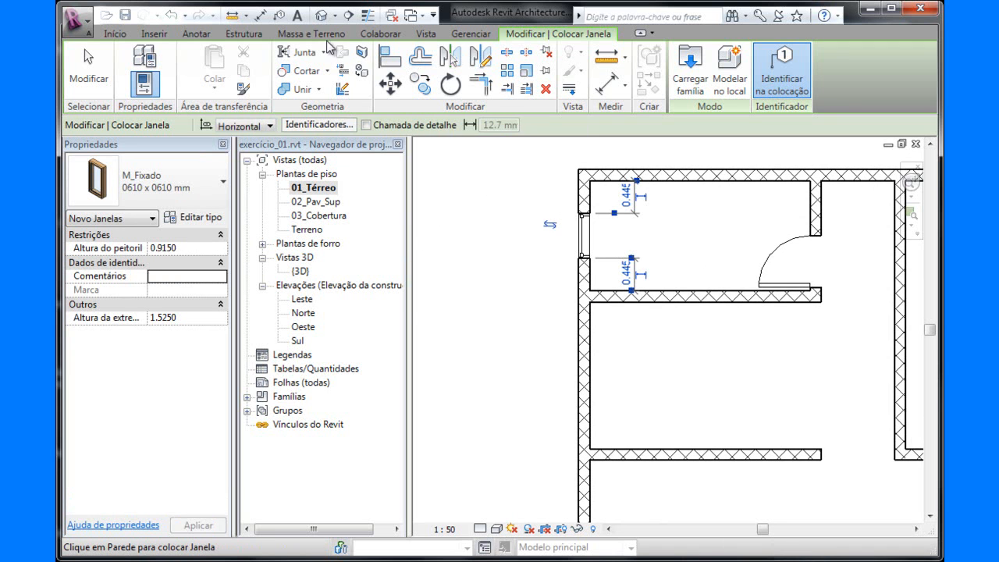
Examine the height of the small fixed window in the 3D view and end window placement.
{"action": "left_click", "coordinate": [323, 15]}
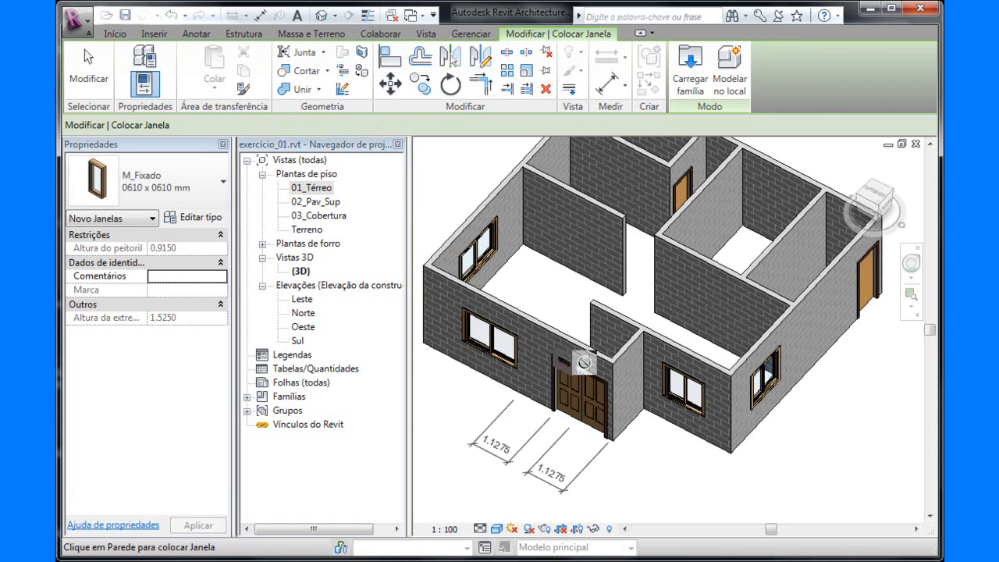
{"action": "middle_click_drag", "start_coordinate": [495, 281], "coordinate": [594, 289], "text": "shift"}
{"action": "scroll", "coordinate": [463, 341], "scroll_direction": "up", "scroll_amount": 4}
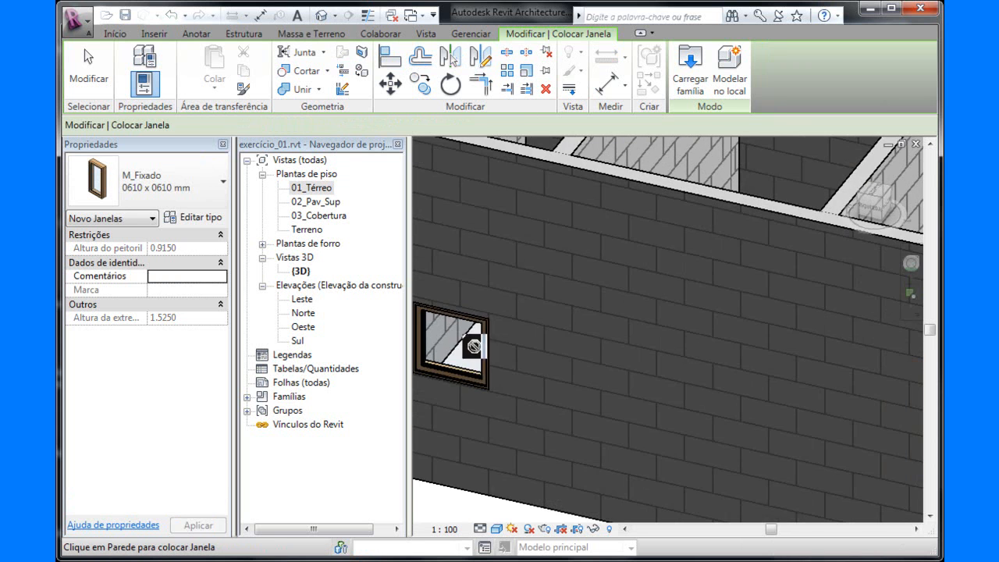
{"action": "scroll", "coordinate": [463, 342], "scroll_direction": "down", "scroll_amount": 4}
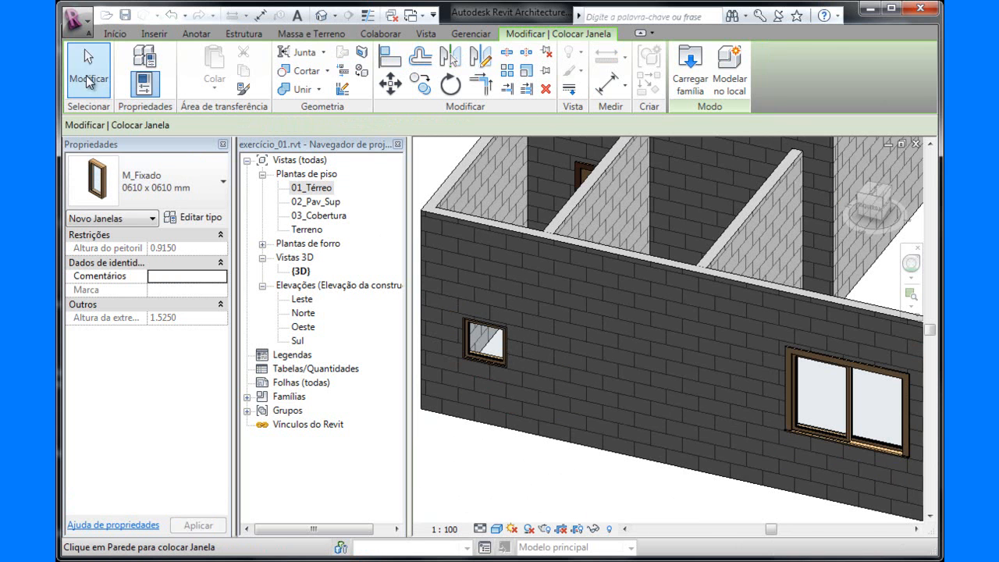
{"action": "left_click", "coordinate": [85, 80]}
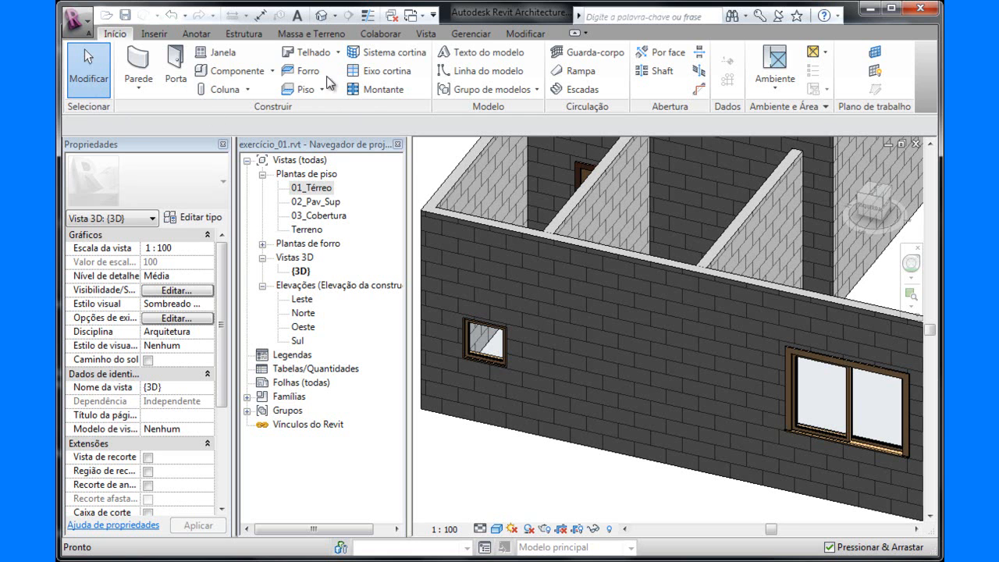
Align the top edge of the small fixed window's frame with the top edge of the 1600 x 1200 sliding window in the same wall.
{"action": "left_click", "coordinate": [520, 34]}
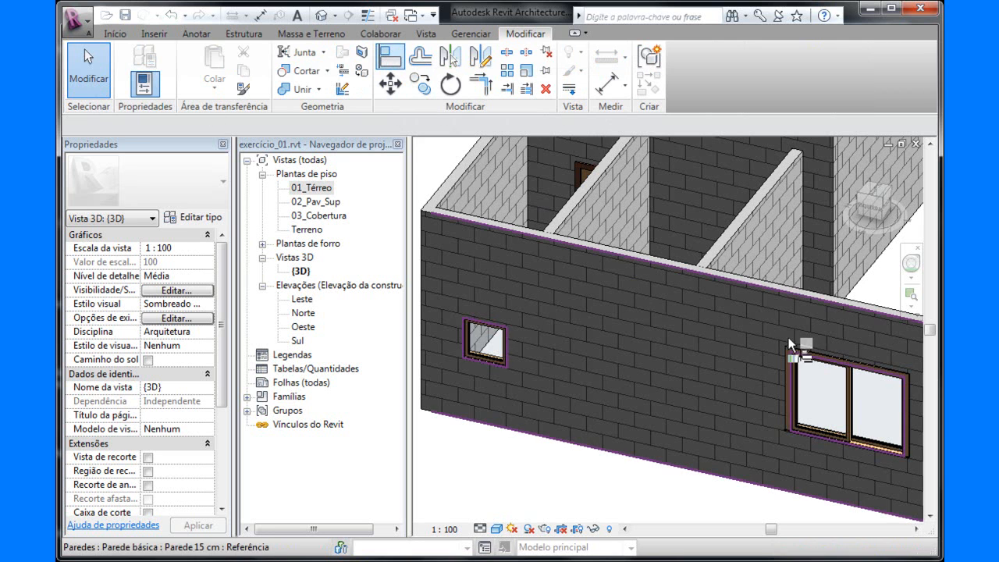
{"action": "key", "text": "a"}
{"action": "key", "text": "l"}
{"action": "scroll", "coordinate": [812, 351], "scroll_direction": "up", "scroll_amount": 5}
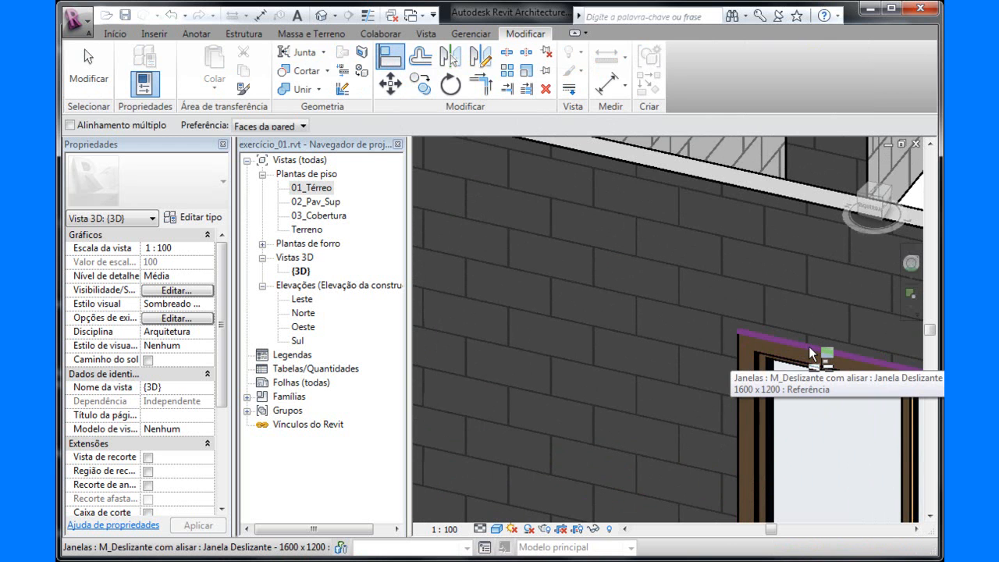
{"action": "scroll", "coordinate": [812, 353], "scroll_direction": "down", "scroll_amount": 3}
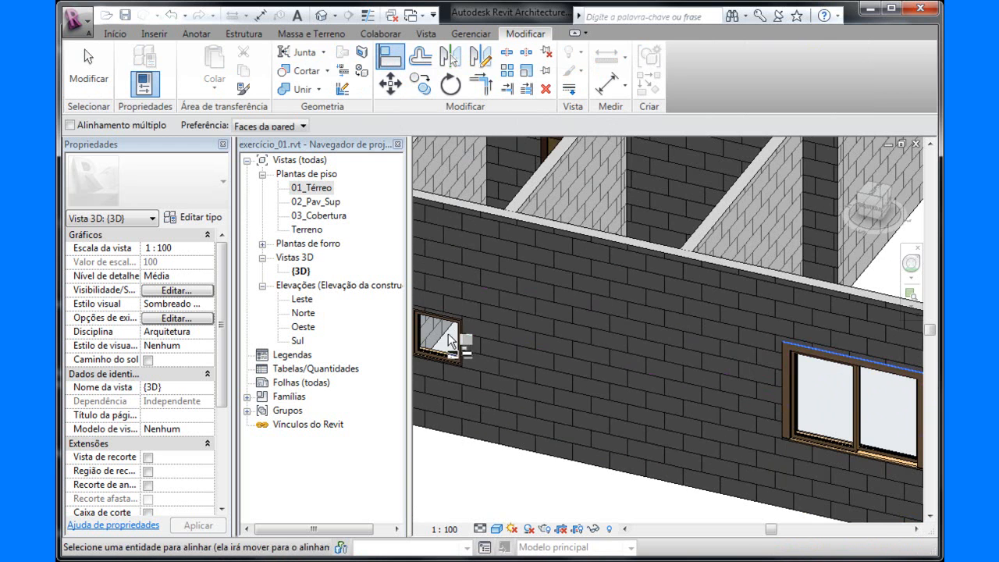
{"action": "scroll", "coordinate": [451, 317], "scroll_direction": "up", "scroll_amount": 3}
{"action": "scroll", "coordinate": [459, 303], "scroll_direction": "up", "scroll_amount": 2}
{"action": "left_click", "coordinate": [467, 326]}
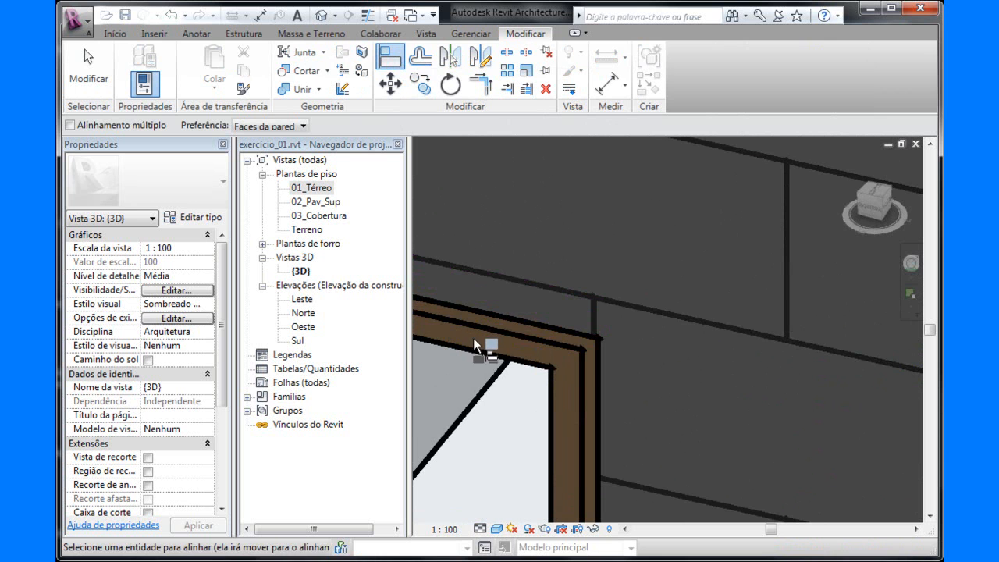
Lock the top-edge alignment between the fixed and sliding windows, end the Align command and check the wall.
{"action": "scroll", "coordinate": [498, 332], "scroll_direction": "down", "scroll_amount": 2}
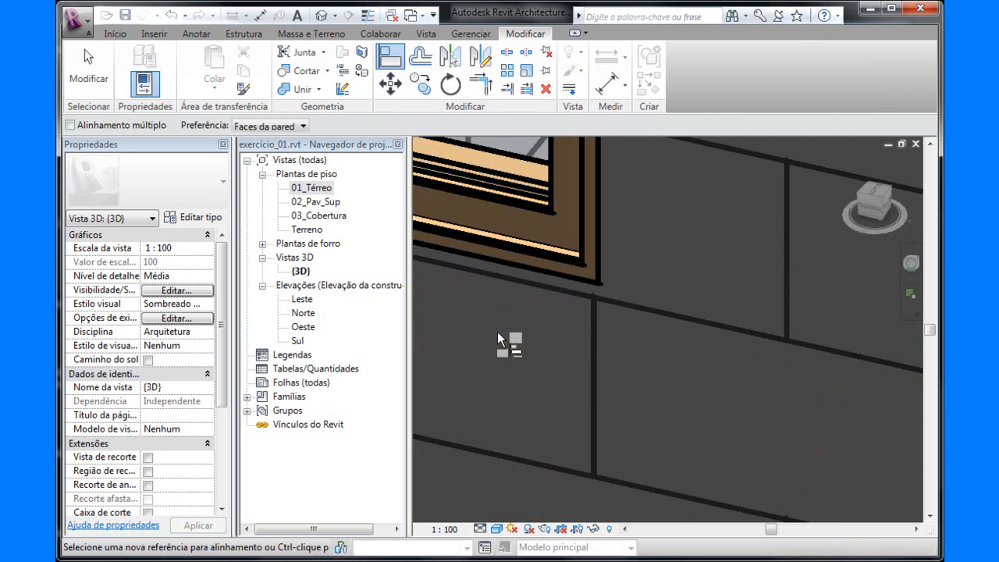
{"action": "scroll", "coordinate": [693, 303], "scroll_direction": "down", "scroll_amount": 3}
{"action": "scroll", "coordinate": [618, 372], "scroll_direction": "down", "scroll_amount": 2}
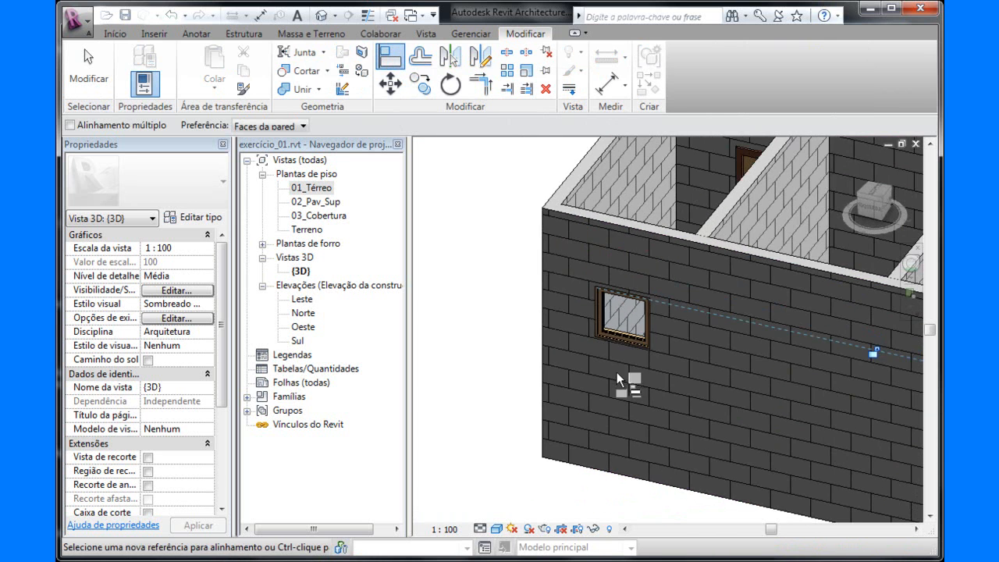
{"action": "middle_click_drag", "start_coordinate": [686, 368], "coordinate": [512, 342]}
{"action": "left_click", "coordinate": [693, 320]}
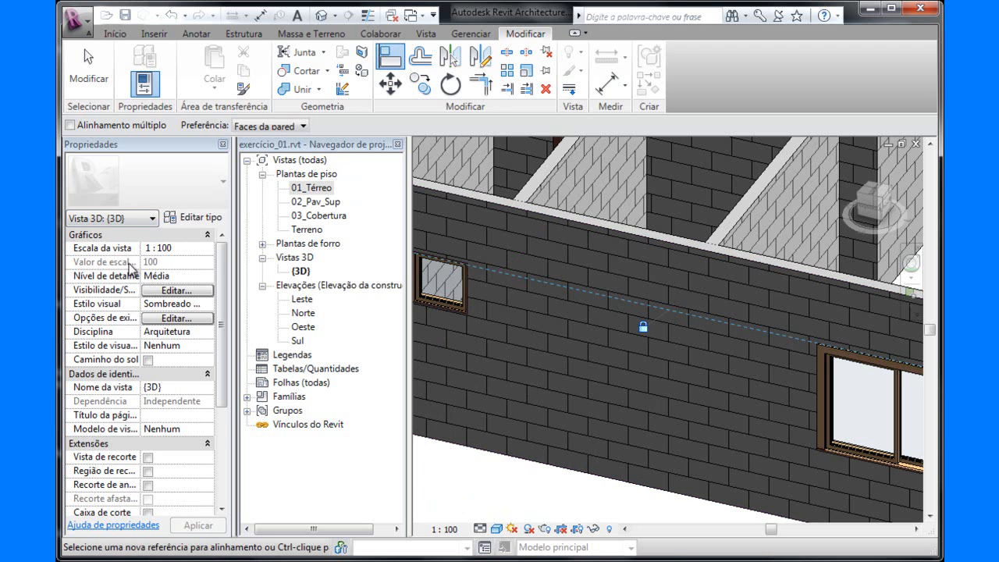
{"action": "left_click", "coordinate": [80, 74]}
{"action": "scroll", "coordinate": [589, 355], "scroll_direction": "down", "scroll_amount": 4}
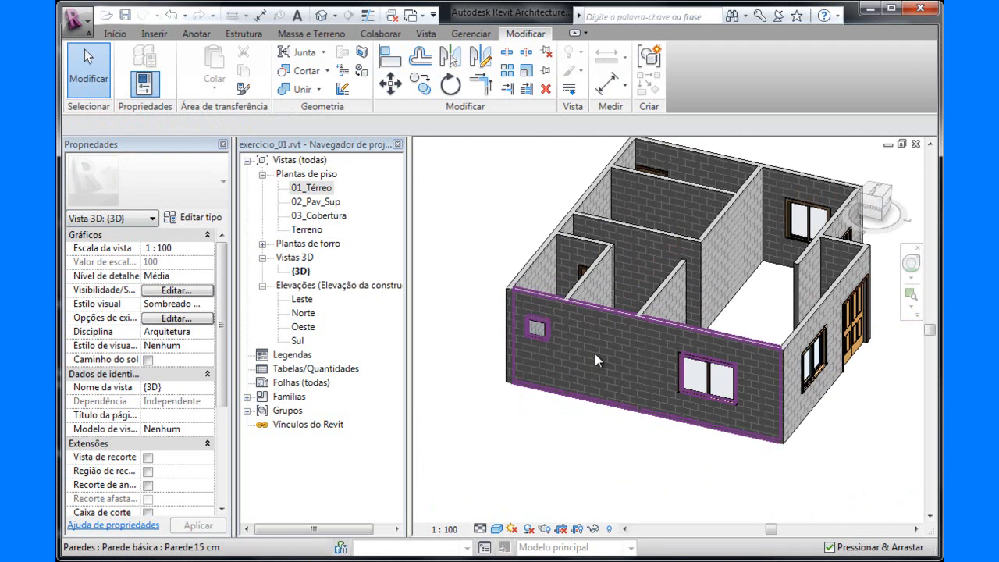
{"action": "scroll", "coordinate": [594, 353], "scroll_direction": "up", "scroll_amount": 3}
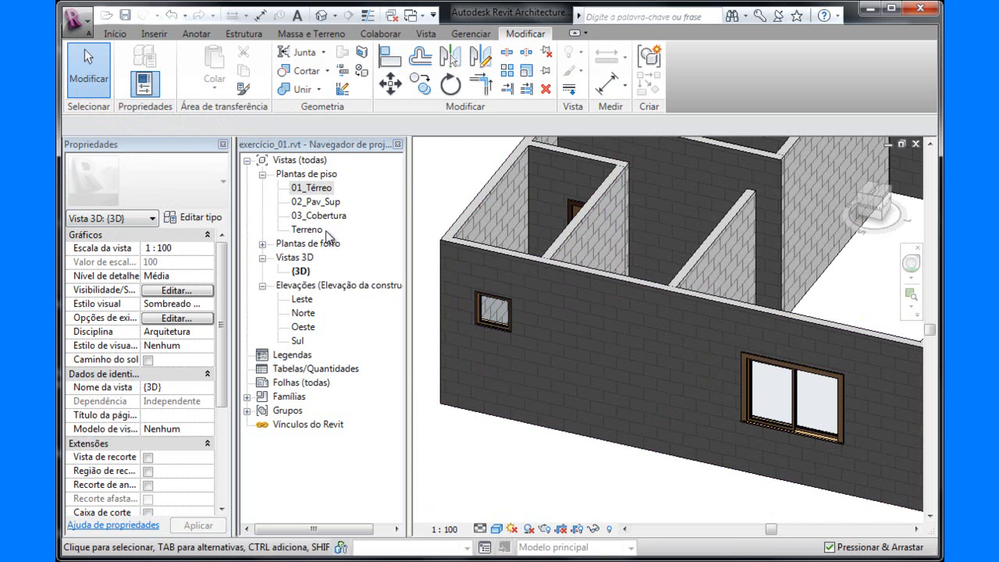
Reopen the 01_Térreo floor plan with the whole ground floor in view.
{"action": "double_click", "coordinate": [308, 190]}
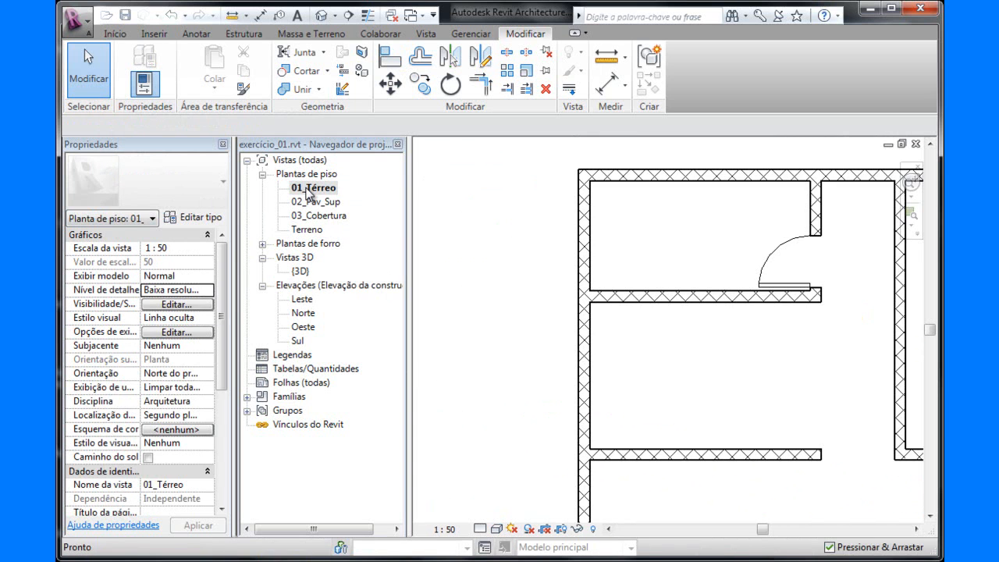
{"action": "scroll", "coordinate": [654, 250], "scroll_direction": "down", "scroll_amount": 4}
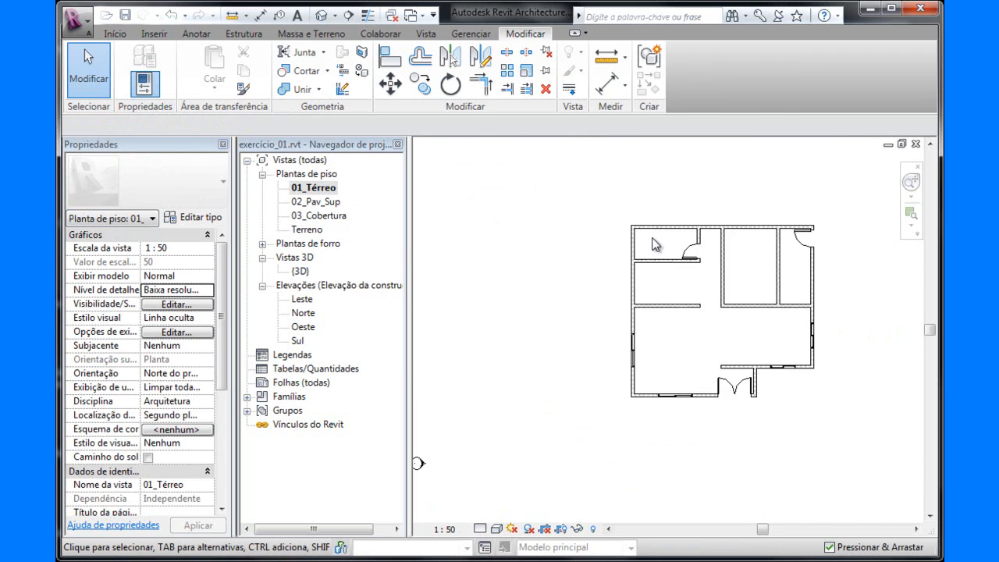
Examine the walls of the small room with the interior door in the 01_Térreo plan, looking for the small fixed window.
{"action": "scroll", "coordinate": [656, 248], "scroll_direction": "up", "scroll_amount": 3}
{"action": "scroll", "coordinate": [620, 267], "scroll_direction": "up", "scroll_amount": 3}
{"action": "scroll", "coordinate": [664, 267], "scroll_direction": "down", "scroll_amount": 2}
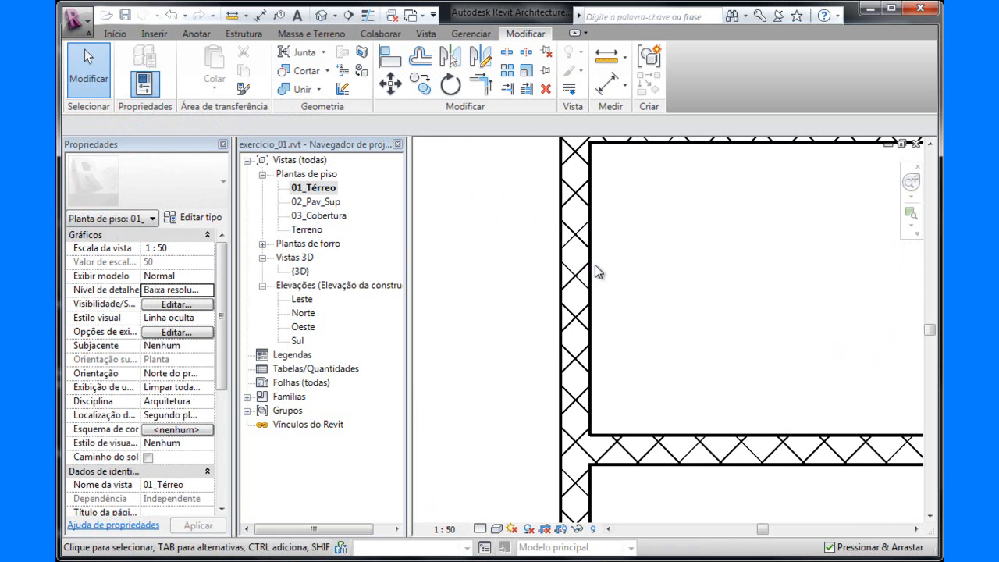
{"action": "scroll", "coordinate": [625, 276], "scroll_direction": "down", "scroll_amount": 1}
{"action": "scroll", "coordinate": [624, 273], "scroll_direction": "down", "scroll_amount": 5}
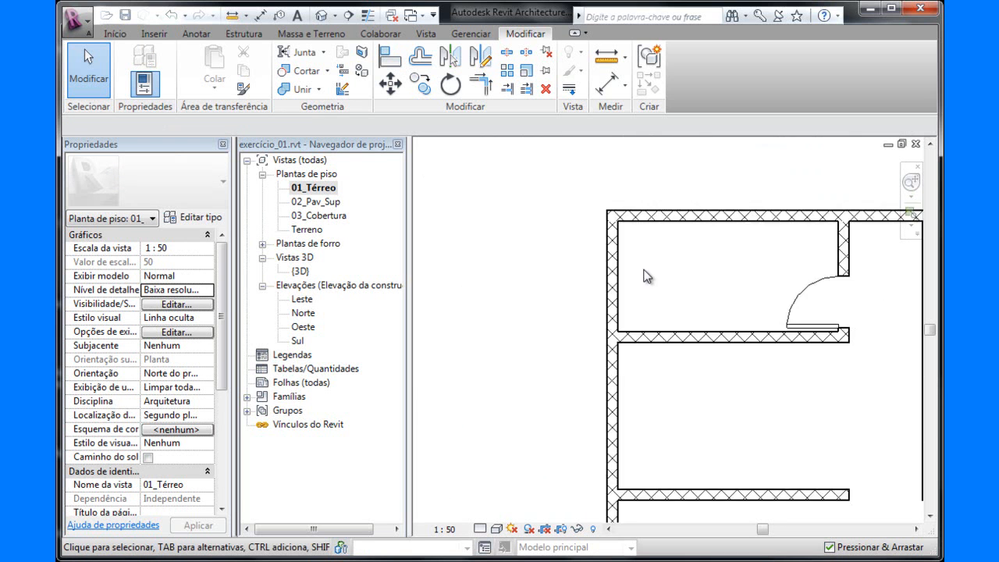
{"action": "middle_click_drag", "start_coordinate": [609, 278], "coordinate": [508, 235]}
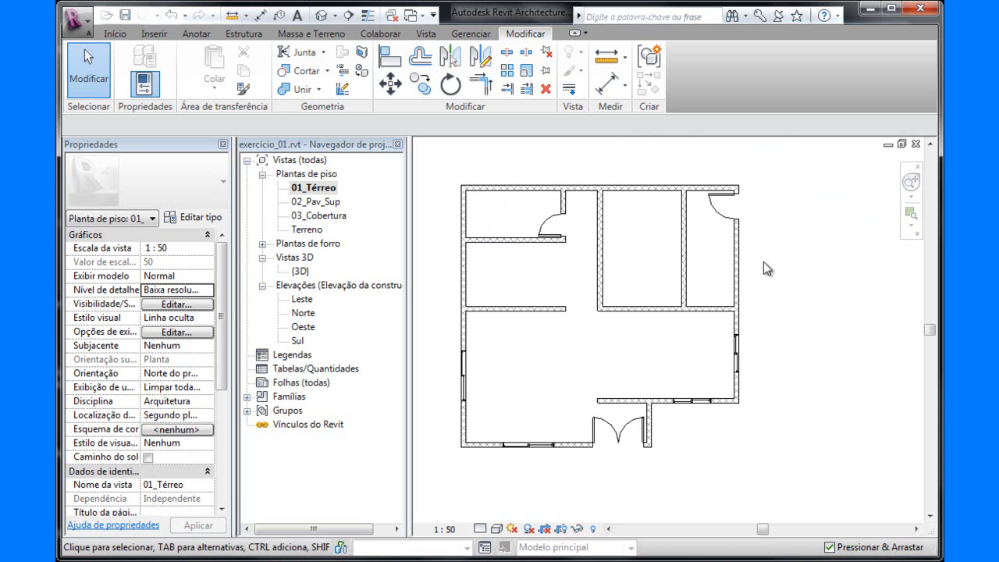
{"action": "middle_click_drag", "start_coordinate": [777, 310], "coordinate": [801, 318]}
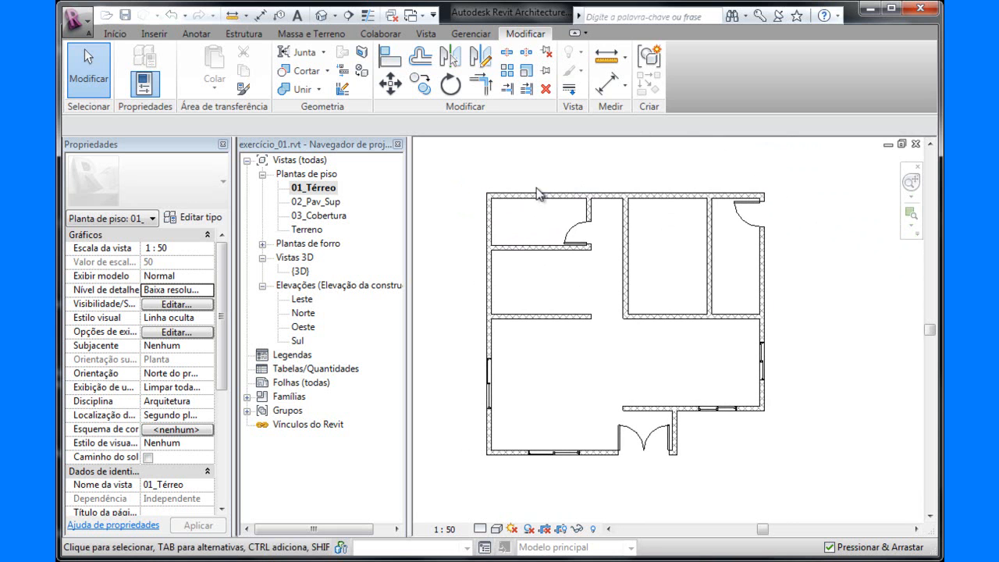
{"action": "left_click", "coordinate": [527, 250]}
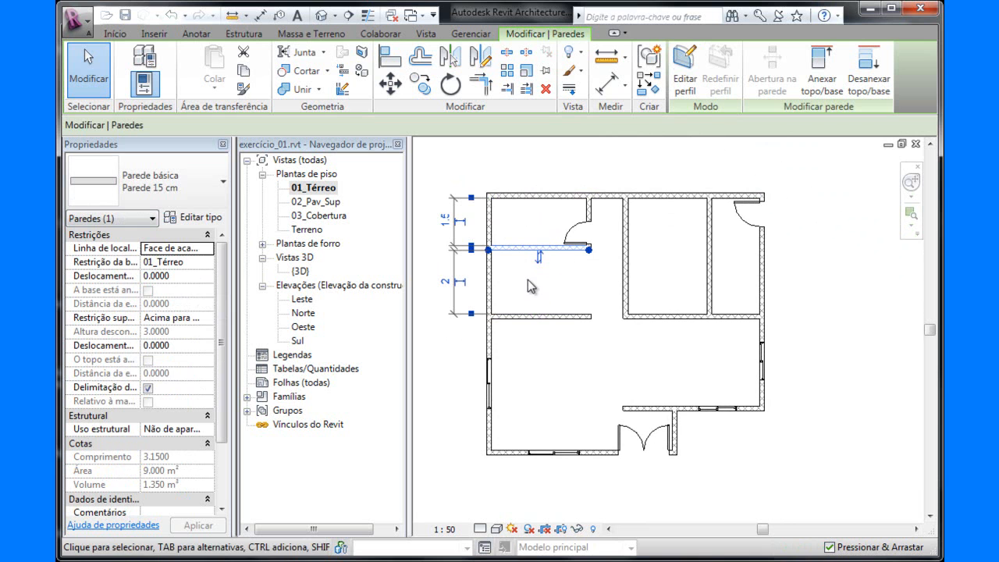
{"action": "key", "text": "Escape"}
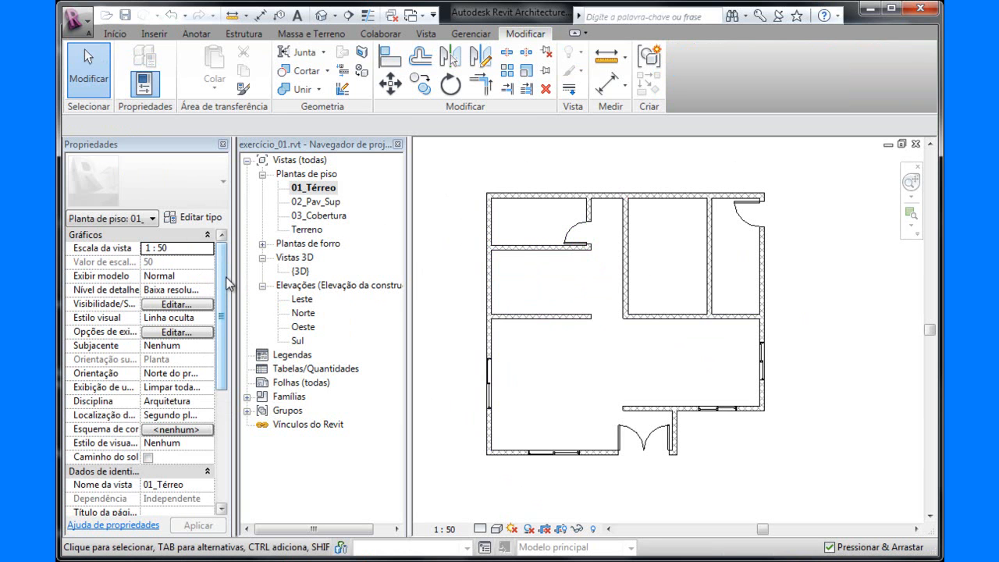
Check the window and door tag categories in the 01_Térreo plan's visibility/graphics overrides, closing without changes.
{"action": "left_click", "coordinate": [181, 305]}
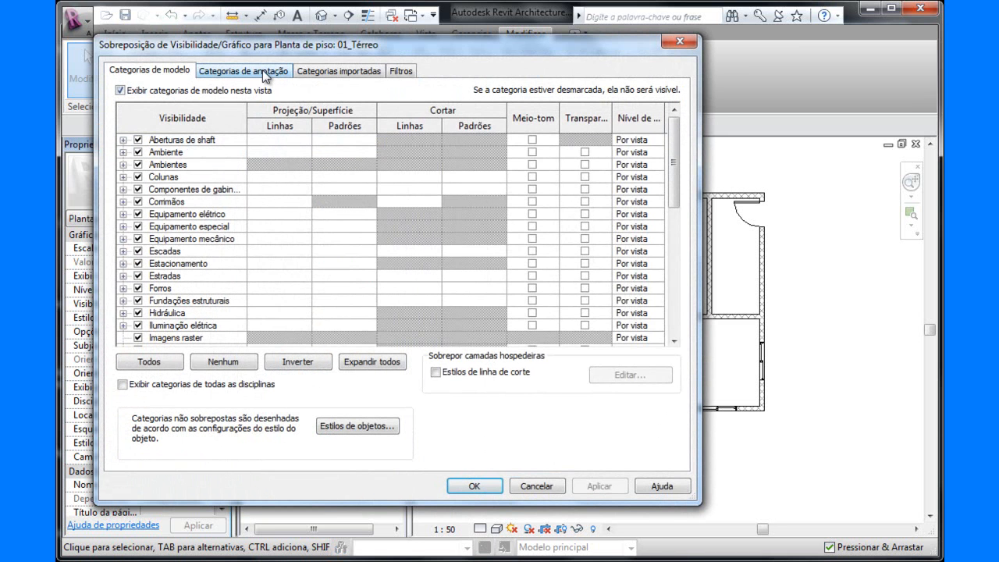
{"action": "left_click", "coordinate": [262, 71]}
{"action": "left_click_drag", "start_coordinate": [676, 148], "coordinate": [676, 235]}
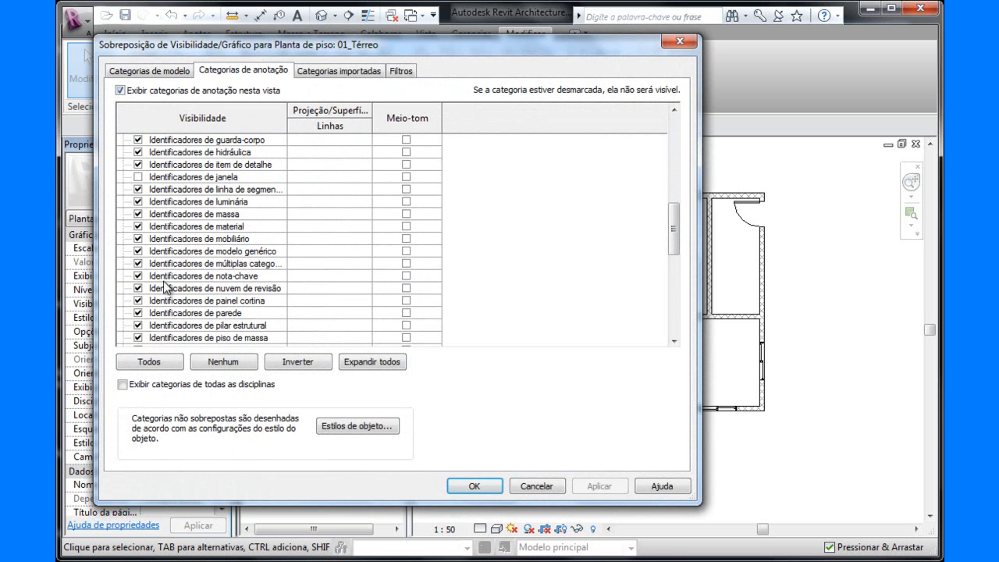
{"action": "scroll", "coordinate": [677, 238], "scroll_direction": "down", "scroll_amount": 3}
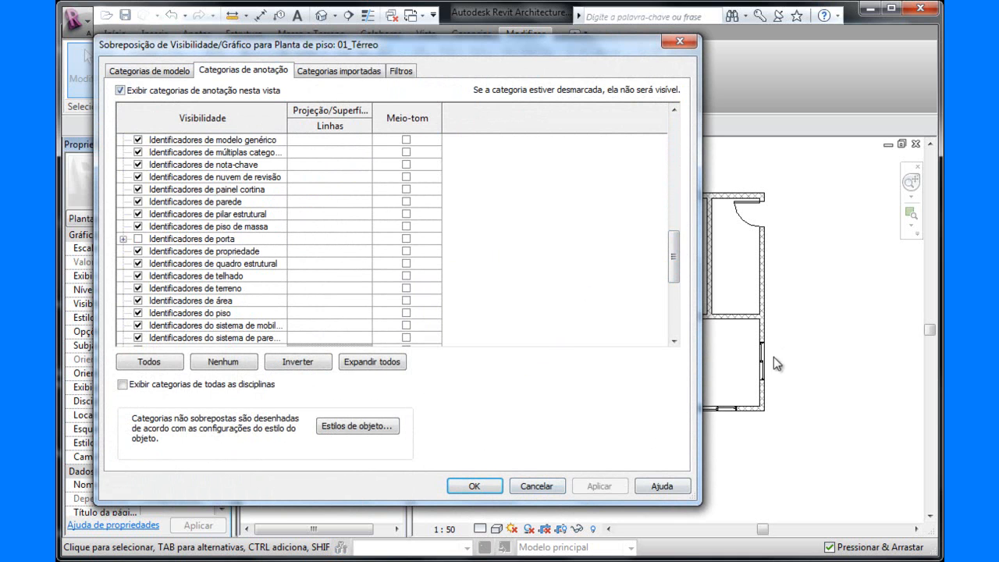
{"action": "left_click", "coordinate": [538, 485]}
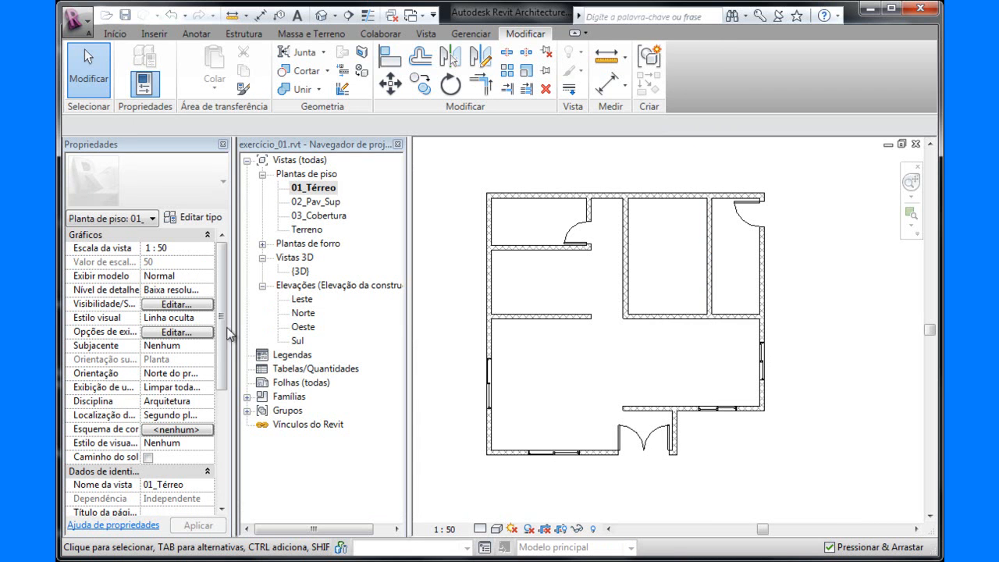
Open the view range settings of the 01_Térreo floor plan.
{"action": "scroll", "coordinate": [223, 349], "scroll_direction": "down", "scroll_amount": 1}
{"action": "left_click_drag", "start_coordinate": [223, 349], "coordinate": [219, 438]}
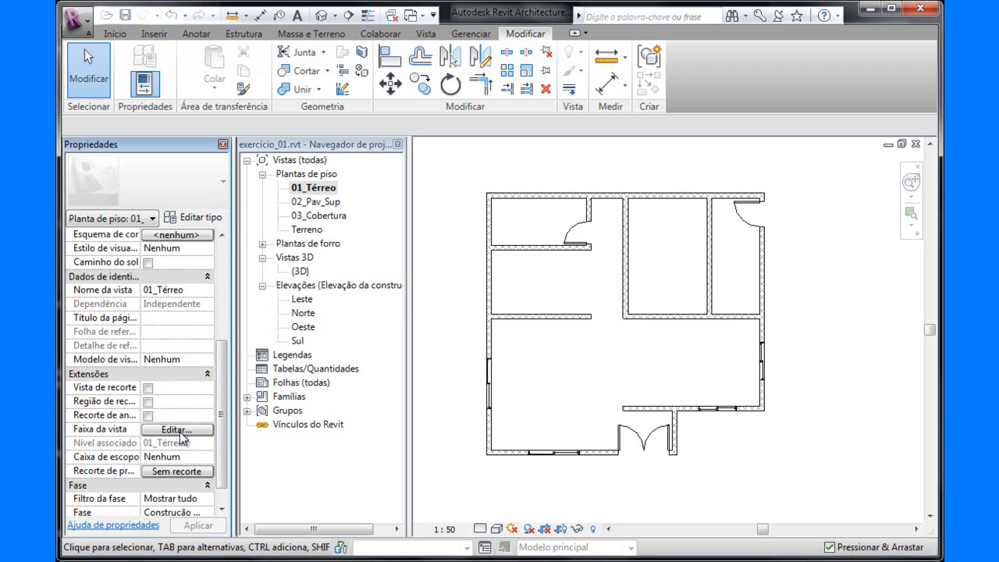
{"action": "left_click", "coordinate": [184, 431]}
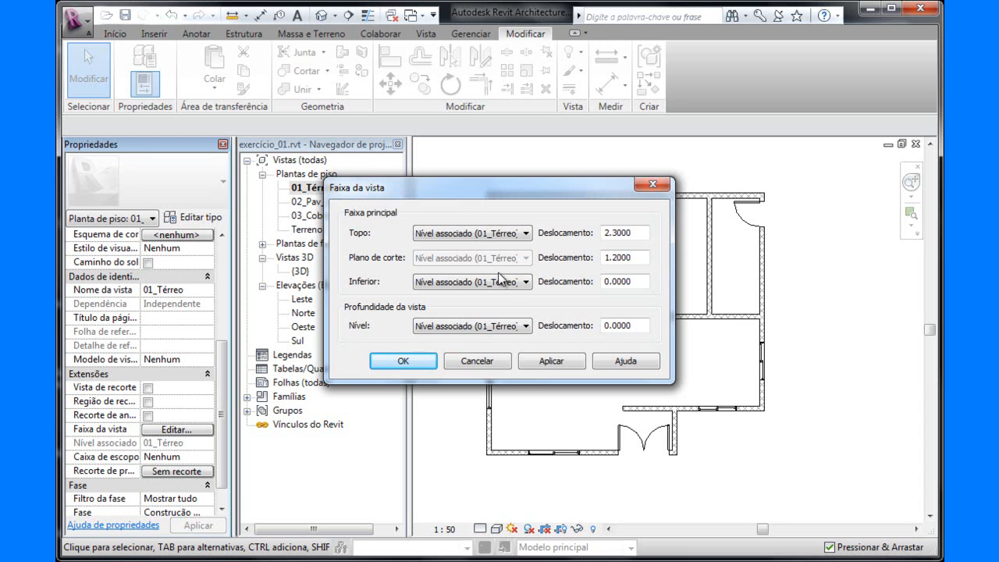
Try a cut plane offset of 1.50 in the view range, applying it and uncovering the plan to compare.
{"action": "left_click", "coordinate": [609, 257]}
{"action": "left_click_drag", "start_coordinate": [613, 260], "coordinate": [654, 267]}
{"action": "type", "text": "50"}
{"action": "left_click", "coordinate": [570, 361]}
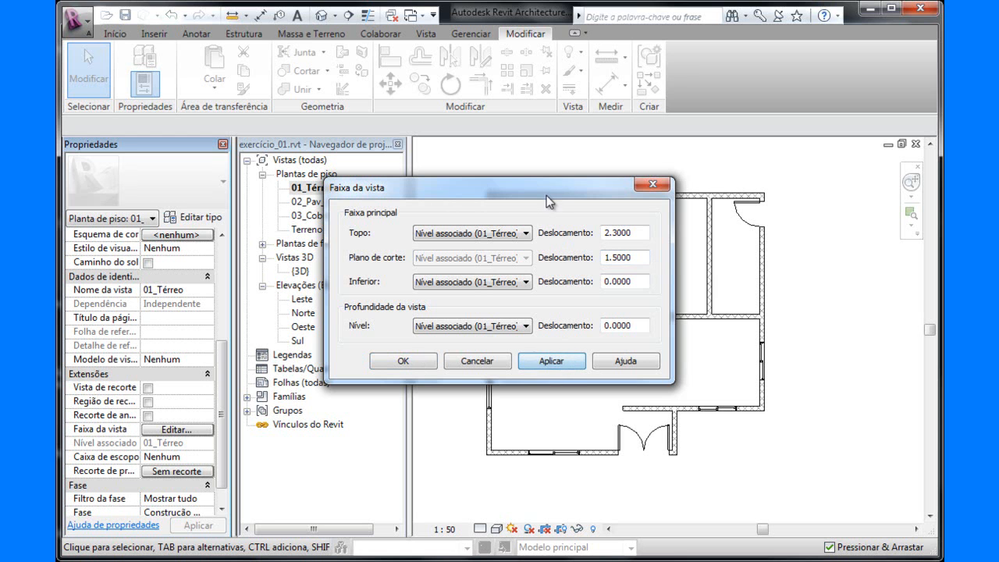
{"action": "left_click_drag", "start_coordinate": [543, 191], "coordinate": [614, 289]}
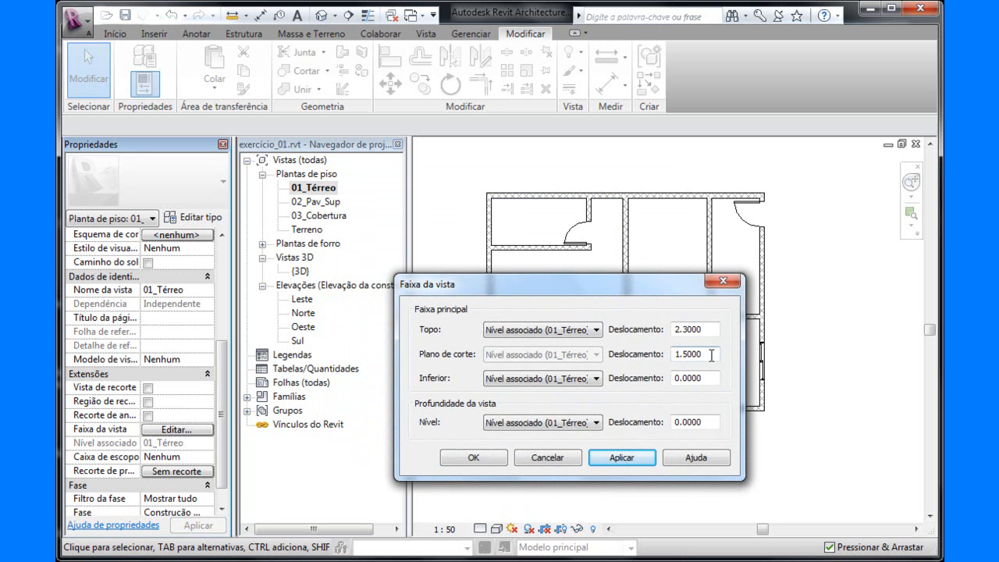
{"action": "left_click", "coordinate": [620, 456]}
Set the cut plane offset of the 01_Térreo view range to 1.60, apply it and accept the settings.
{"action": "left_click_drag", "start_coordinate": [684, 355], "coordinate": [734, 361]}
{"action": "type", "text": "60"}
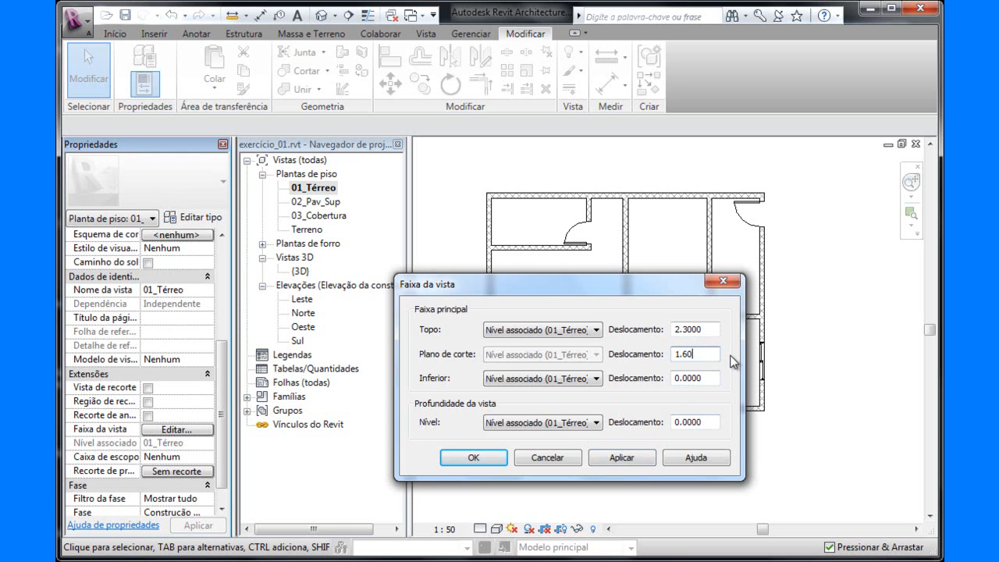
{"action": "left_click", "coordinate": [624, 456]}
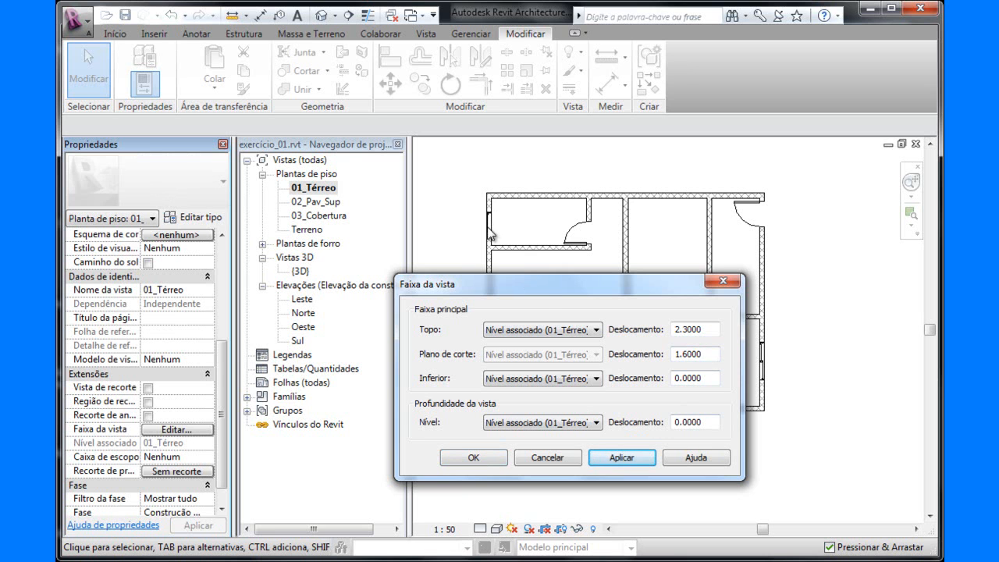
{"action": "left_click", "coordinate": [475, 453]}
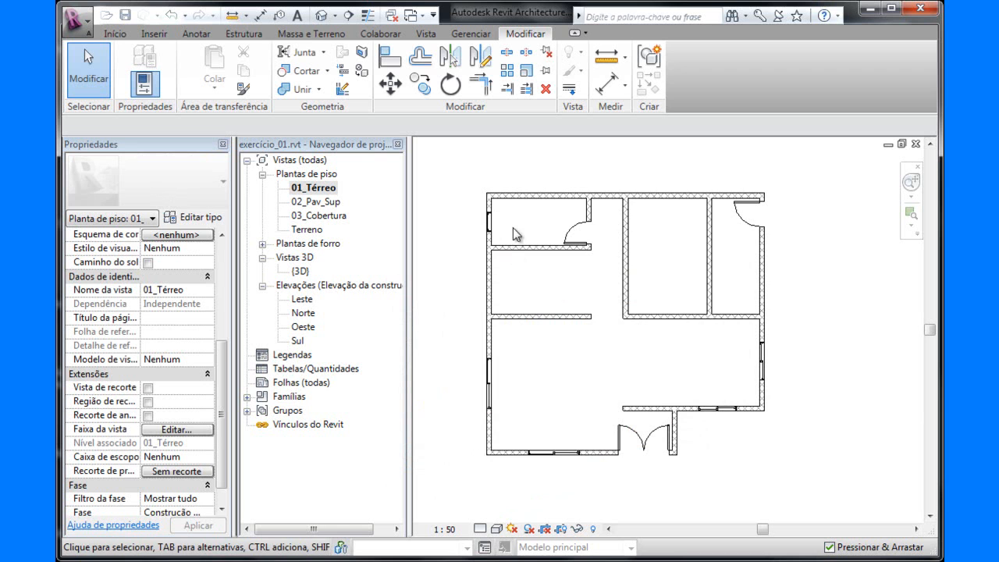
Examine the small fixed window in plan up close and against the whole ground floor.
{"action": "scroll", "coordinate": [508, 230], "scroll_direction": "up", "scroll_amount": 6}
{"action": "scroll", "coordinate": [549, 273], "scroll_direction": "down", "scroll_amount": 2}
{"action": "middle_click_drag", "start_coordinate": [526, 273], "coordinate": [612, 253]}
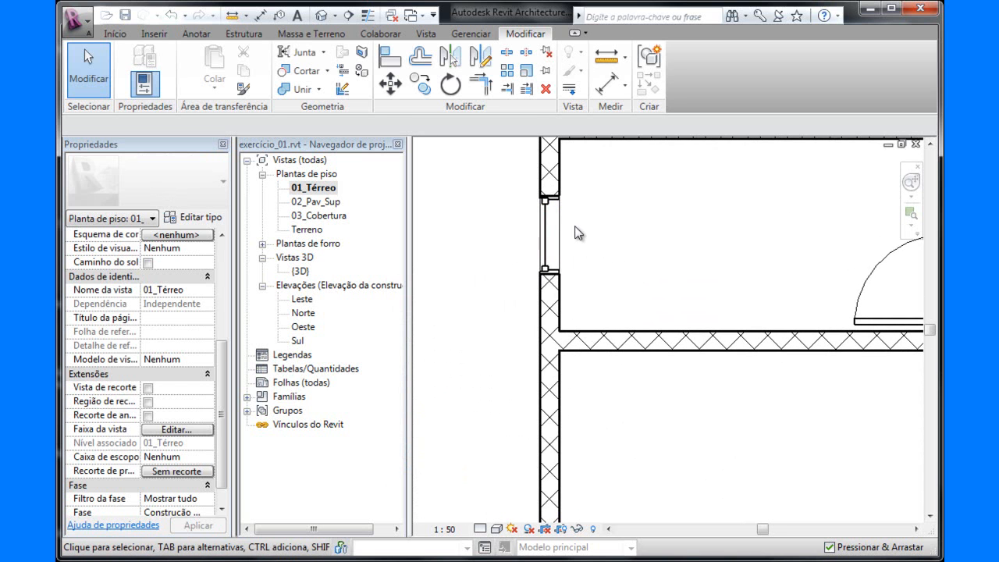
{"action": "scroll", "coordinate": [596, 250], "scroll_direction": "down", "scroll_amount": 3}
{"action": "scroll", "coordinate": [604, 240], "scroll_direction": "up", "scroll_amount": 3}
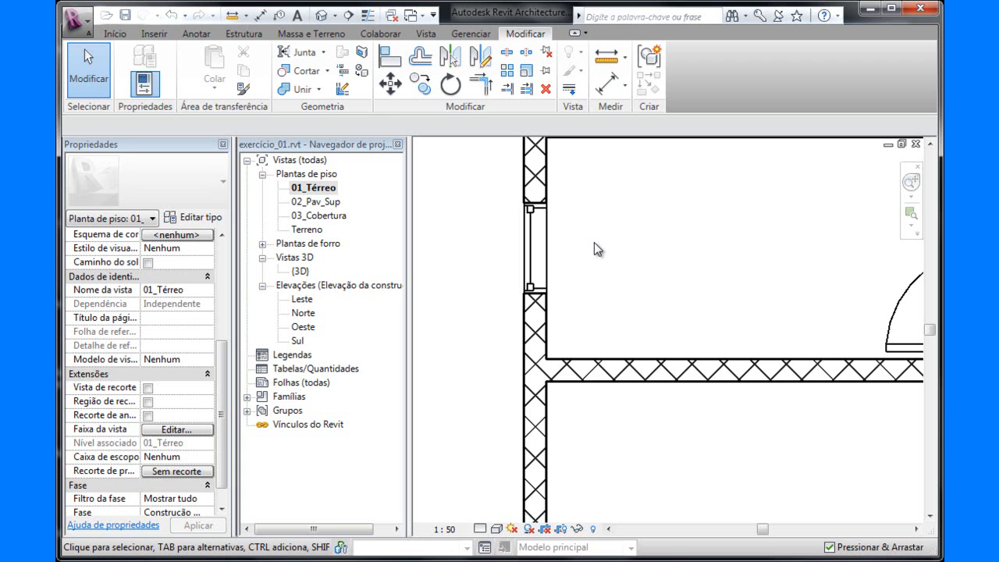
{"action": "scroll", "coordinate": [596, 238], "scroll_direction": "down", "scroll_amount": 2}
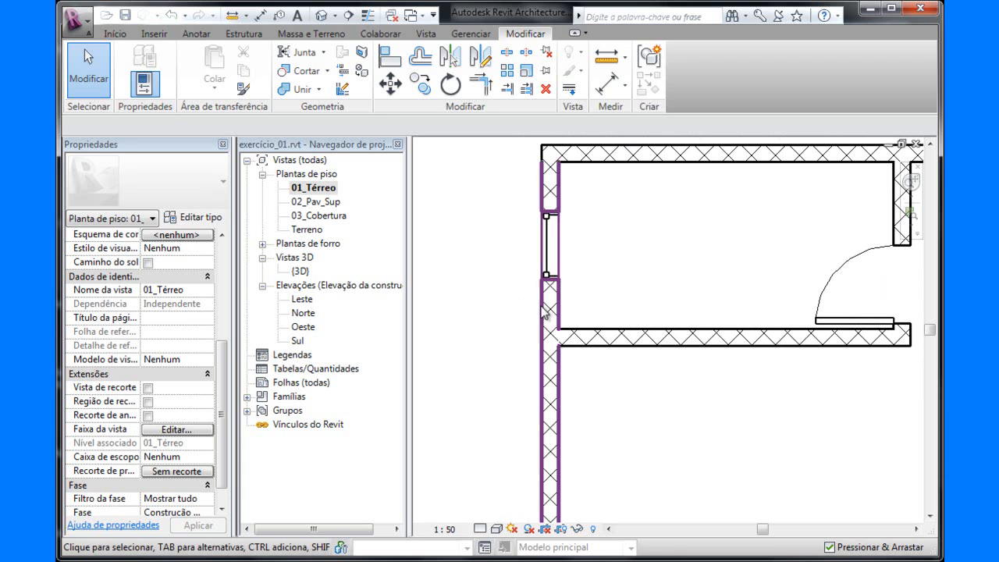
{"action": "scroll", "coordinate": [574, 250], "scroll_direction": "up", "scroll_amount": 2}
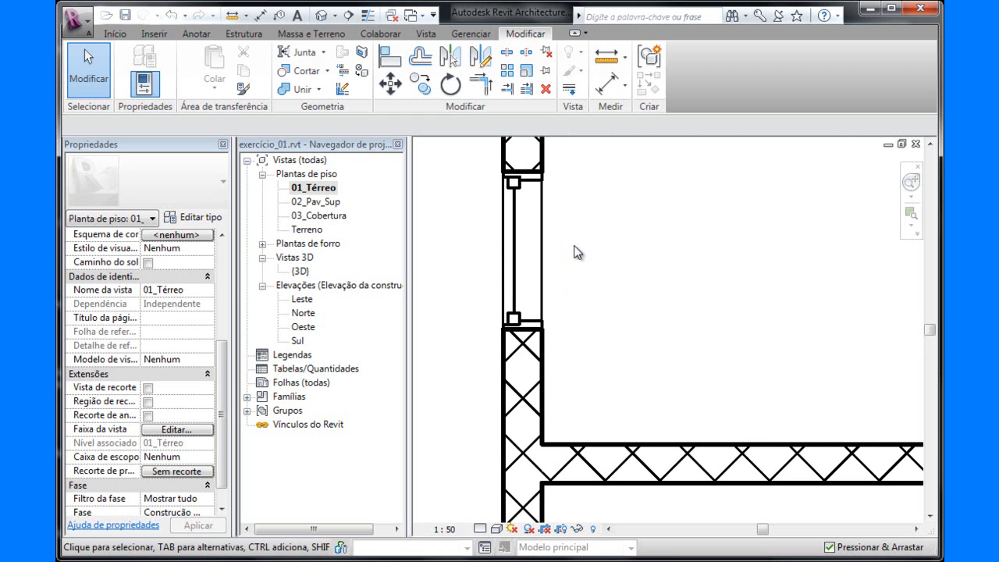
{"action": "scroll", "coordinate": [622, 248], "scroll_direction": "down", "scroll_amount": 3}
{"action": "middle_click_drag", "start_coordinate": [665, 270], "coordinate": [546, 246]}
{"action": "scroll", "coordinate": [578, 246], "scroll_direction": "down", "scroll_amount": 3}
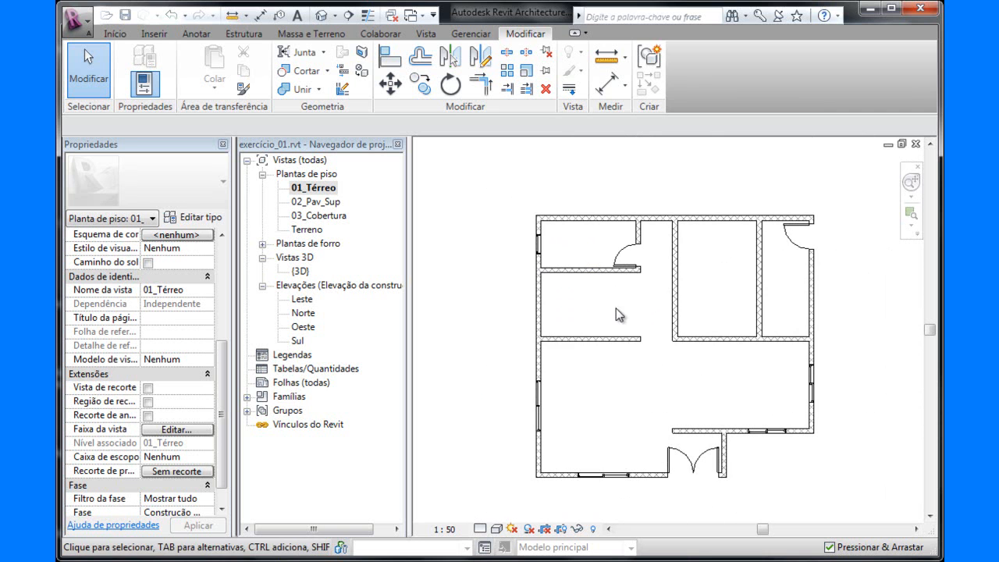
{"action": "scroll", "coordinate": [604, 380], "scroll_direction": "up", "scroll_amount": 1}
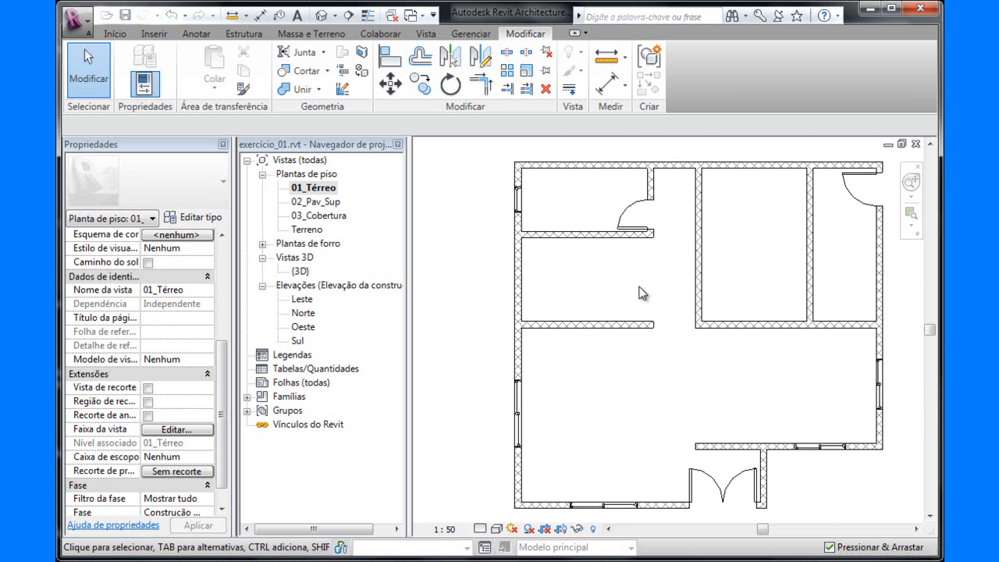
{"action": "middle_click_drag", "start_coordinate": [628, 297], "coordinate": [591, 292]}
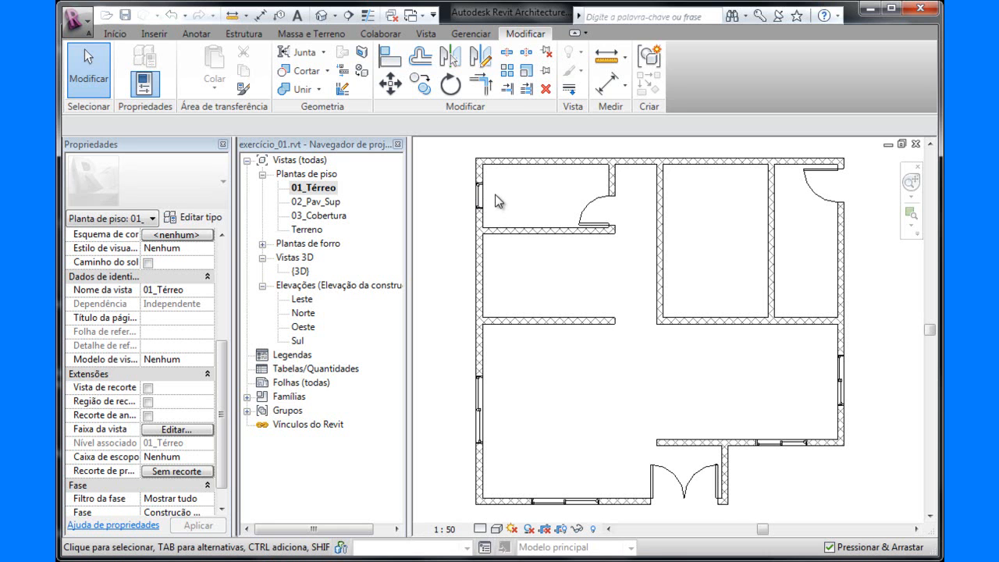
{"action": "scroll", "coordinate": [495, 195], "scroll_direction": "up", "scroll_amount": 5}
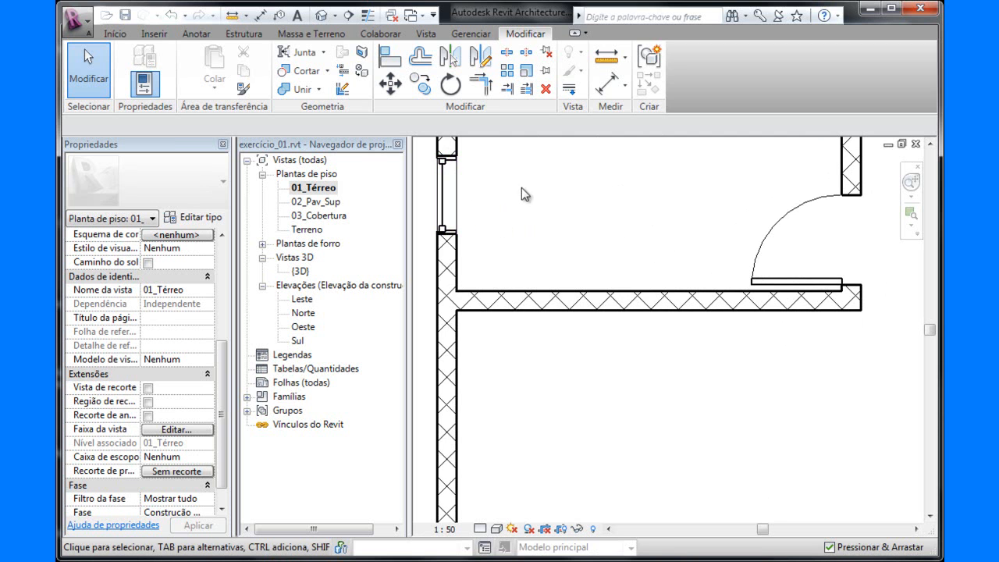
{"action": "scroll", "coordinate": [515, 207], "scroll_direction": "down", "scroll_amount": 6}
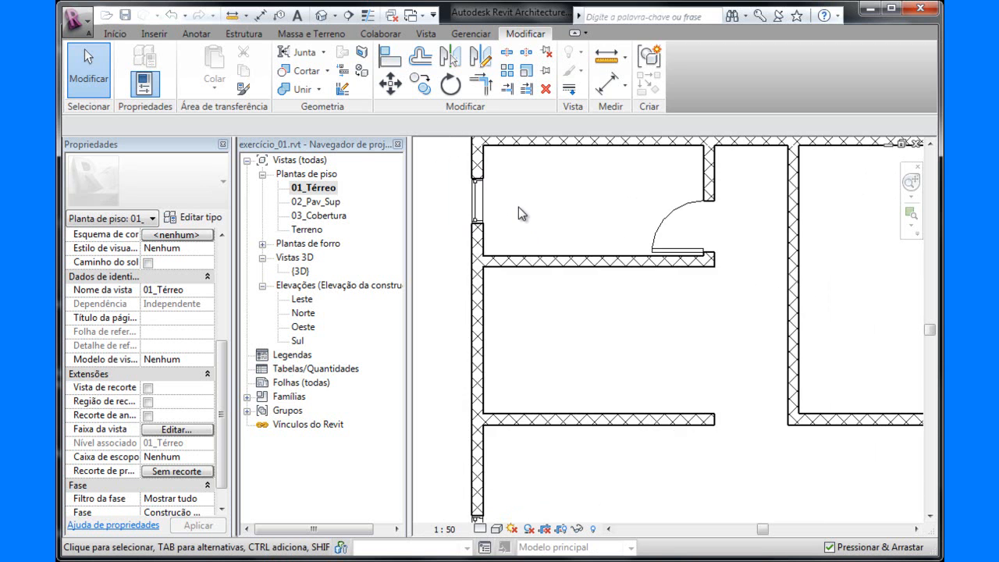
{"action": "scroll", "coordinate": [512, 208], "scroll_direction": "up", "scroll_amount": 1}
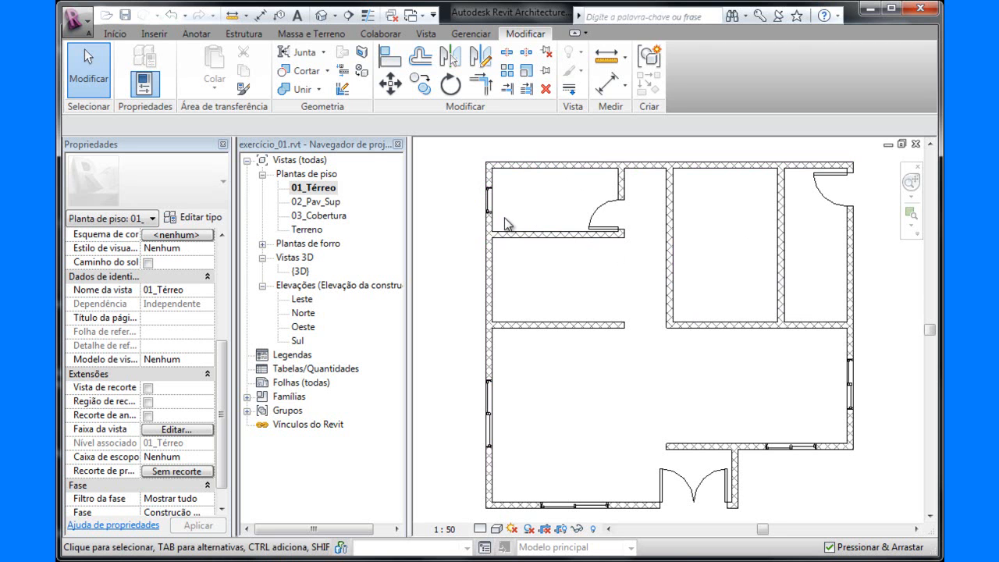
Review the type properties of the Porta de Entrada 1600 x 2100 door, leave door placement and look through the floor plan's view properties.
{"action": "left_click", "coordinate": [115, 34]}
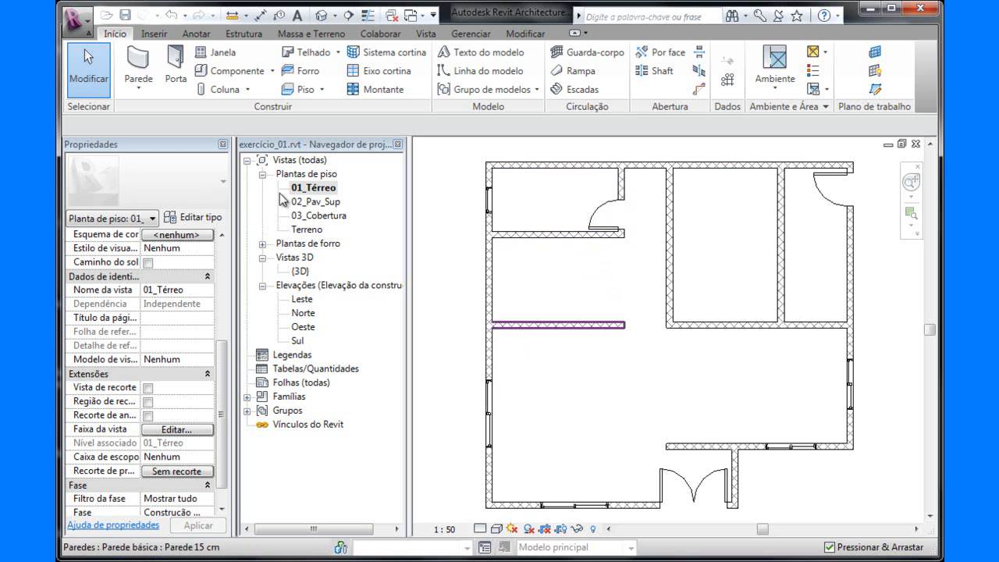
{"action": "left_click", "coordinate": [177, 72]}
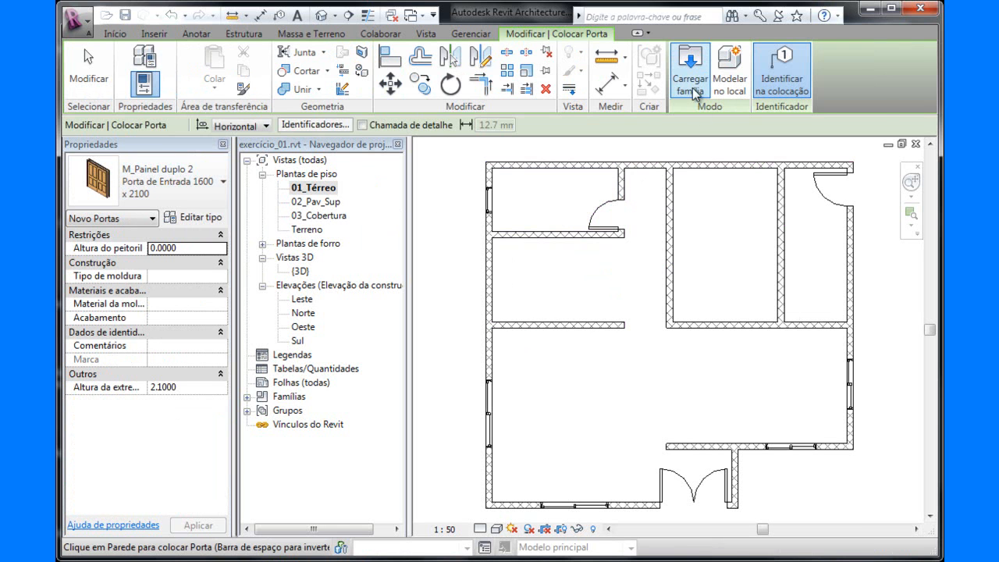
{"action": "left_click", "coordinate": [202, 221]}
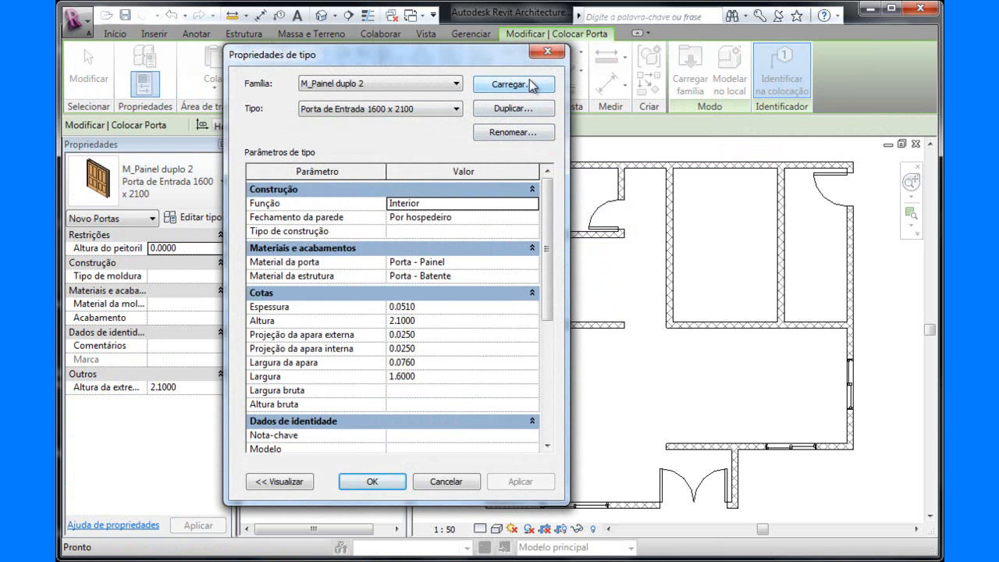
{"action": "left_click", "coordinate": [549, 52]}
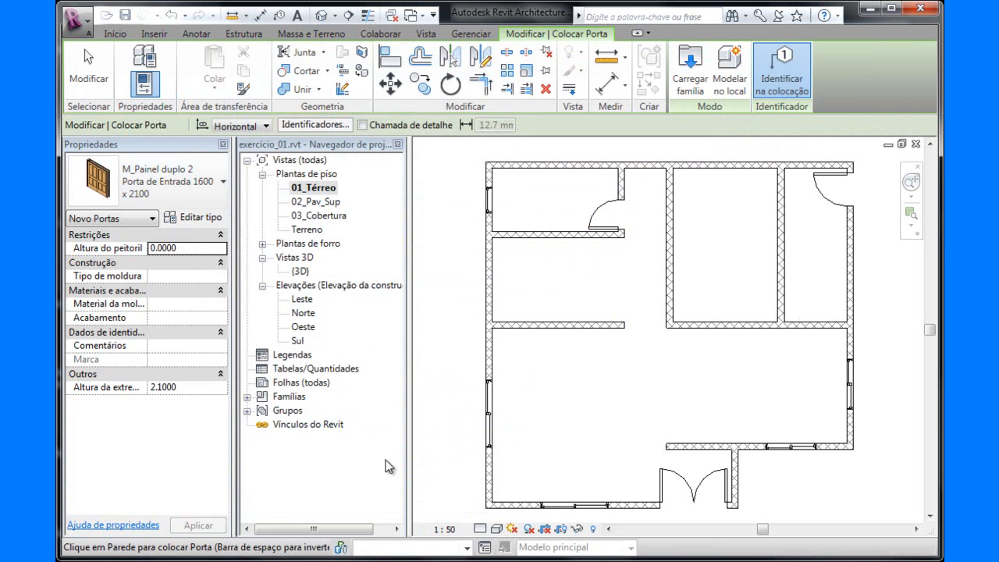
{"action": "left_click", "coordinate": [89, 72]}
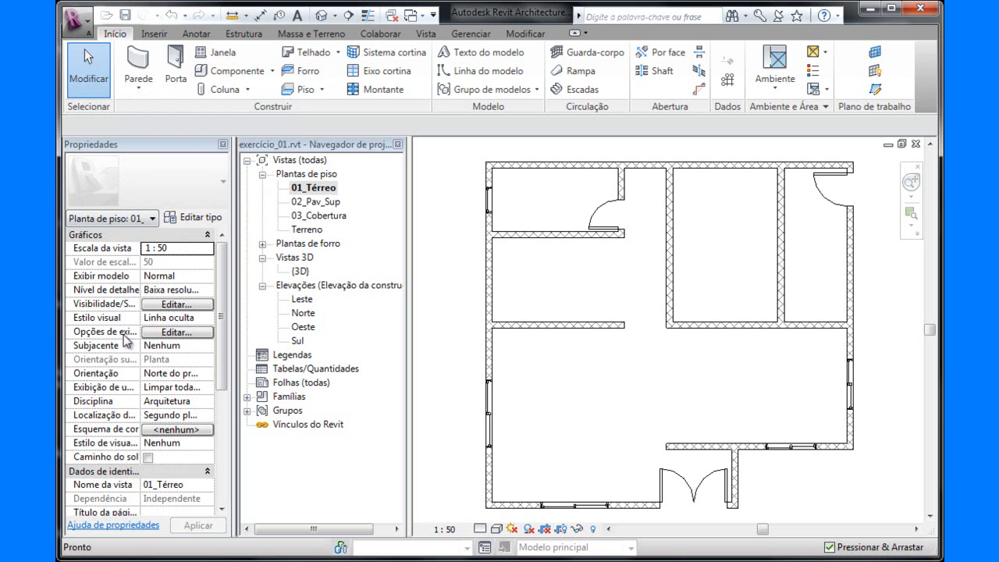
{"action": "scroll", "coordinate": [168, 421], "scroll_direction": "down", "scroll_amount": 5}
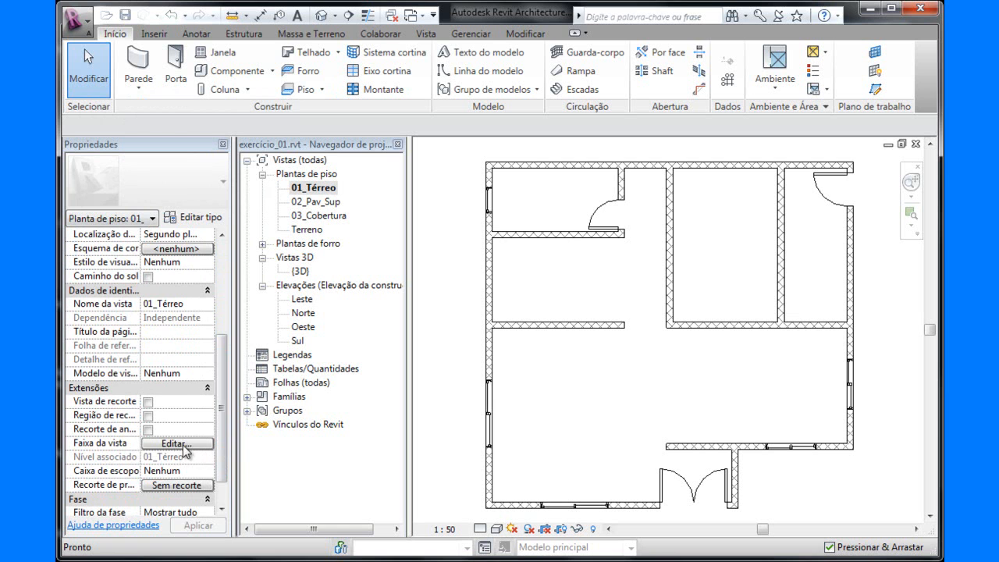
{"action": "scroll", "coordinate": [224, 426], "scroll_direction": "up", "scroll_amount": 5}
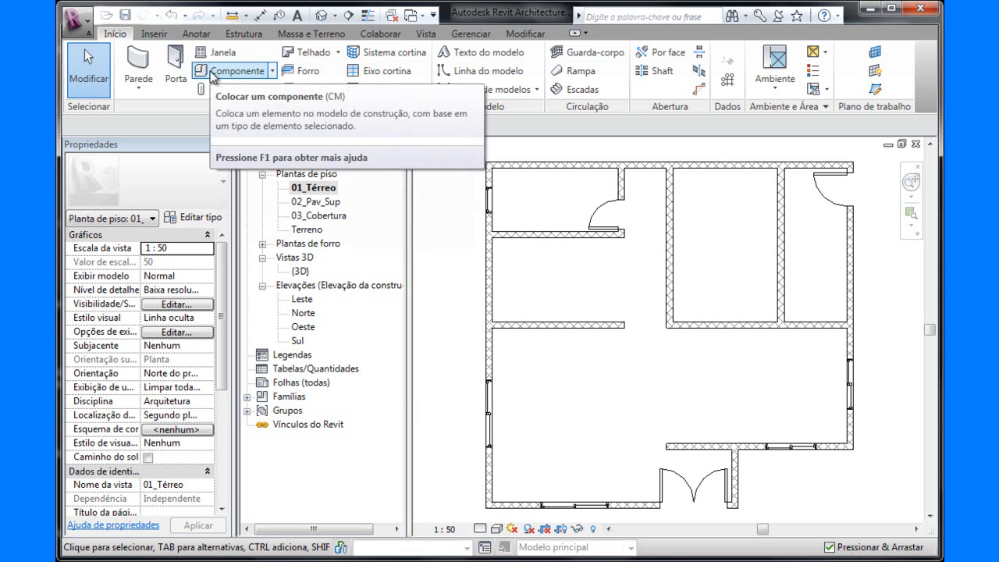
Start placing a component and look through the loaded types, from the M_Escrivaninha desks to the M_Vaga de estacionamento parking spaces.
{"action": "left_click", "coordinate": [274, 71]}
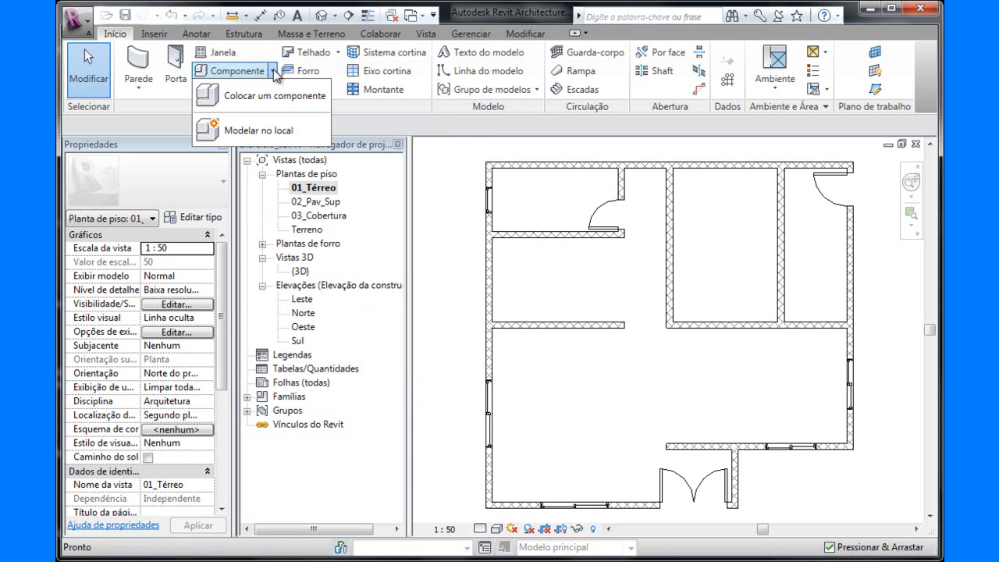
{"action": "left_click", "coordinate": [208, 76]}
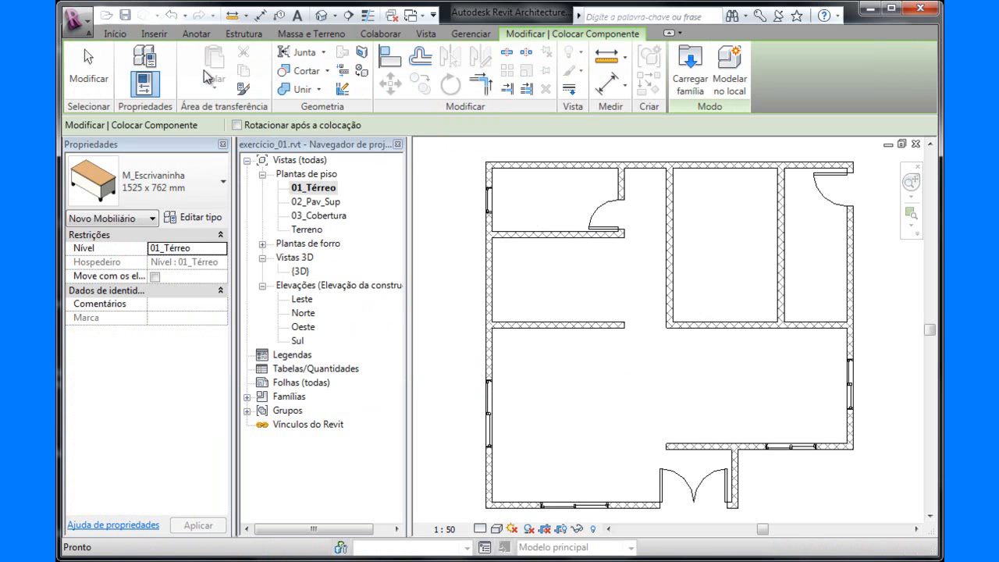
{"action": "left_click", "coordinate": [213, 192]}
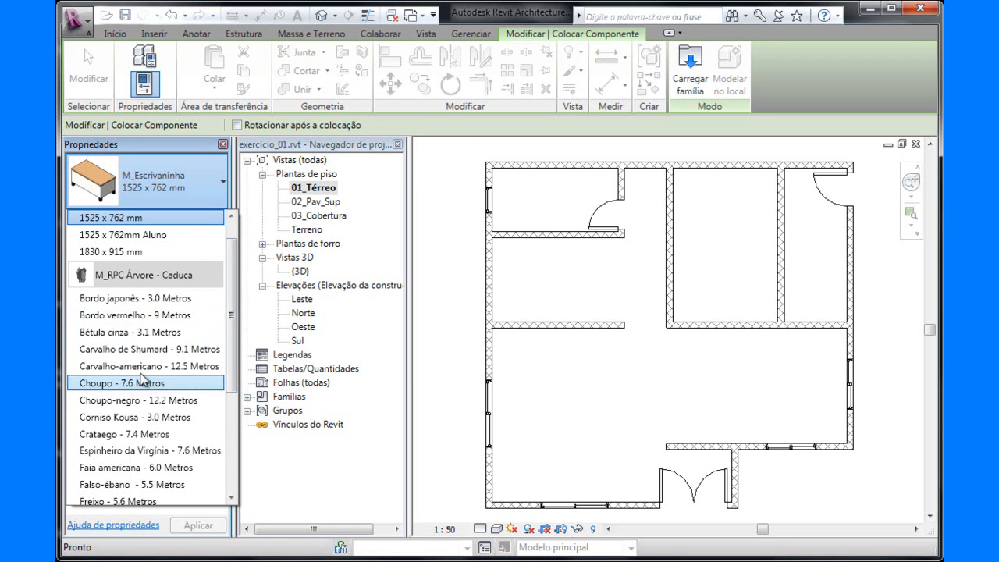
{"action": "left_click_drag", "start_coordinate": [235, 340], "coordinate": [234, 453]}
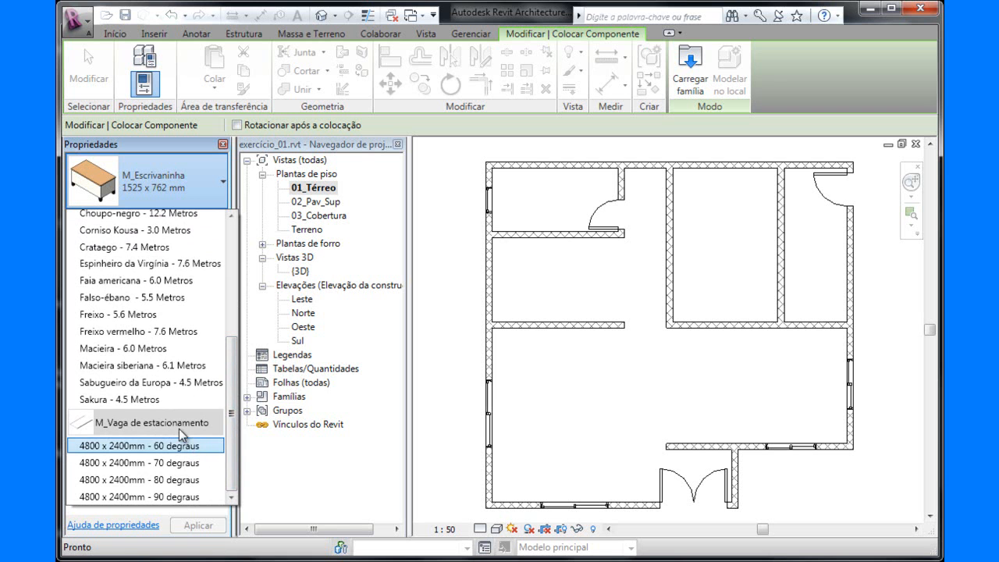
{"action": "left_click_drag", "start_coordinate": [234, 420], "coordinate": [253, 277]}
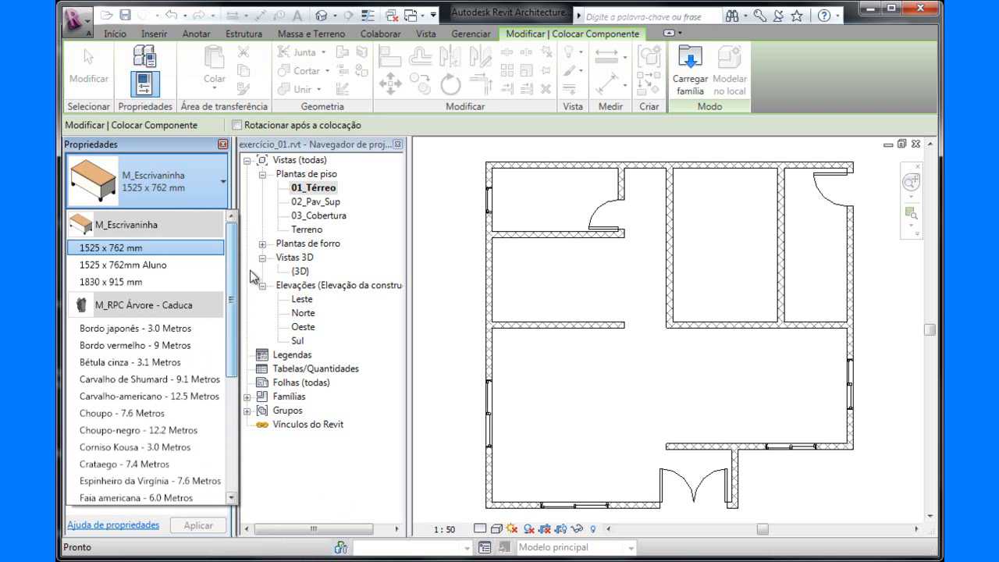
Preview furniture families such as M_Cadeira-Breuer and M_Cadeira-Corbu in the Metric Library's Mobiliário folder, then cancel loading and leave component placement.
{"action": "left_click", "coordinate": [690, 72]}
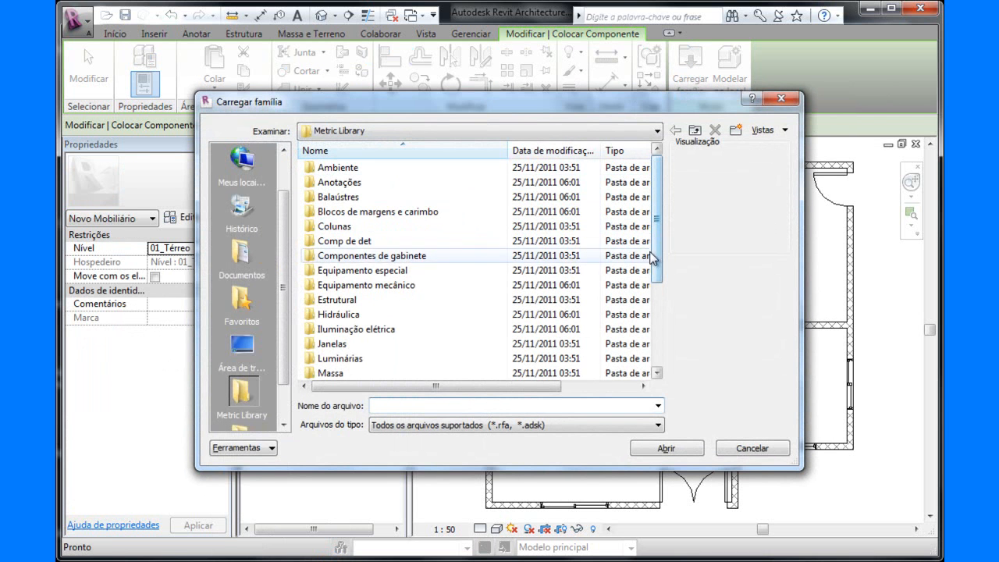
{"action": "scroll", "coordinate": [659, 249], "scroll_direction": "down", "scroll_amount": 1}
{"action": "double_click", "coordinate": [343, 344]}
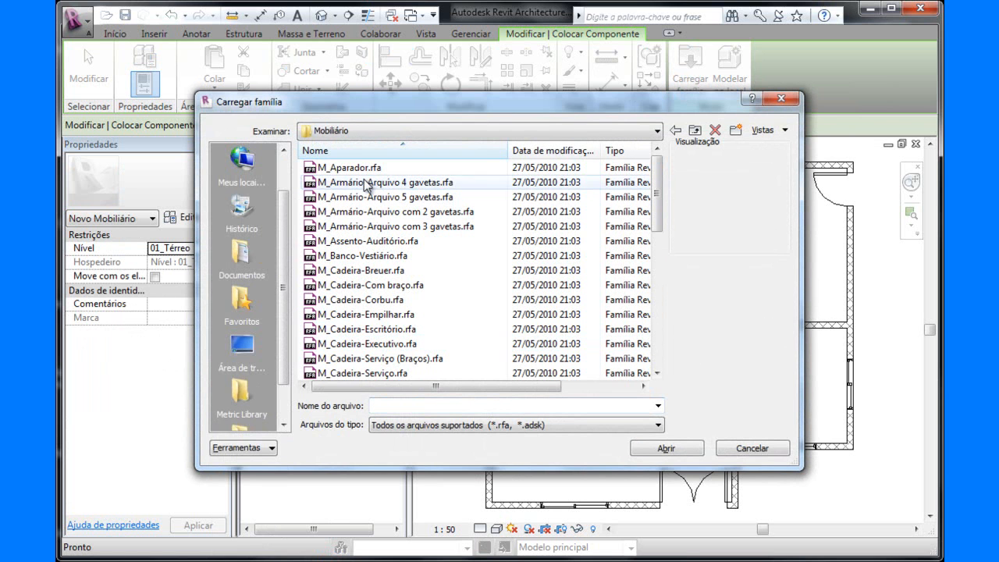
{"action": "left_click", "coordinate": [364, 182]}
{"action": "left_click", "coordinate": [332, 211]}
{"action": "left_click", "coordinate": [328, 241]}
{"action": "left_click", "coordinate": [357, 270]}
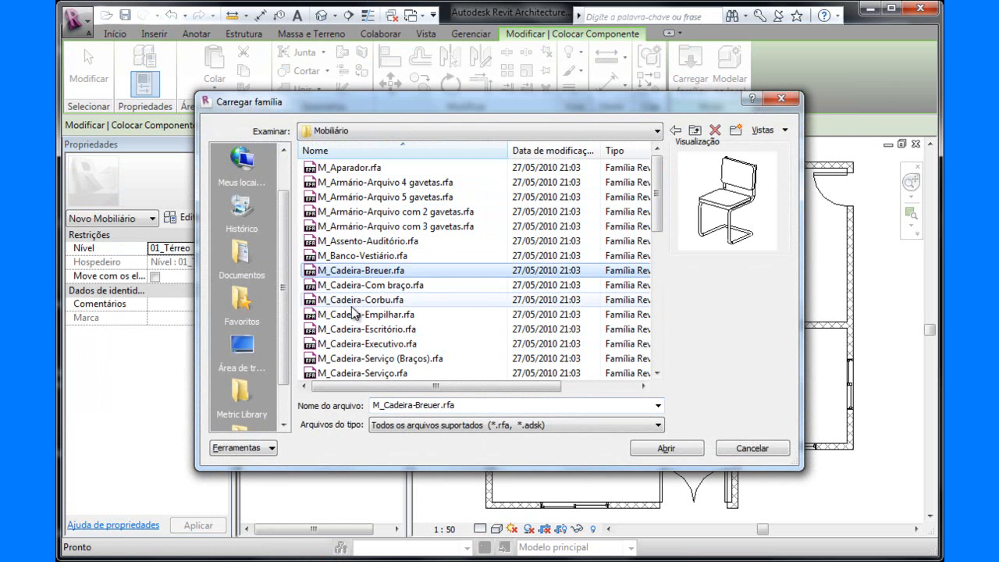
{"action": "left_click", "coordinate": [353, 301]}
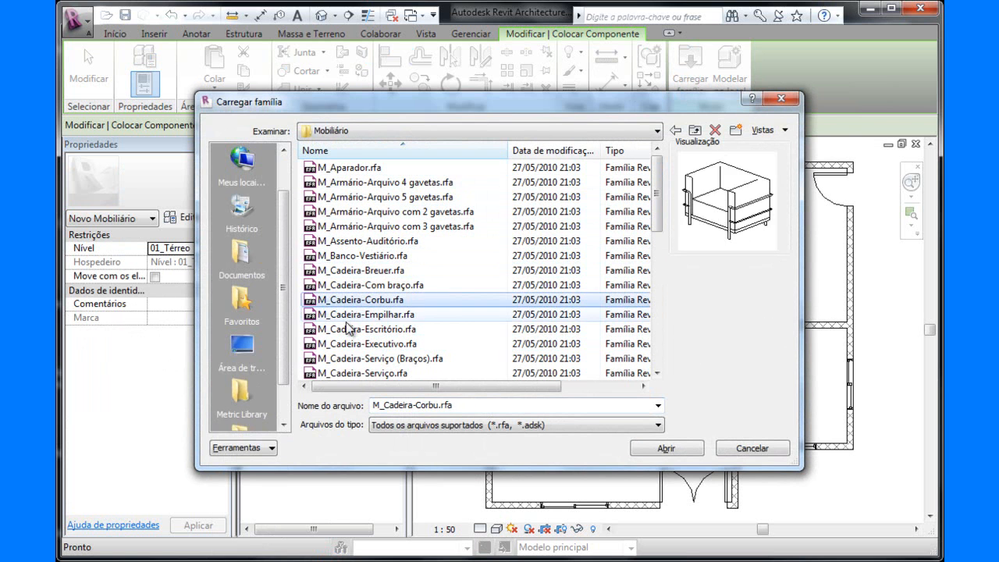
{"action": "left_click", "coordinate": [750, 449]}
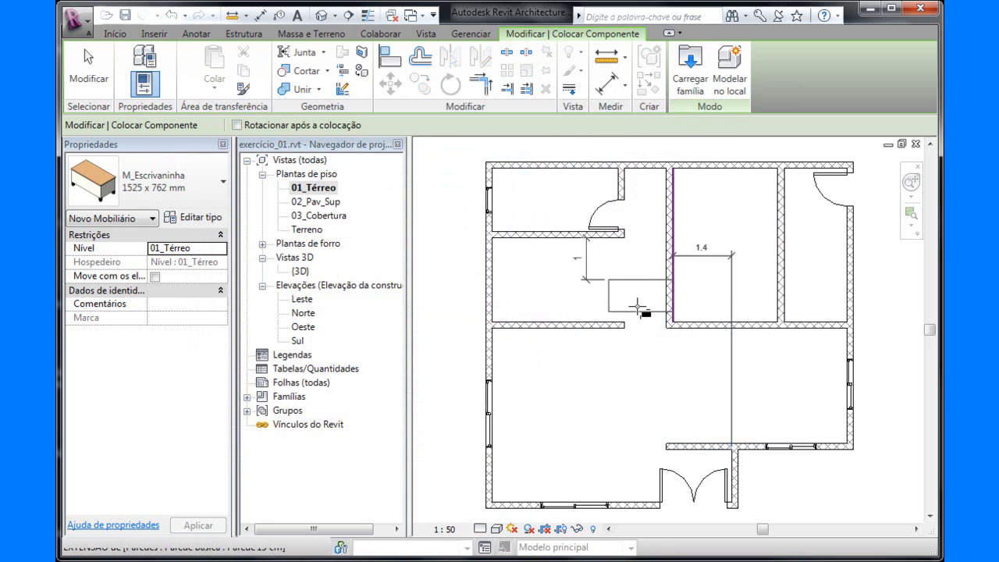
{"action": "left_click", "coordinate": [89, 74]}
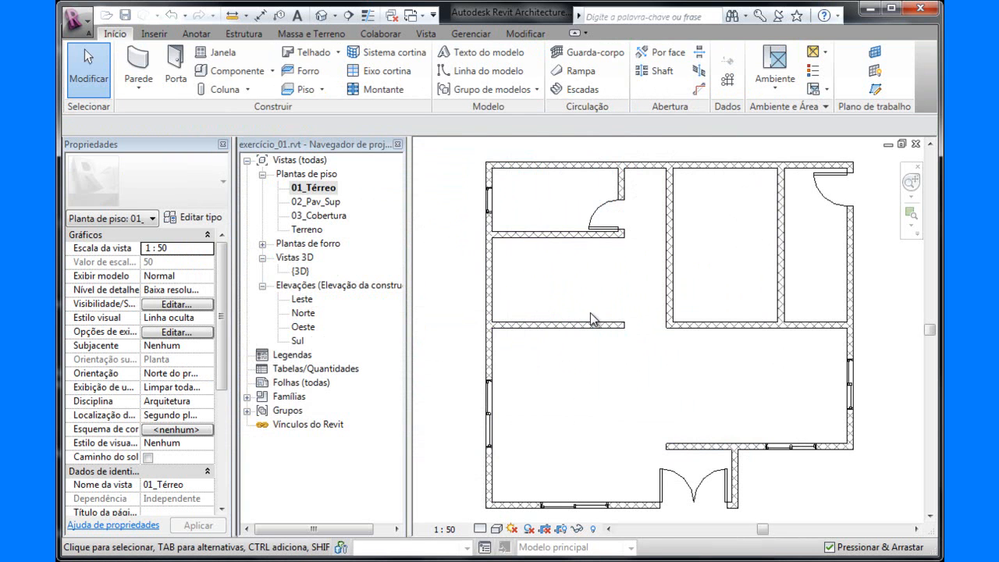